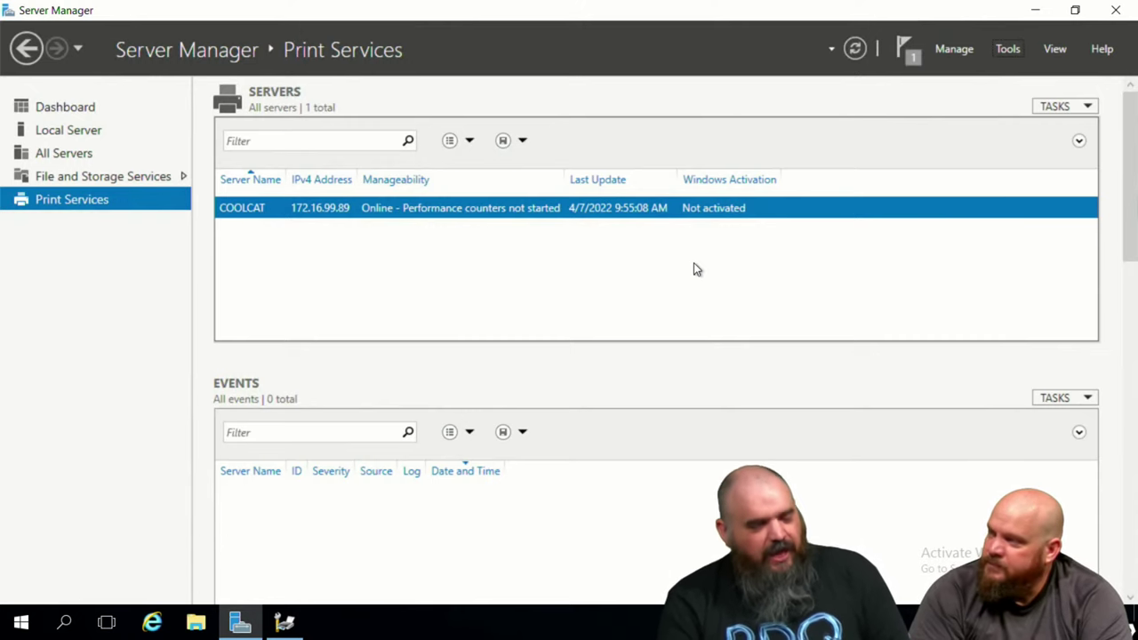
Open Print Management from the server tools and select the Clever Name printer
{"action": "left_click", "coordinate": [1009, 50]}
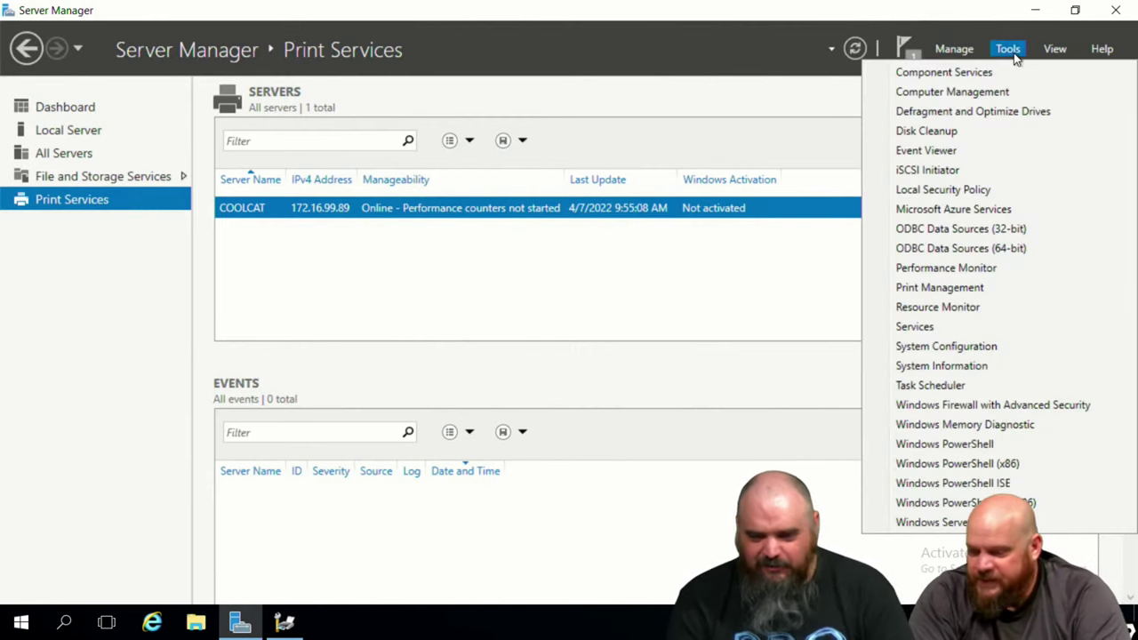
{"action": "left_click", "coordinate": [964, 296]}
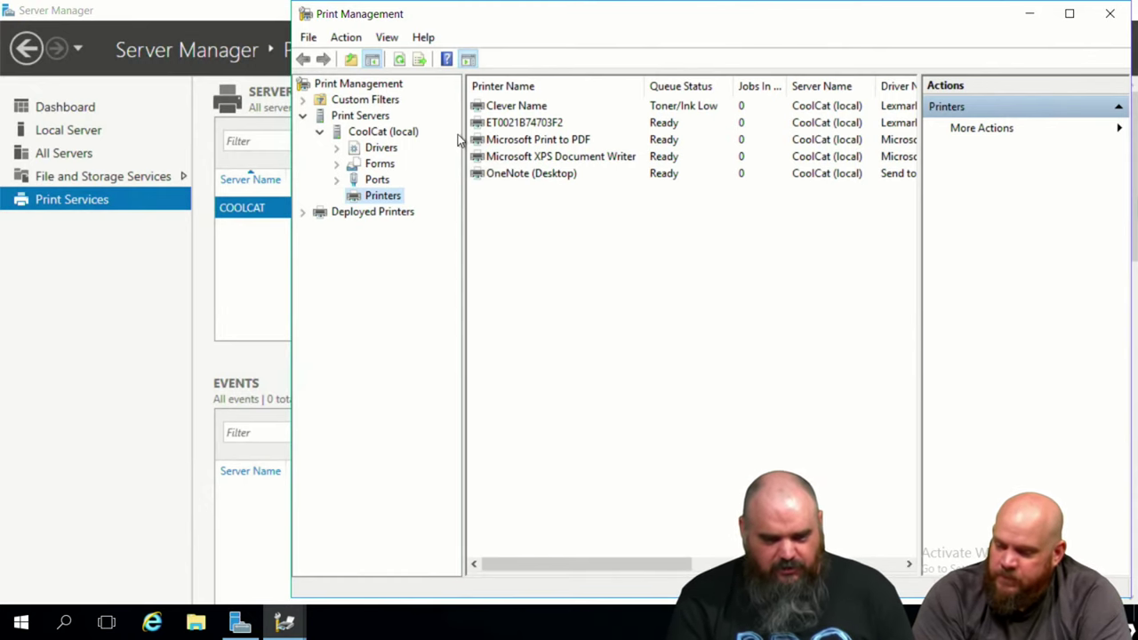
{"action": "left_click", "coordinate": [516, 107]}
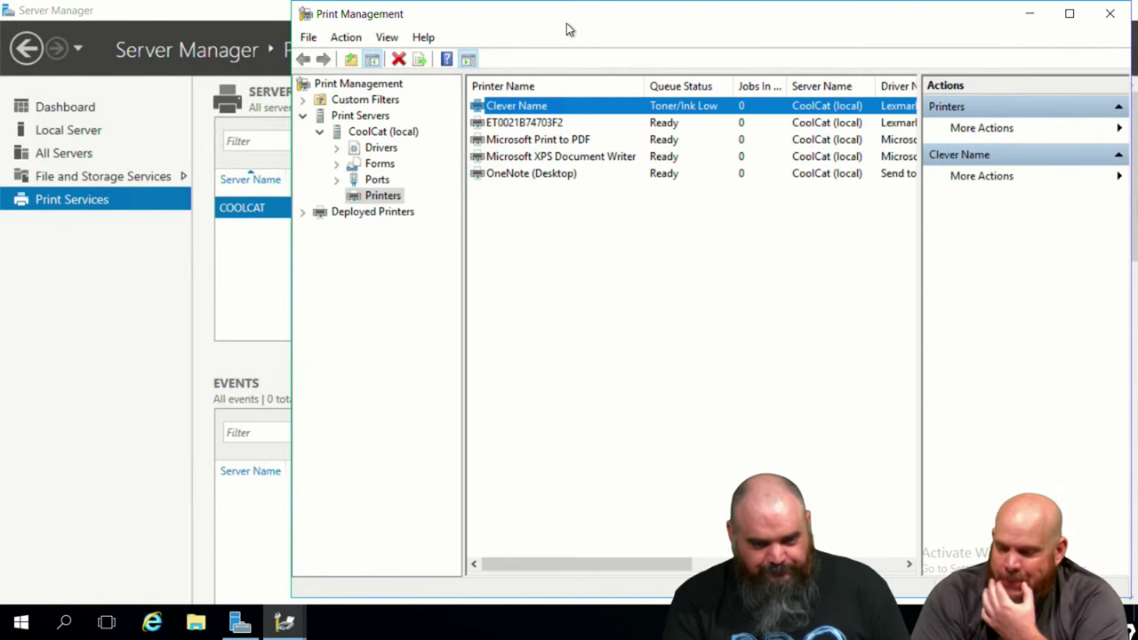
Check the deployed printers, and return to the printer list of the CoolCat print server
{"action": "right_click", "coordinate": [382, 198]}
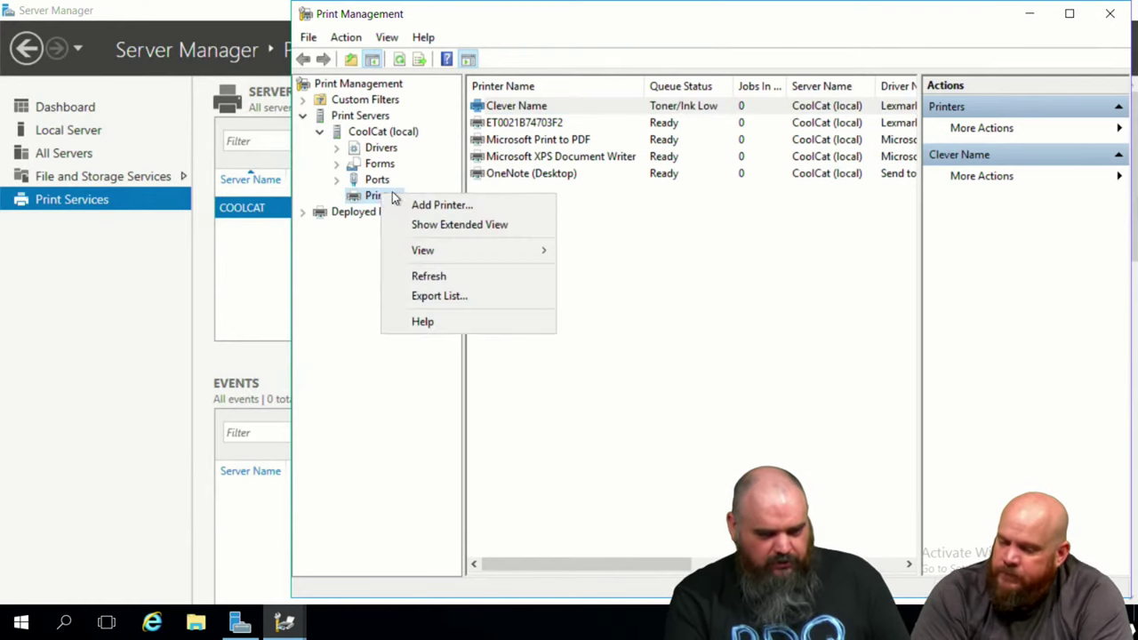
{"action": "right_click", "coordinate": [523, 107]}
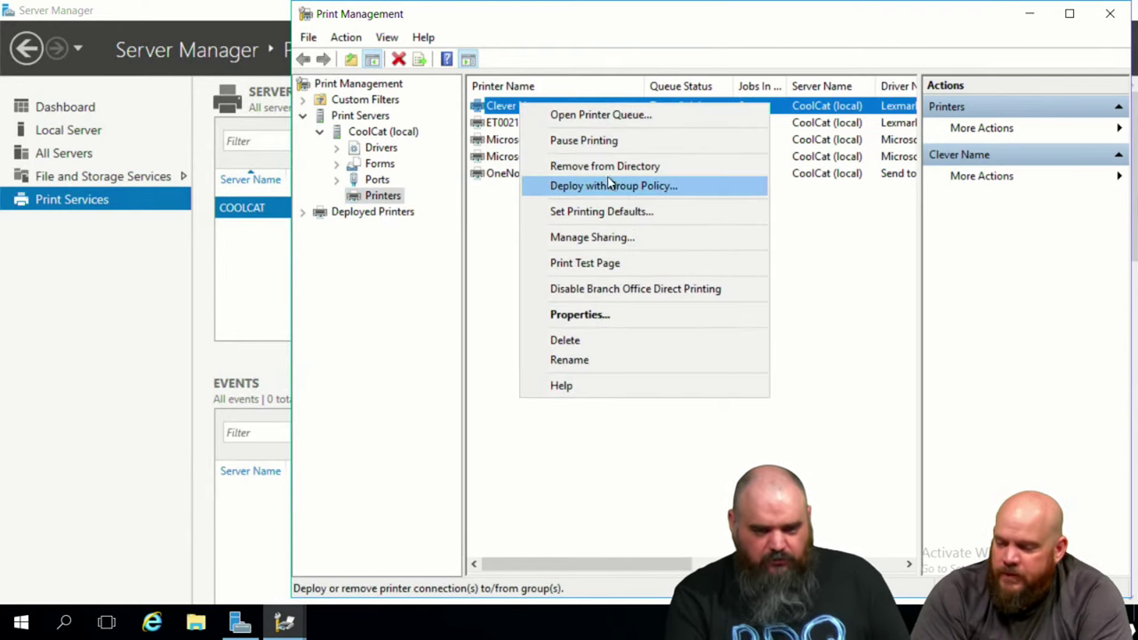
{"action": "left_click", "coordinate": [383, 204]}
{"action": "left_click", "coordinate": [372, 213]}
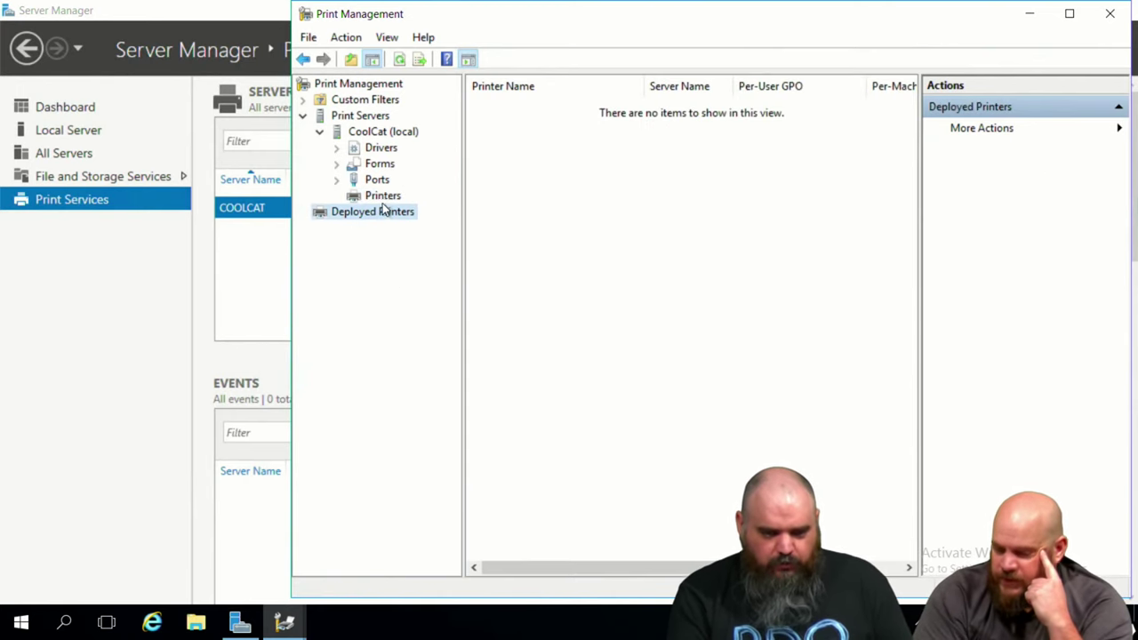
{"action": "left_click", "coordinate": [383, 196]}
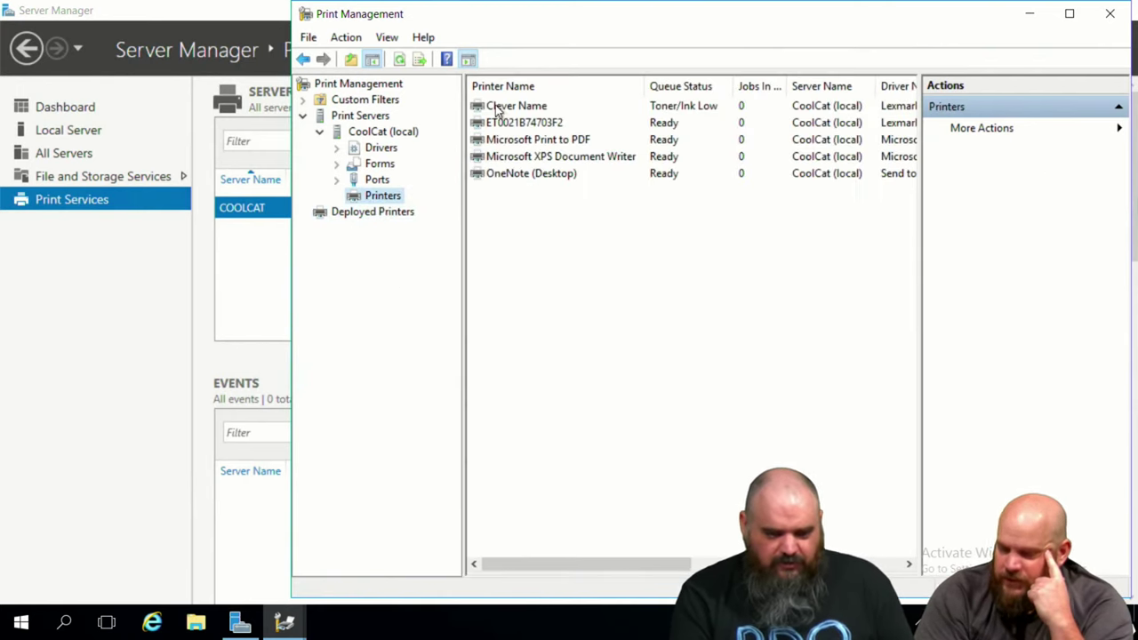
Start deploying the Clever Name printer with Group Policy
{"action": "right_click", "coordinate": [499, 109]}
{"action": "left_click", "coordinate": [574, 187]}
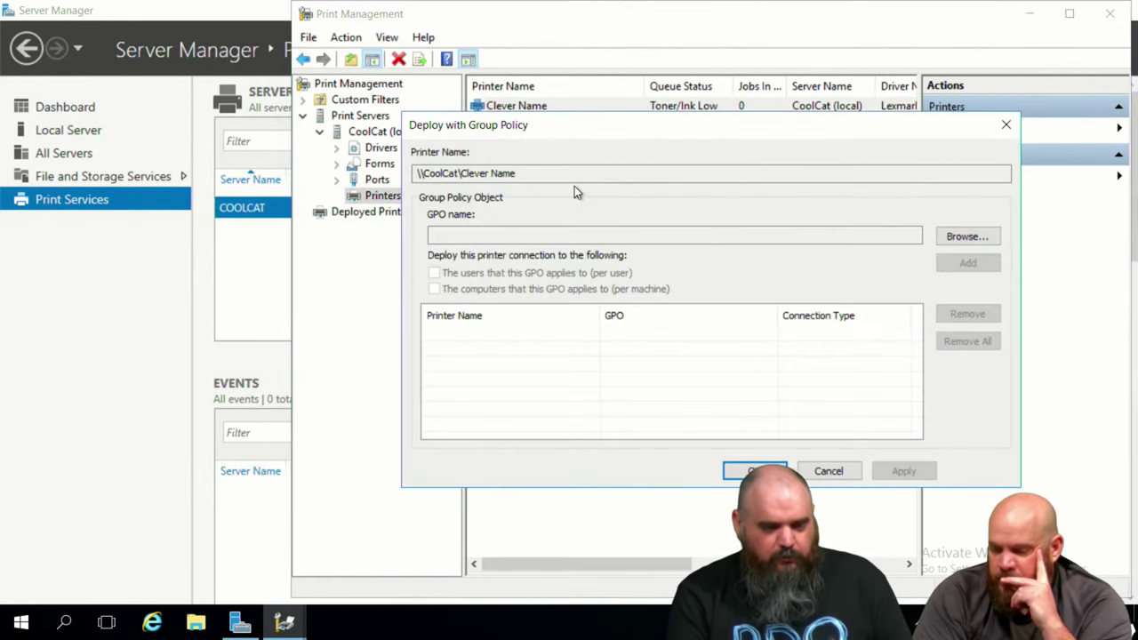
{"action": "left_click", "coordinate": [967, 236]}
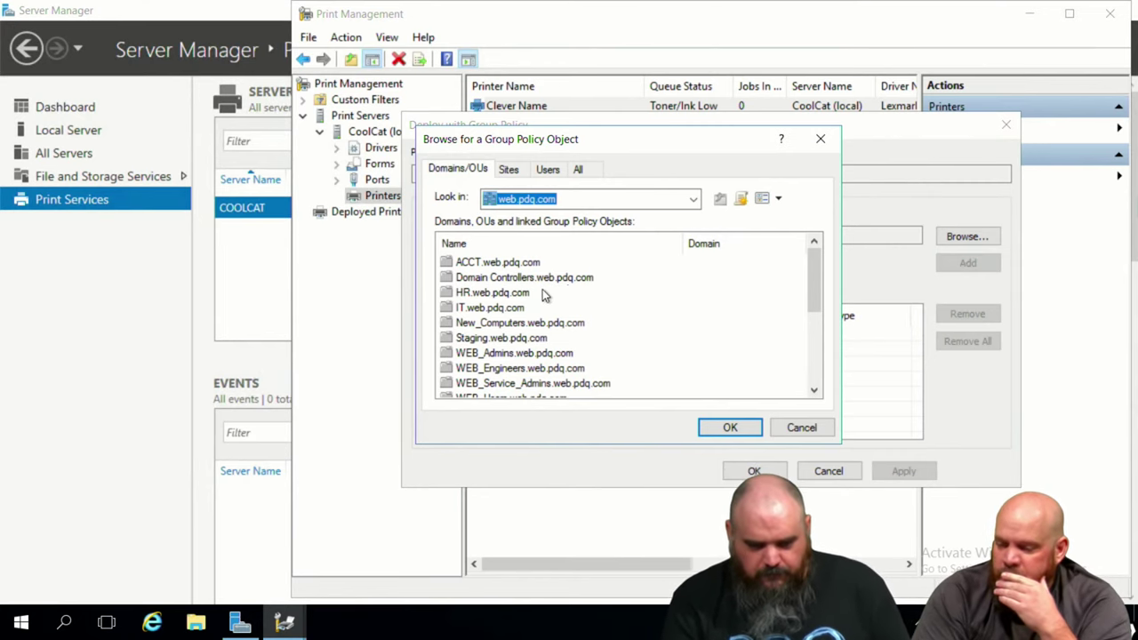
{"action": "left_click", "coordinate": [491, 308]}
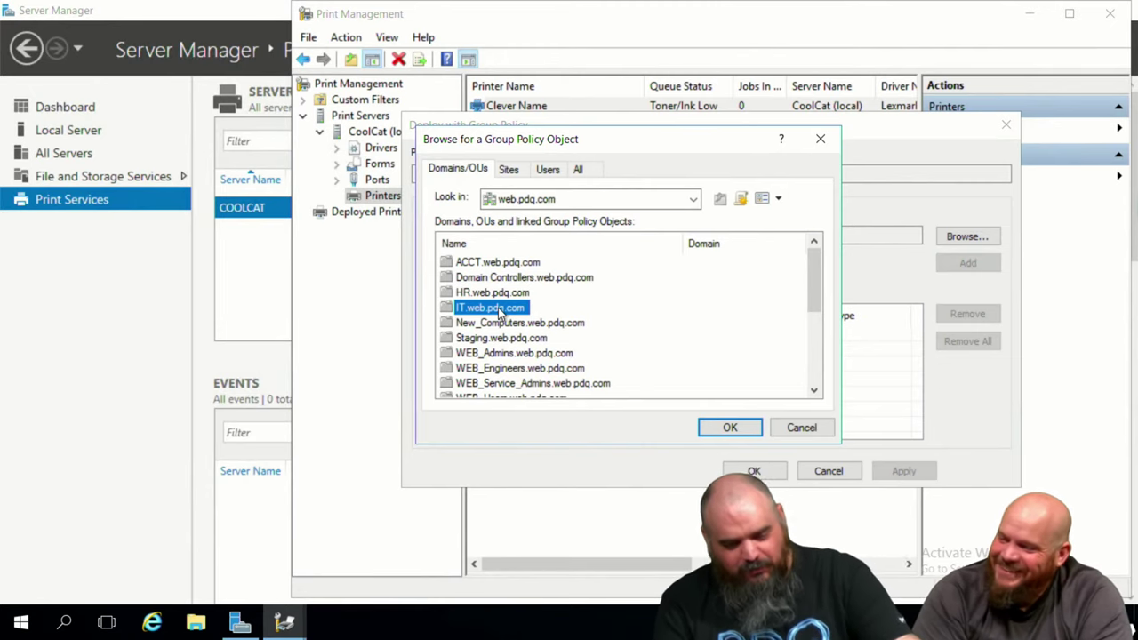
{"action": "double_click", "coordinate": [499, 310]}
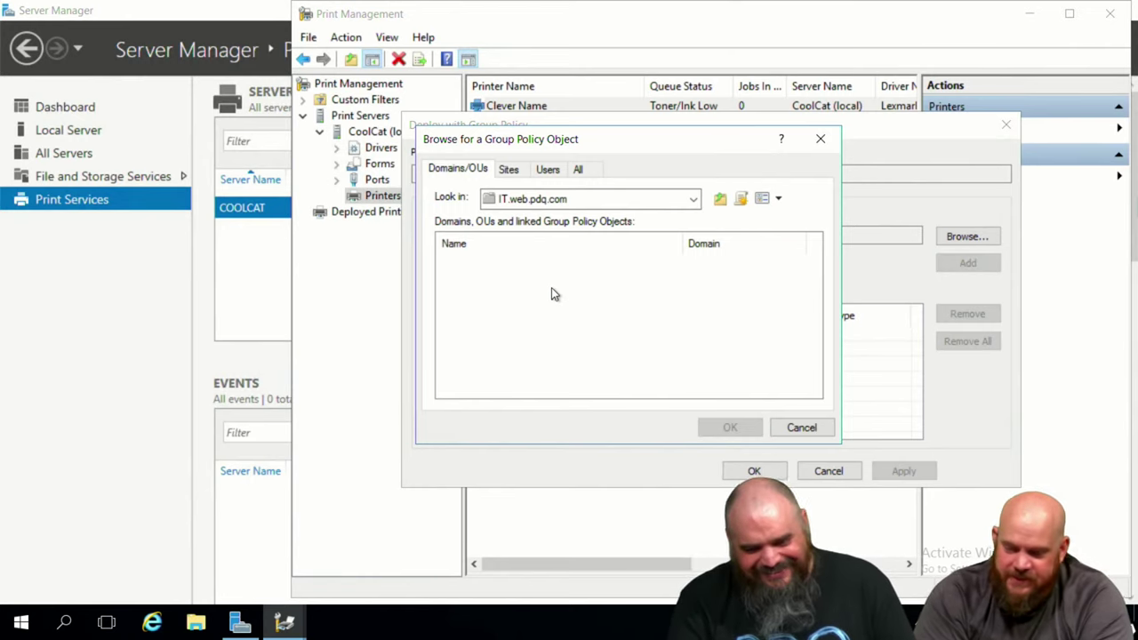
{"action": "left_click", "coordinate": [801, 428]}
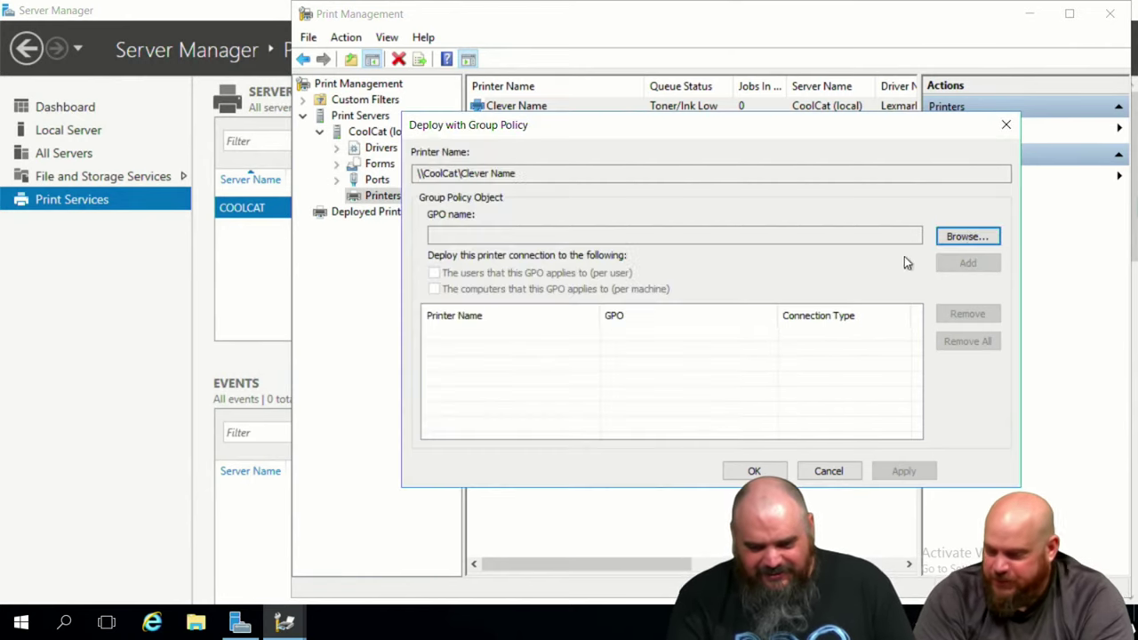
Create a Group Policy object named Print Eastwood in the IT.web.pdq.com organizational unit and choose it for the printer deployment
{"action": "left_click", "coordinate": [969, 238]}
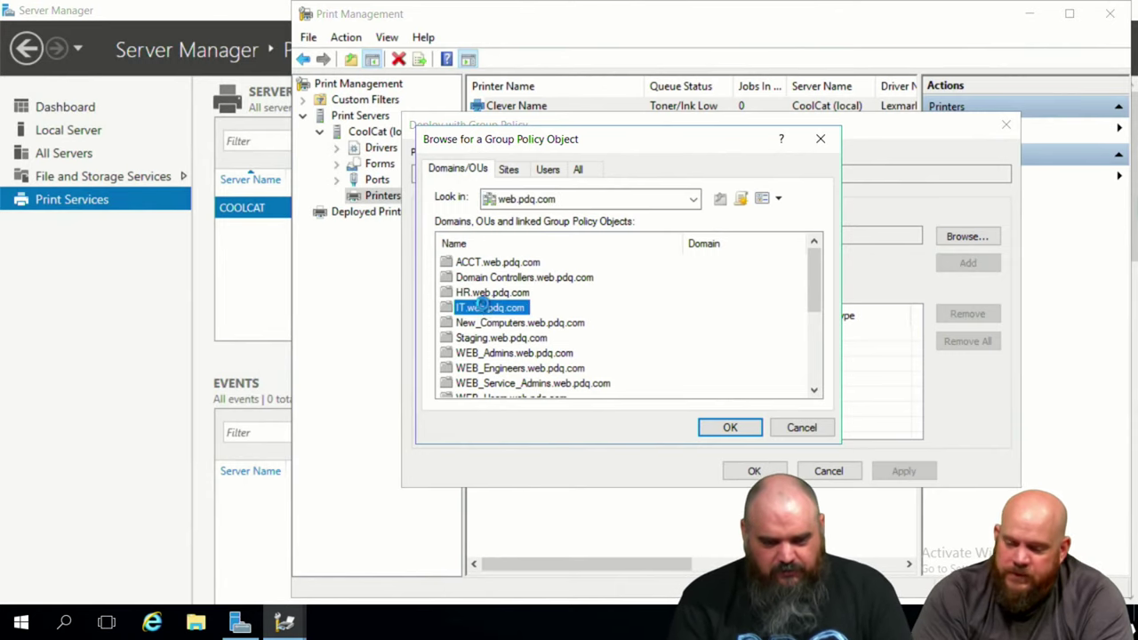
{"action": "double_click", "coordinate": [485, 308]}
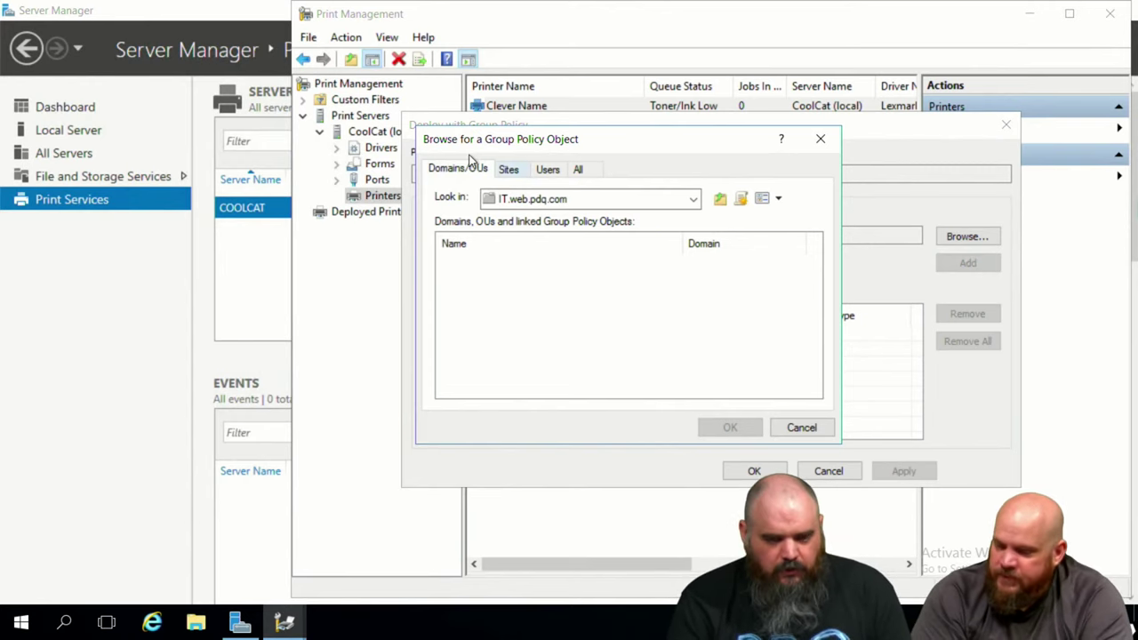
{"action": "left_click", "coordinate": [743, 201]}
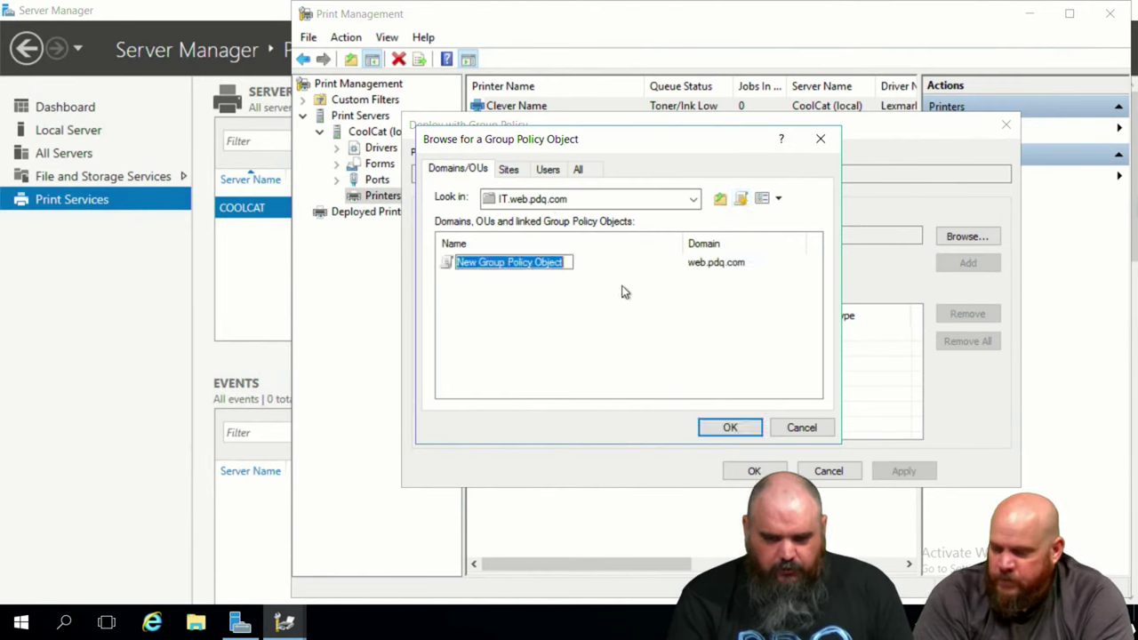
{"action": "type", "text": "Pr"}
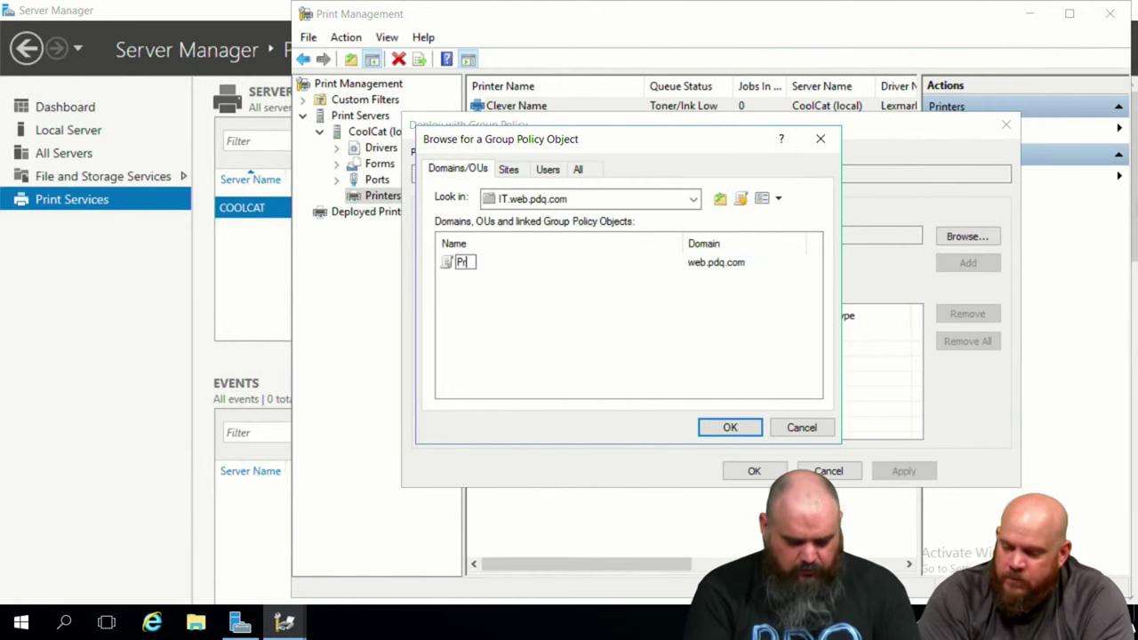
{"action": "type", "text": "int Policy"}
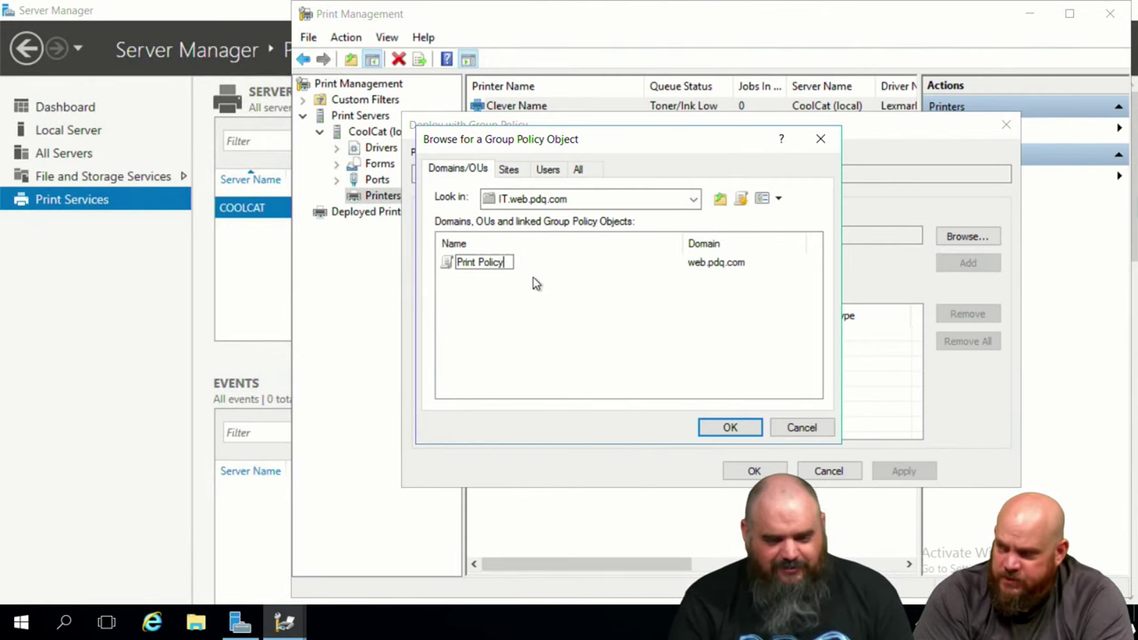
{"action": "left_click_drag", "start_coordinate": [504, 262], "coordinate": [480, 263]}
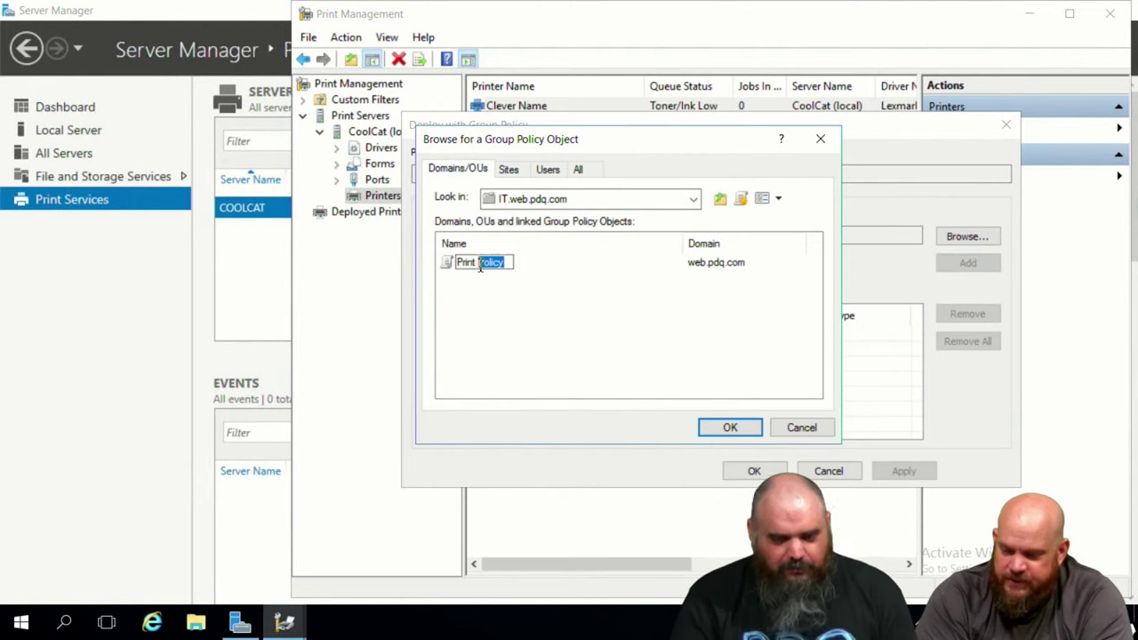
{"action": "type", "text": "East"}
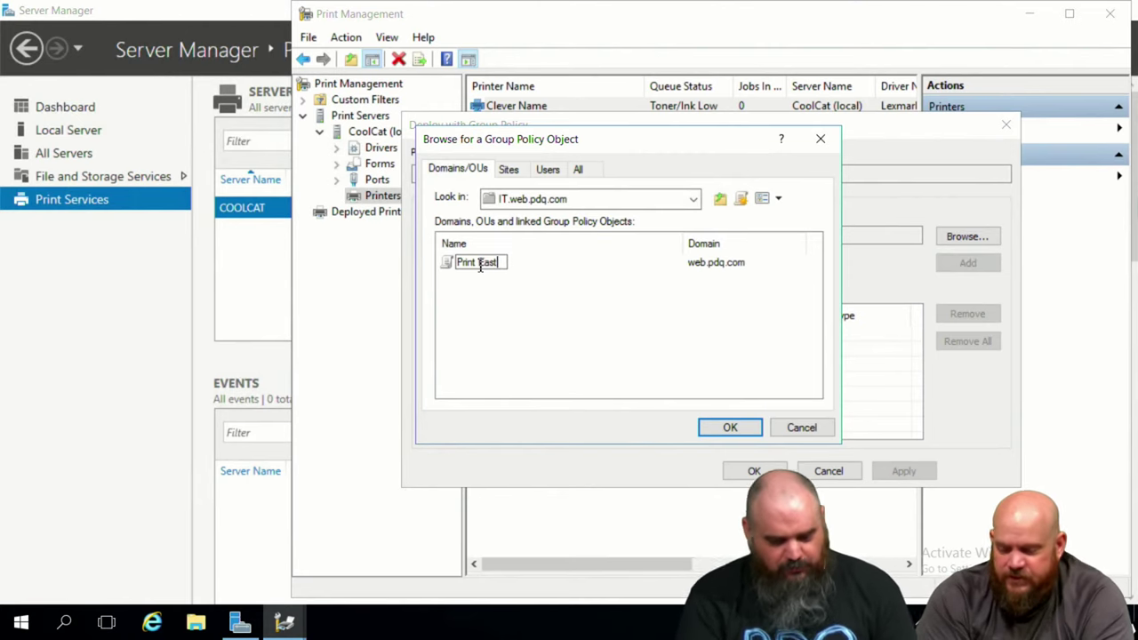
{"action": "type", "text": "wood"}
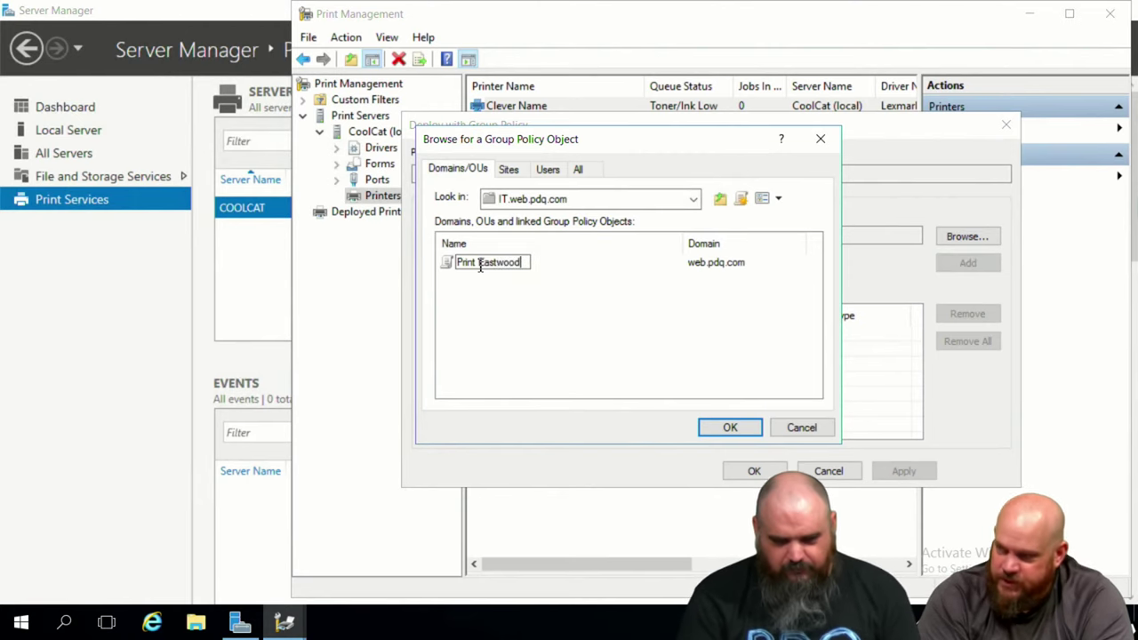
{"action": "key", "text": "Return"}
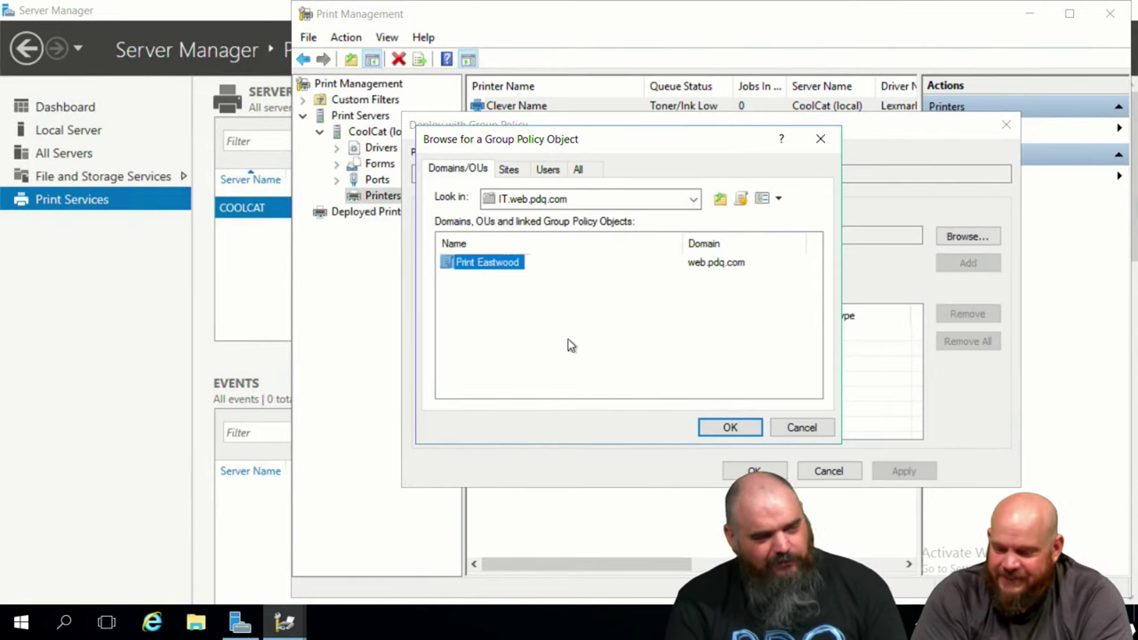
{"action": "left_click", "coordinate": [728, 431]}
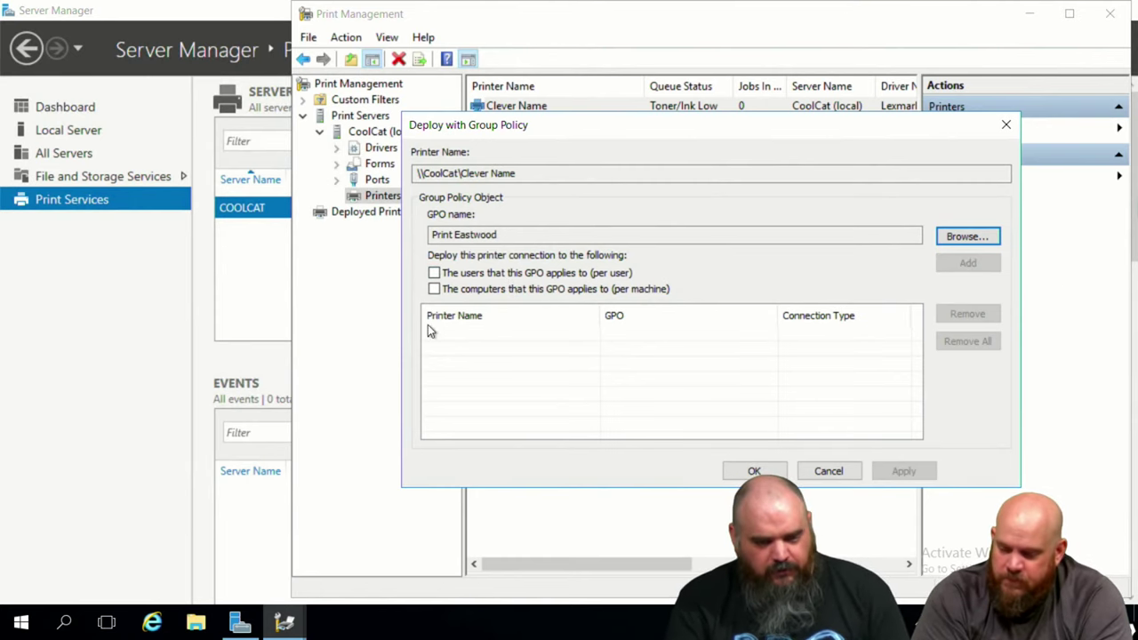
Add a per-machine connection for the Clever Name printer to the Print Eastwood policy, apply the deployment and close its dialog
{"action": "left_click", "coordinate": [434, 290]}
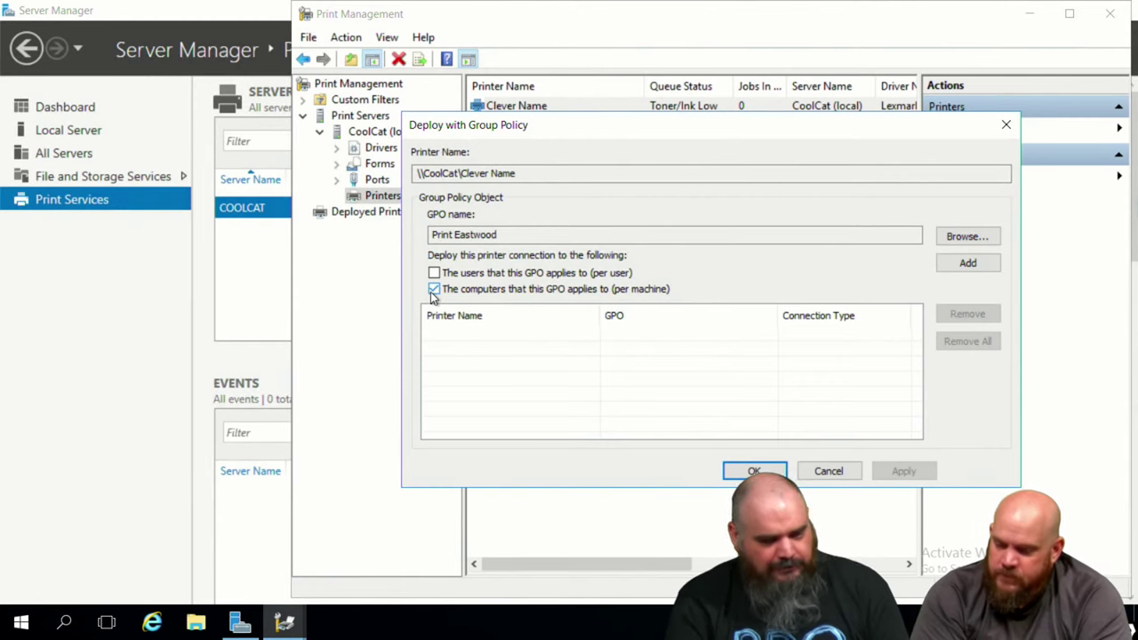
{"action": "left_click", "coordinate": [960, 265]}
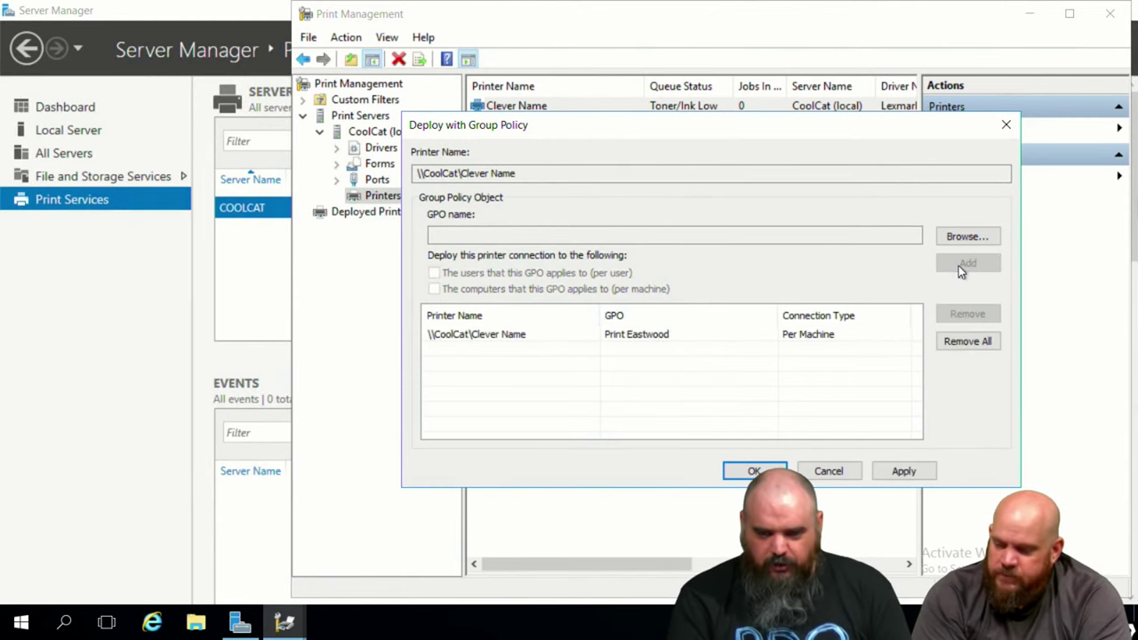
{"action": "left_click", "coordinate": [891, 472]}
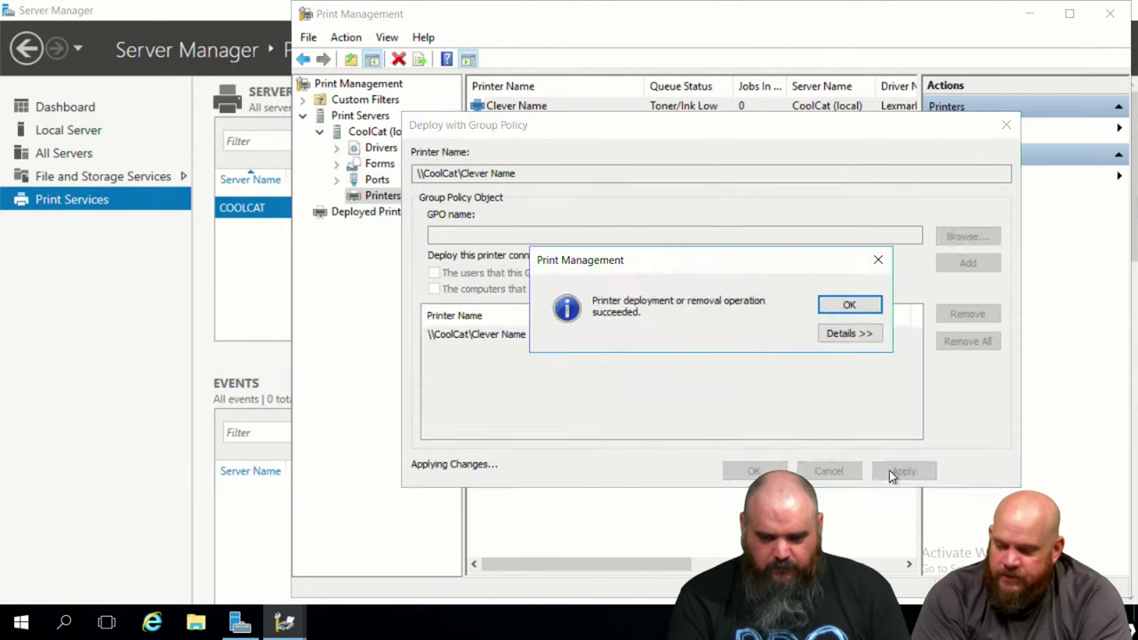
{"action": "left_click", "coordinate": [843, 305]}
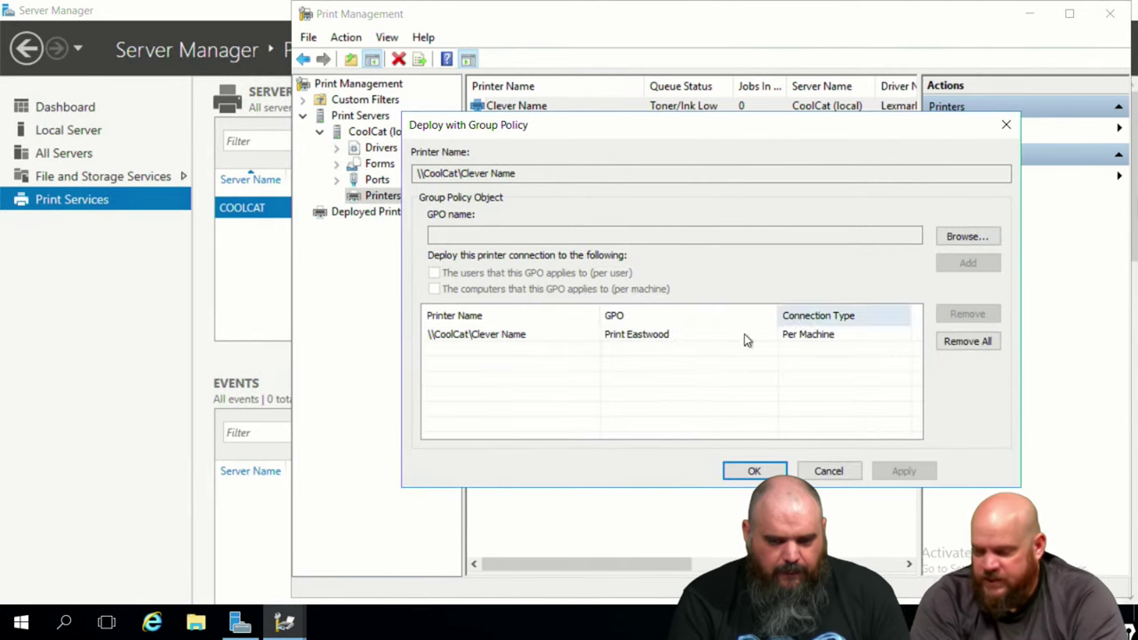
{"action": "left_click", "coordinate": [799, 339]}
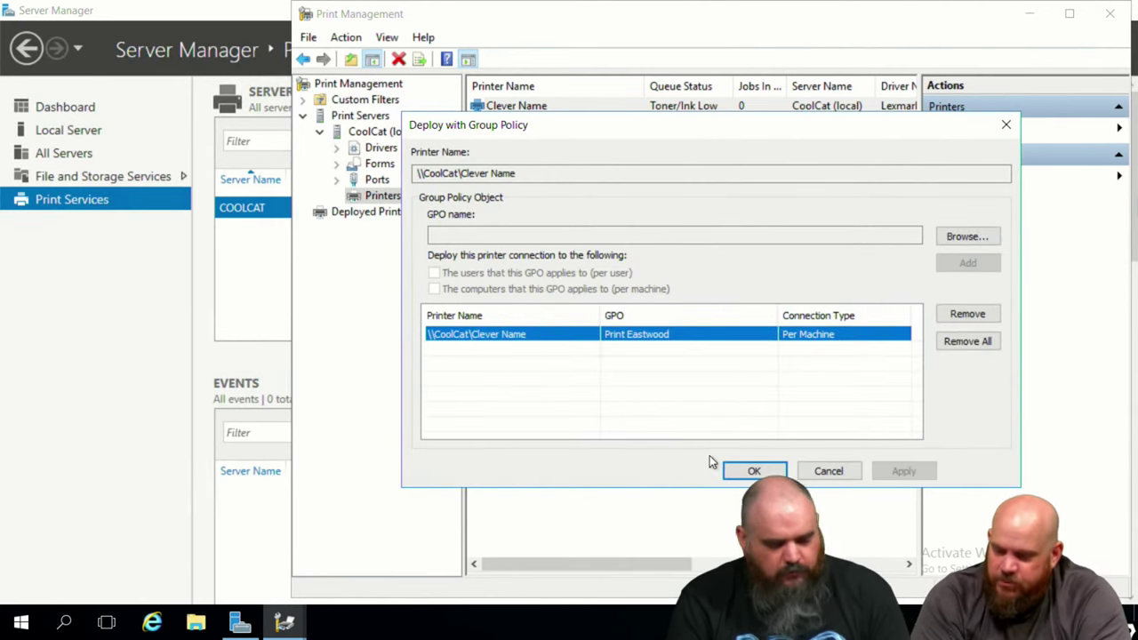
{"action": "left_click", "coordinate": [755, 472]}
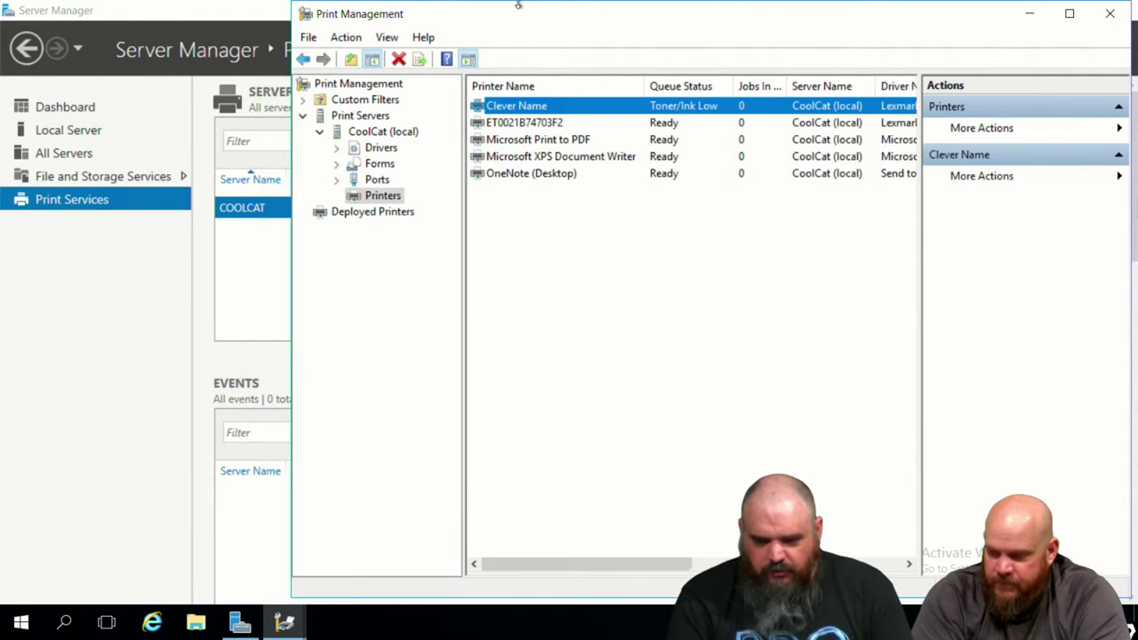
Minimize the coolcat remote session and open Group Policy Management from the local Administrative Tools folder
{"action": "mouse_move", "coordinate": [558, 5]}
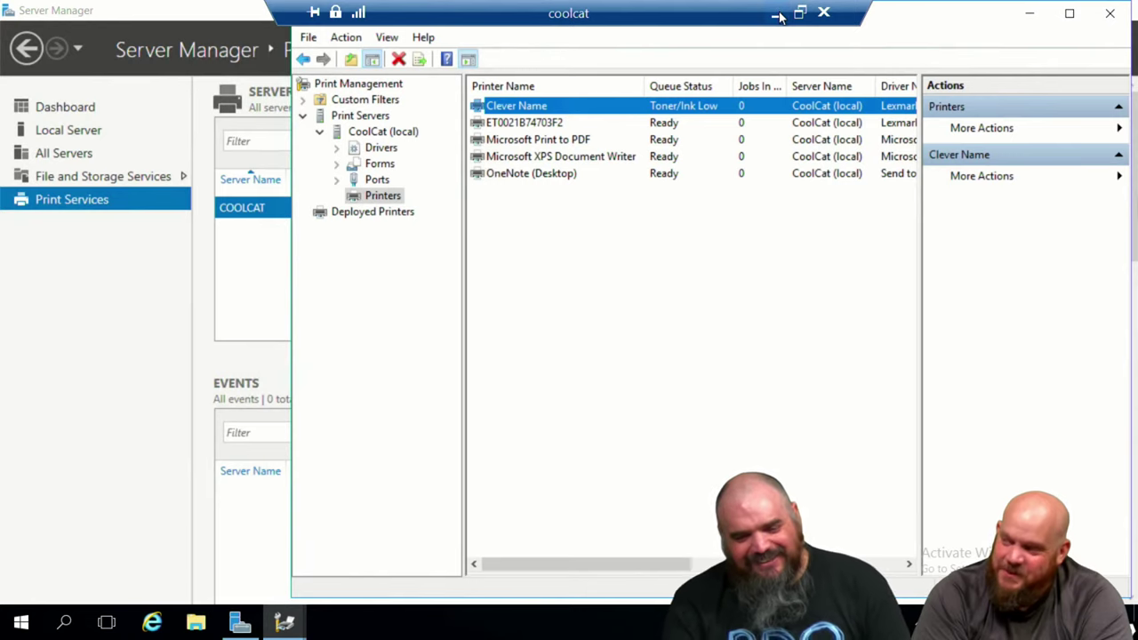
{"action": "left_click", "coordinate": [778, 16]}
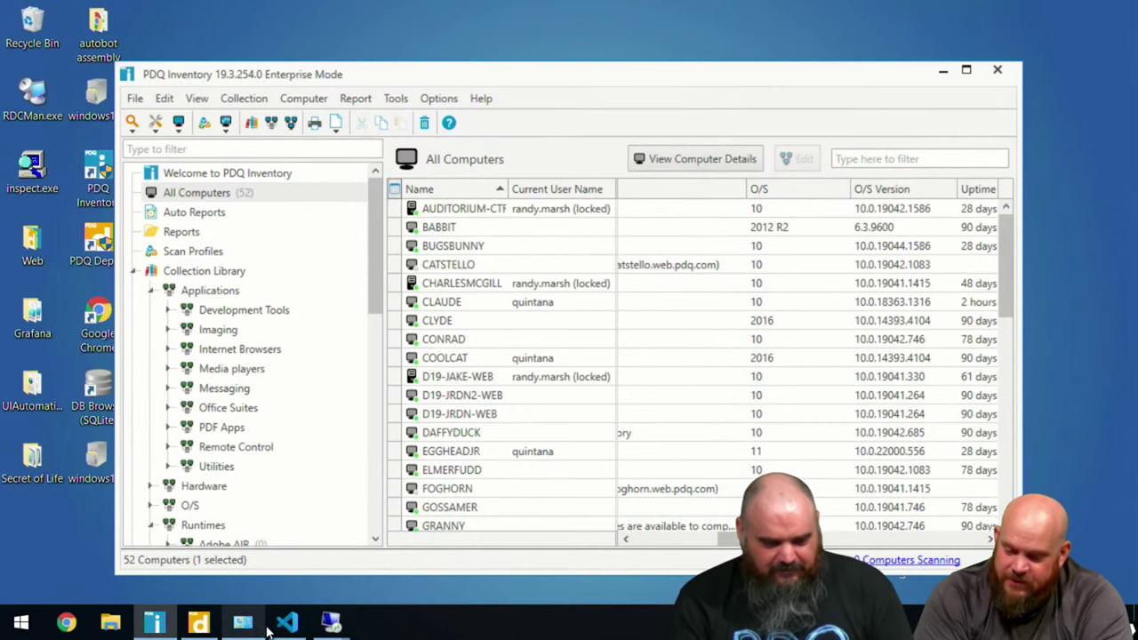
{"action": "left_click", "coordinate": [243, 622]}
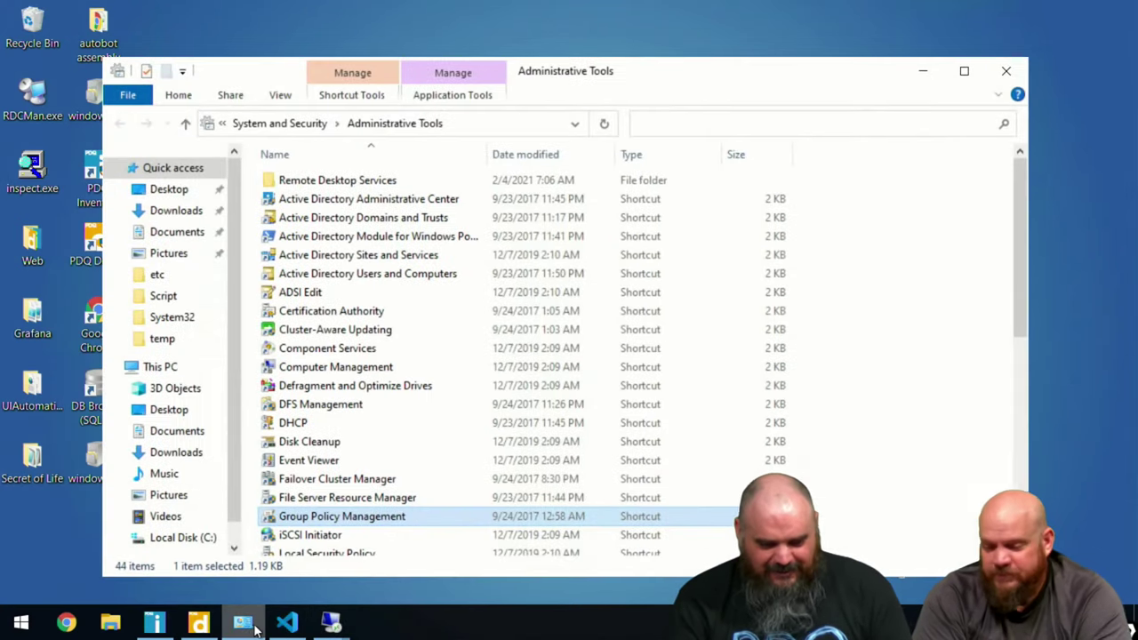
{"action": "double_click", "coordinate": [311, 519]}
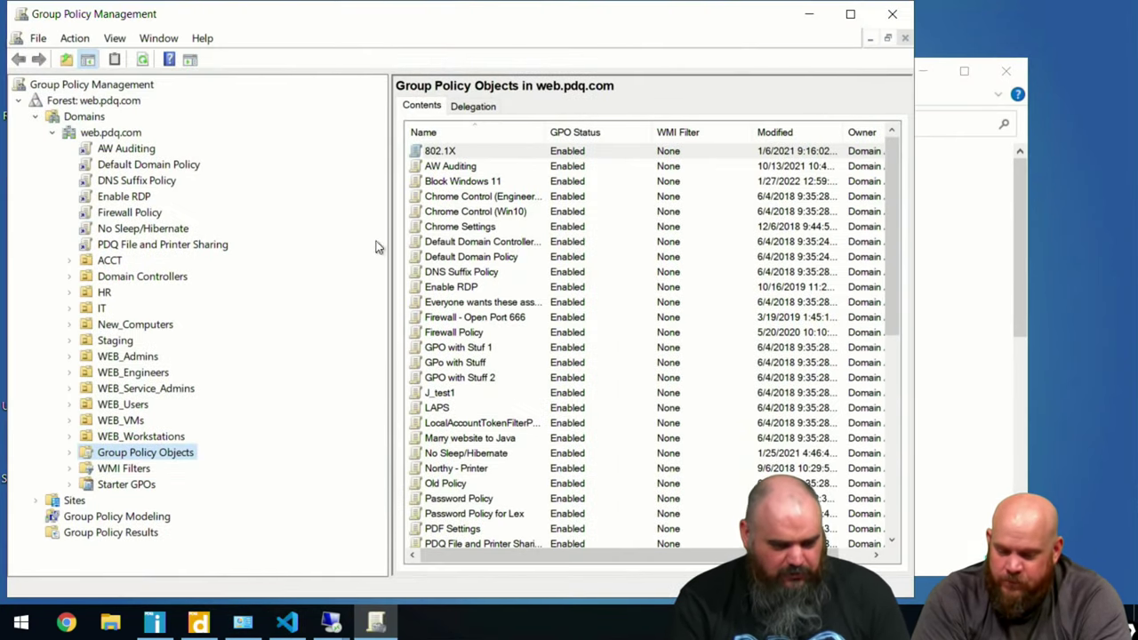
Find the Print Eastwood policy among the web.pdq.com Group Policy objects and view its scope and details
{"action": "scroll", "coordinate": [485, 373], "scroll_direction": "down", "scroll_amount": 3}
{"action": "scroll", "coordinate": [485, 381], "scroll_direction": "down", "scroll_amount": 3}
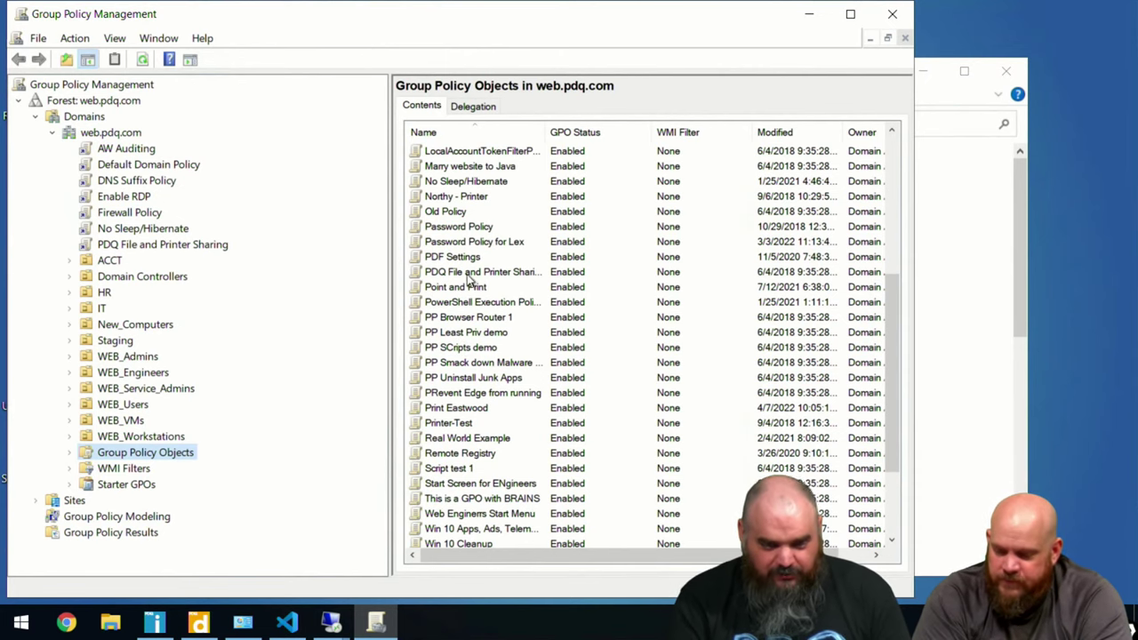
{"action": "double_click", "coordinate": [459, 409]}
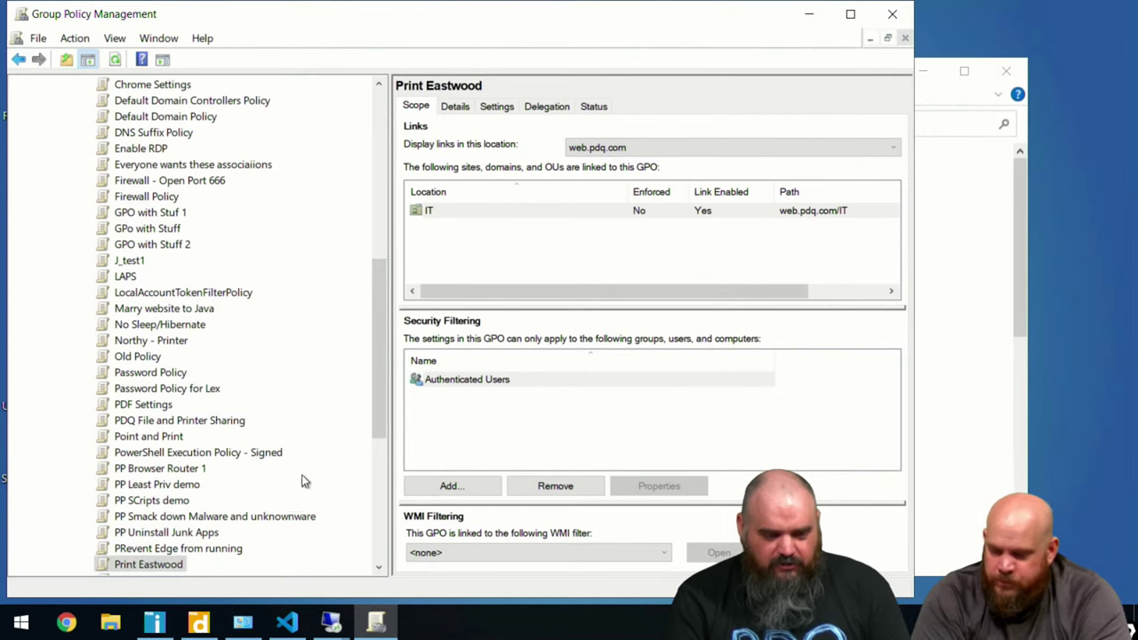
{"action": "left_click", "coordinate": [470, 108]}
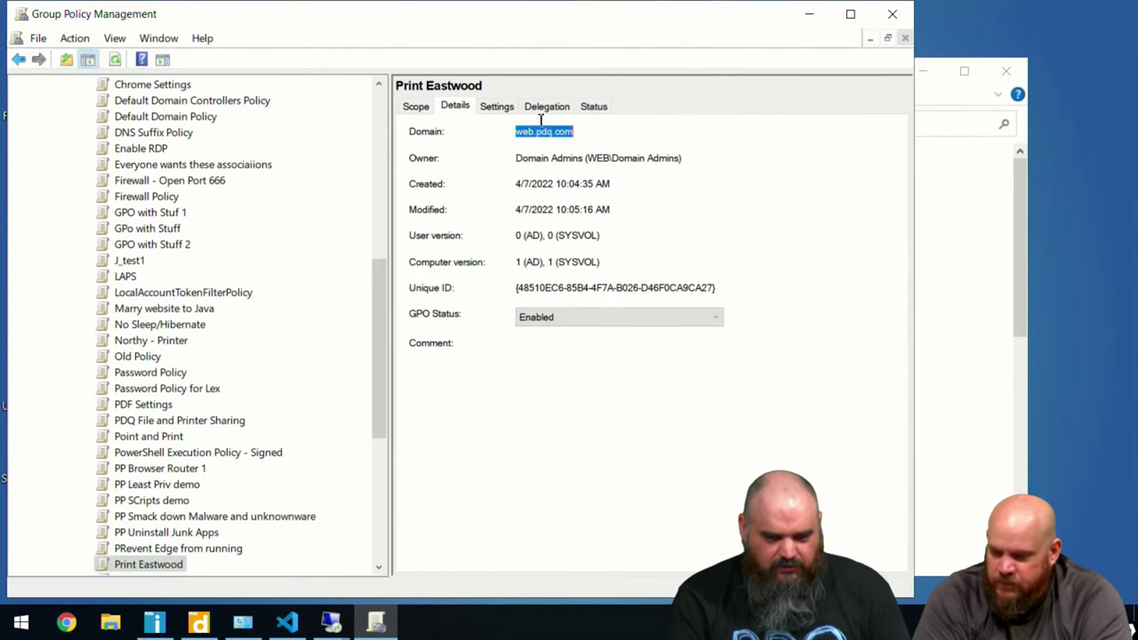
Review the Print Eastwood policy's settings with its Printer Connections expanded, then close Group Policy Management and minimize the Administrative Tools folder
{"action": "left_click", "coordinate": [506, 107]}
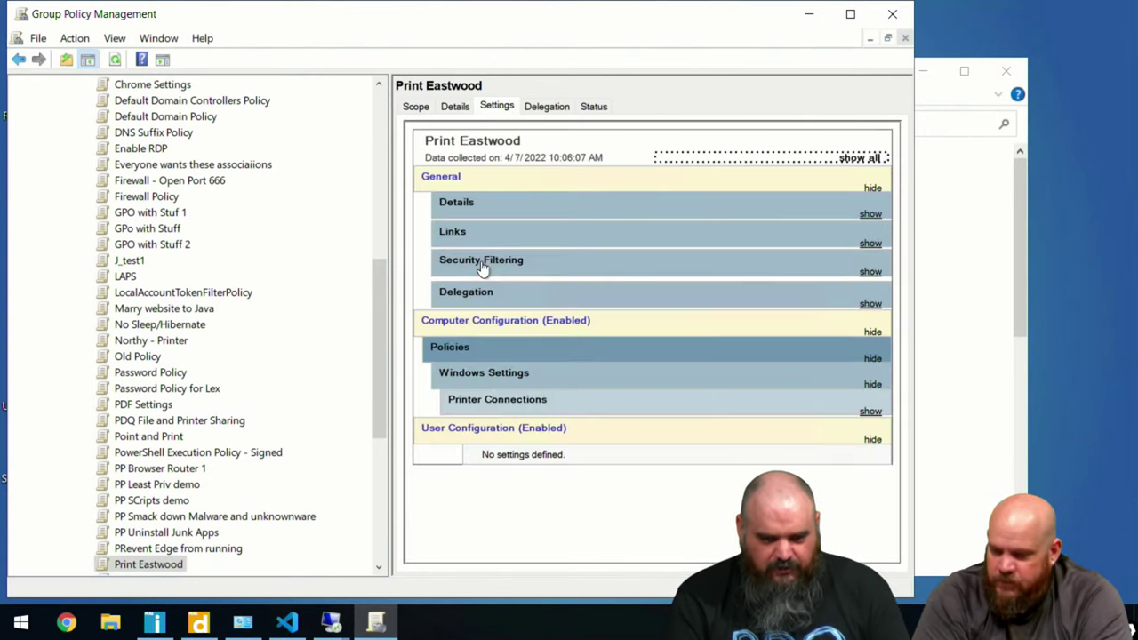
{"action": "left_click", "coordinate": [493, 404]}
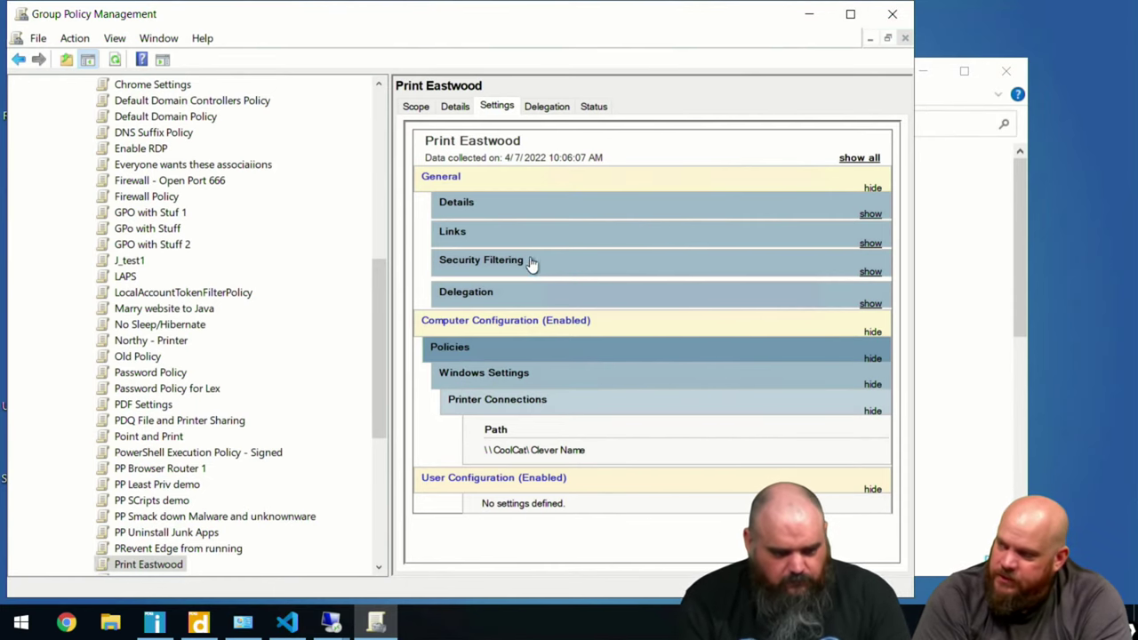
{"action": "left_click", "coordinate": [892, 18]}
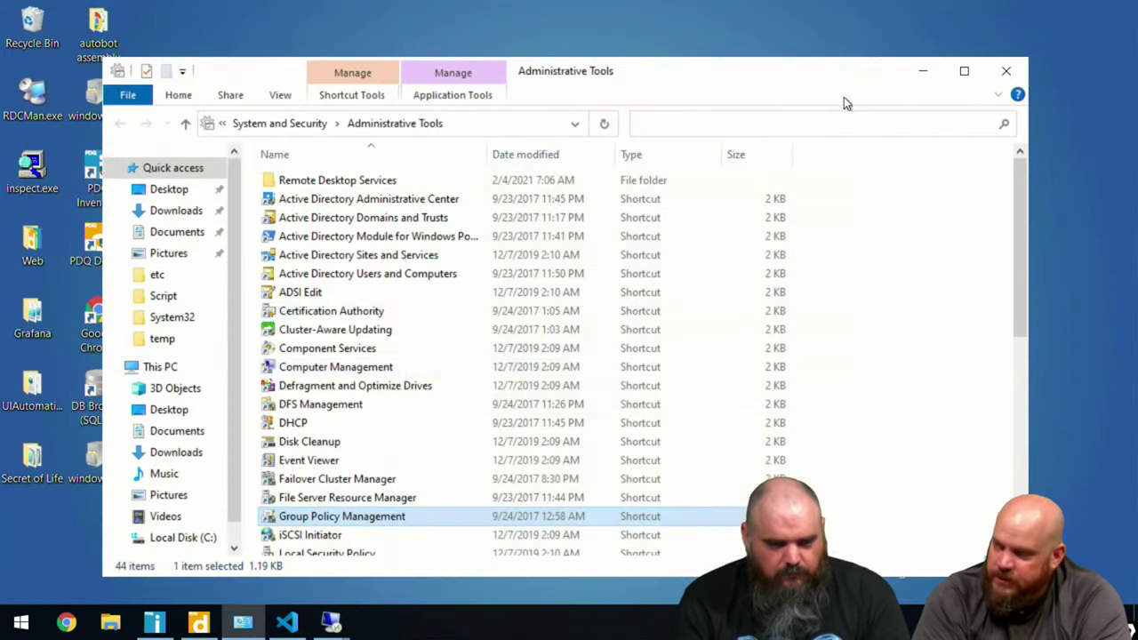
{"action": "left_click", "coordinate": [928, 73]}
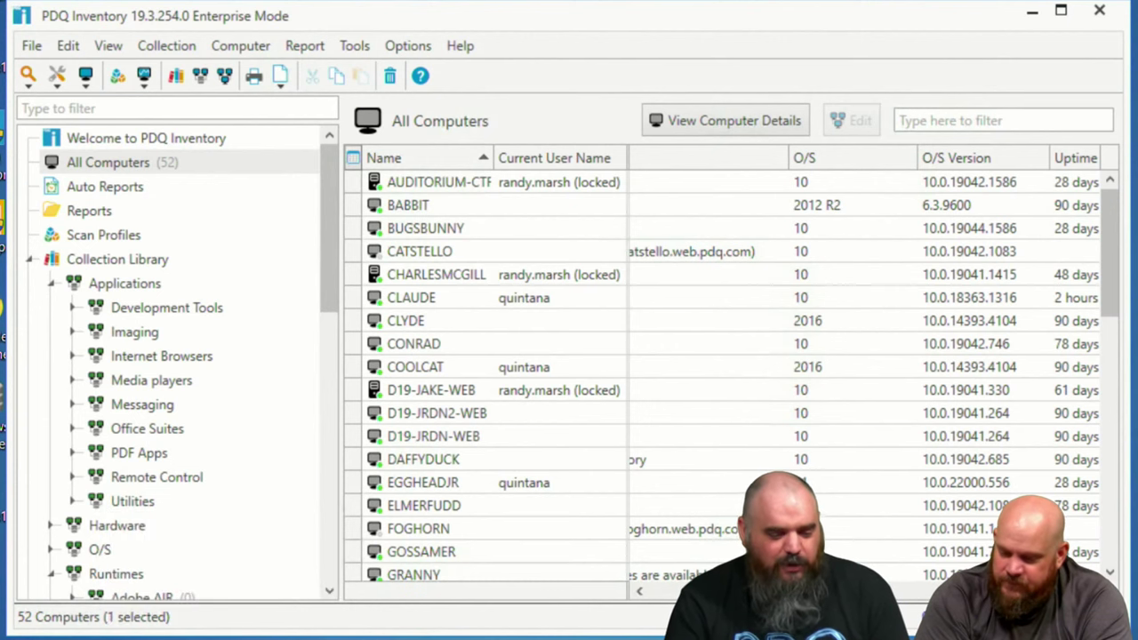
Switch to PDQ Deploy, open the Install Printers With Print Server package and inspect the printer path in its Install Printer step
{"action": "key", "text": "alt+Tab"}
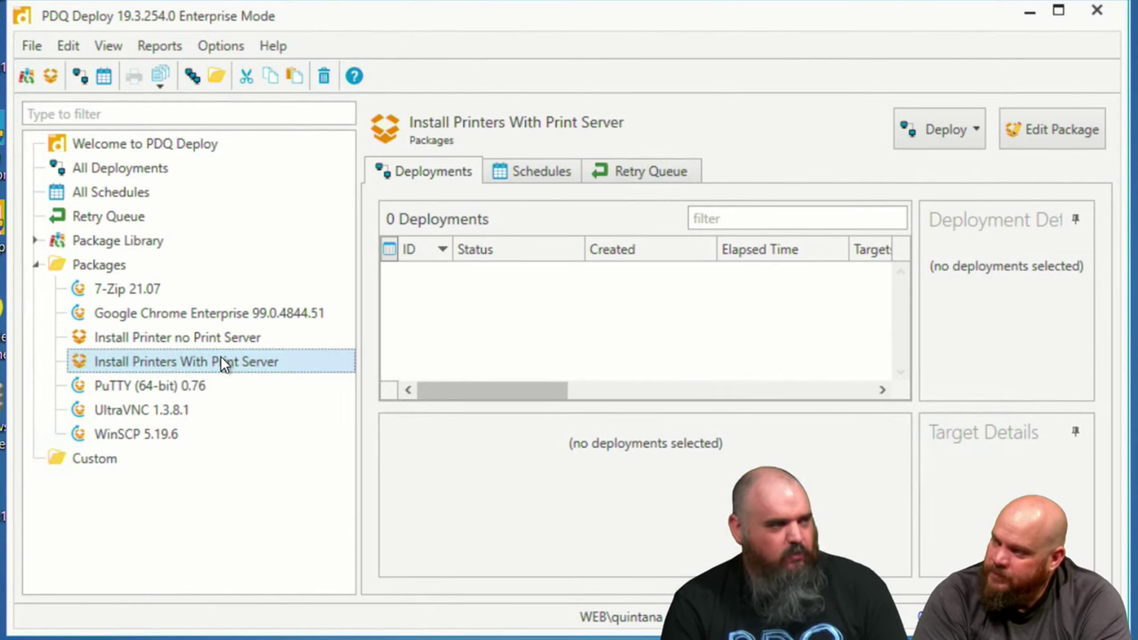
{"action": "double_click", "coordinate": [182, 362]}
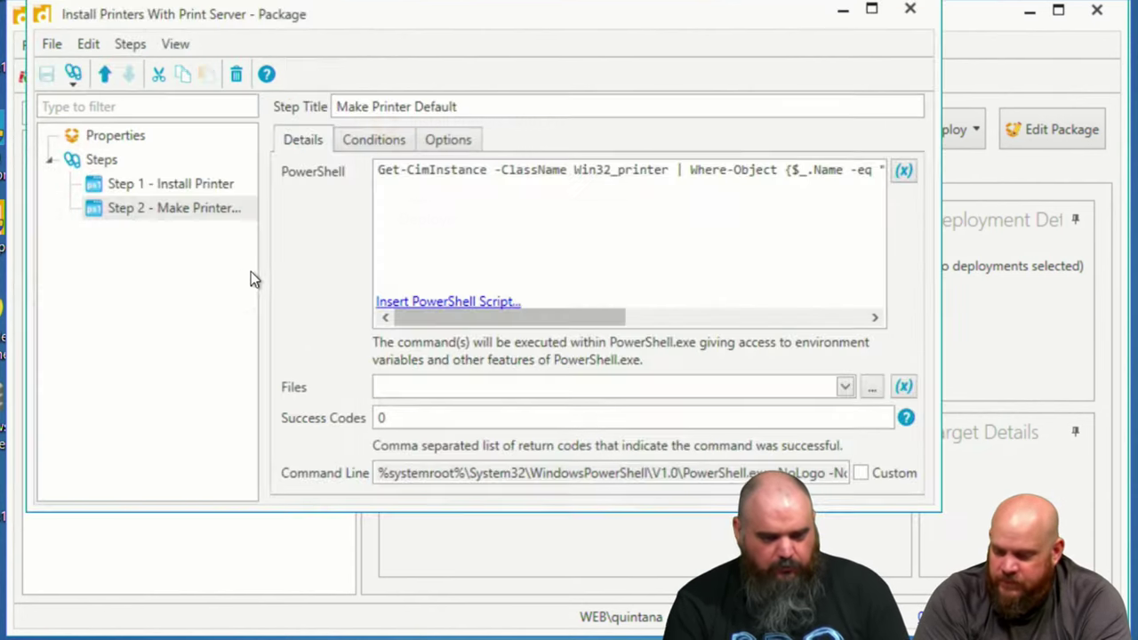
{"action": "left_click", "coordinate": [220, 185]}
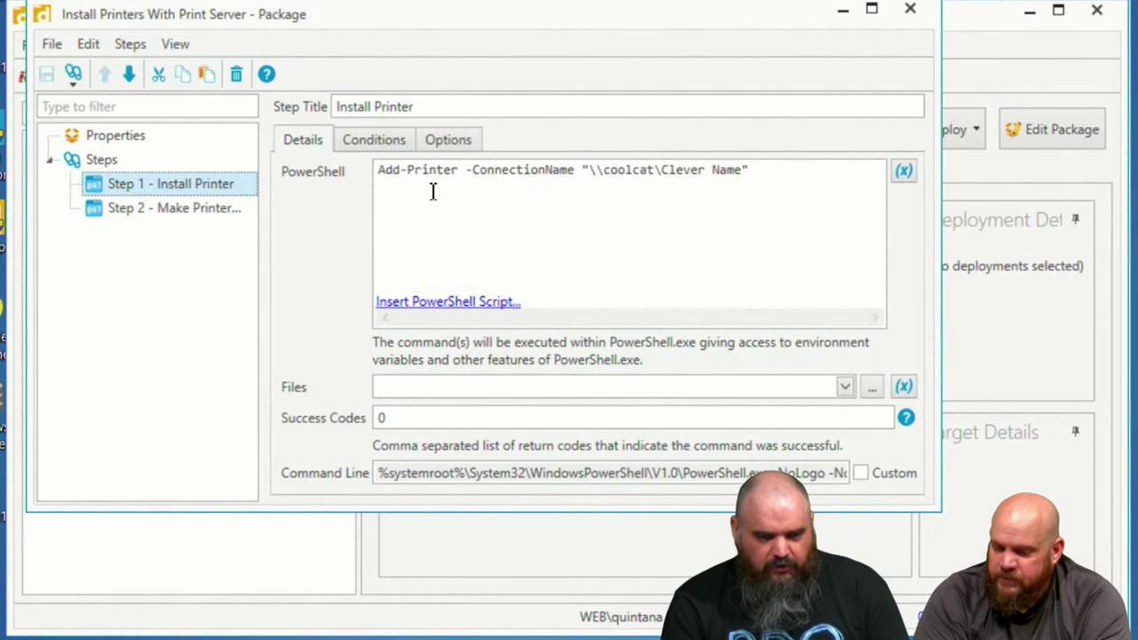
{"action": "left_click_drag", "start_coordinate": [771, 170], "coordinate": [579, 159]}
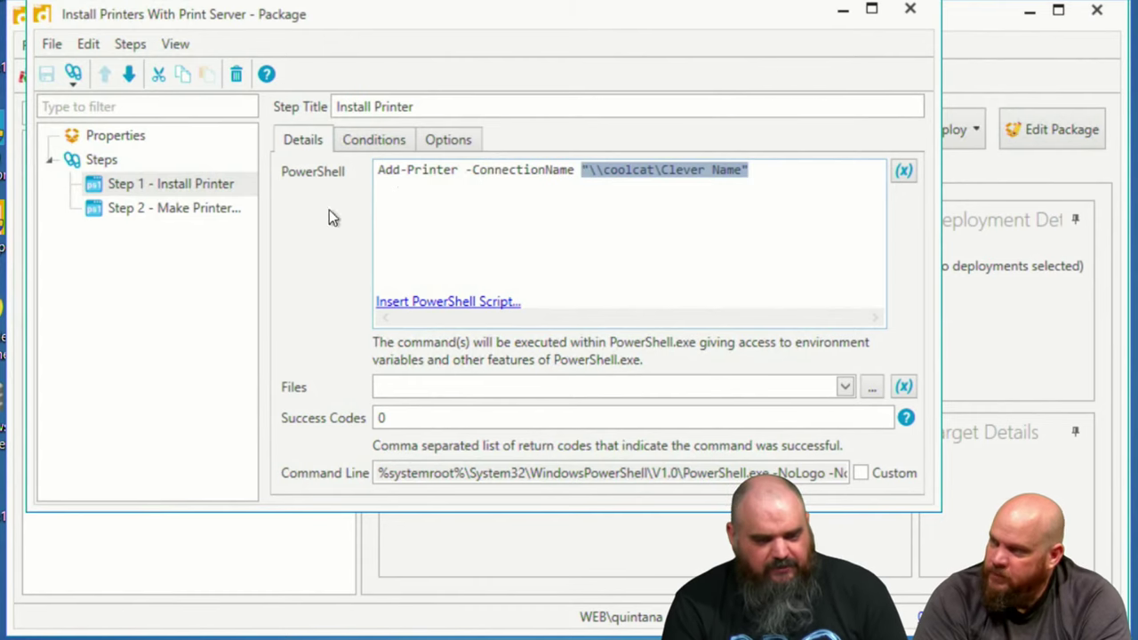
Read through the whole PowerShell command of the package's Make Printer Default step, including the printer name and method it uses
{"action": "left_click", "coordinate": [212, 208]}
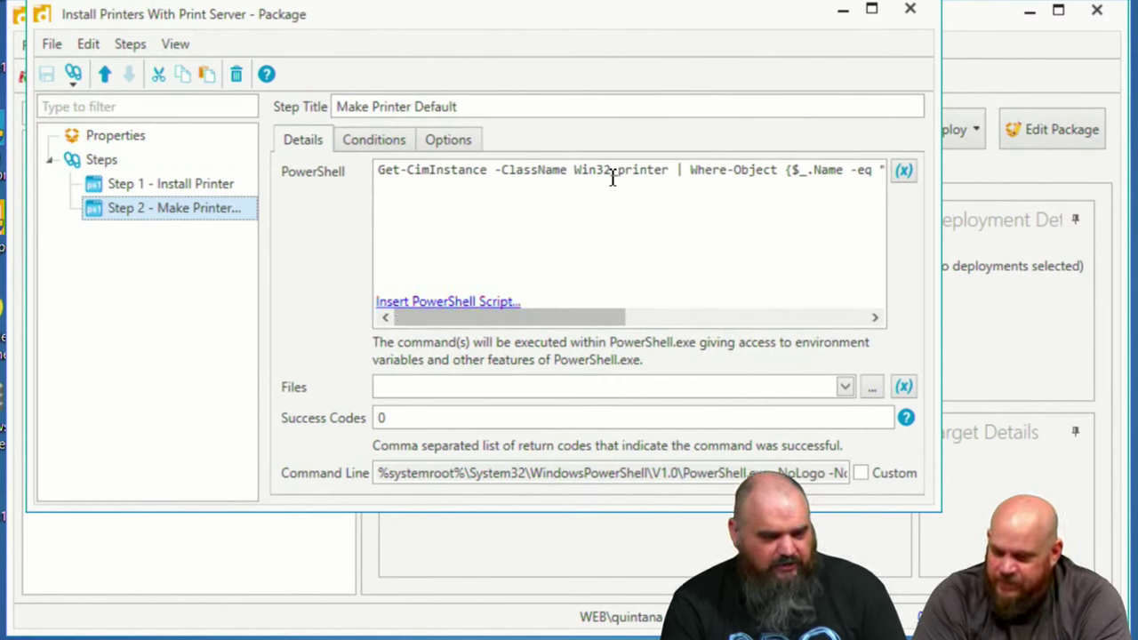
{"action": "left_click_drag", "start_coordinate": [589, 169], "coordinate": [667, 170]}
{"action": "left_click_drag", "start_coordinate": [577, 322], "coordinate": [740, 322]}
{"action": "left_click_drag", "start_coordinate": [549, 167], "coordinate": [703, 171]}
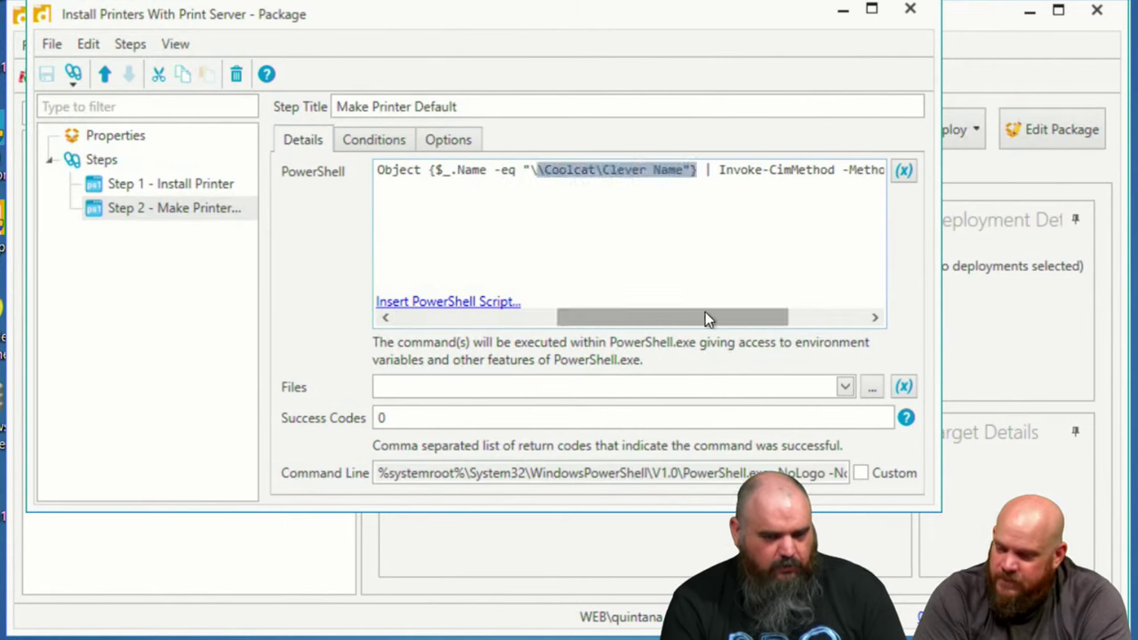
{"action": "left_click_drag", "start_coordinate": [787, 318], "coordinate": [866, 318]}
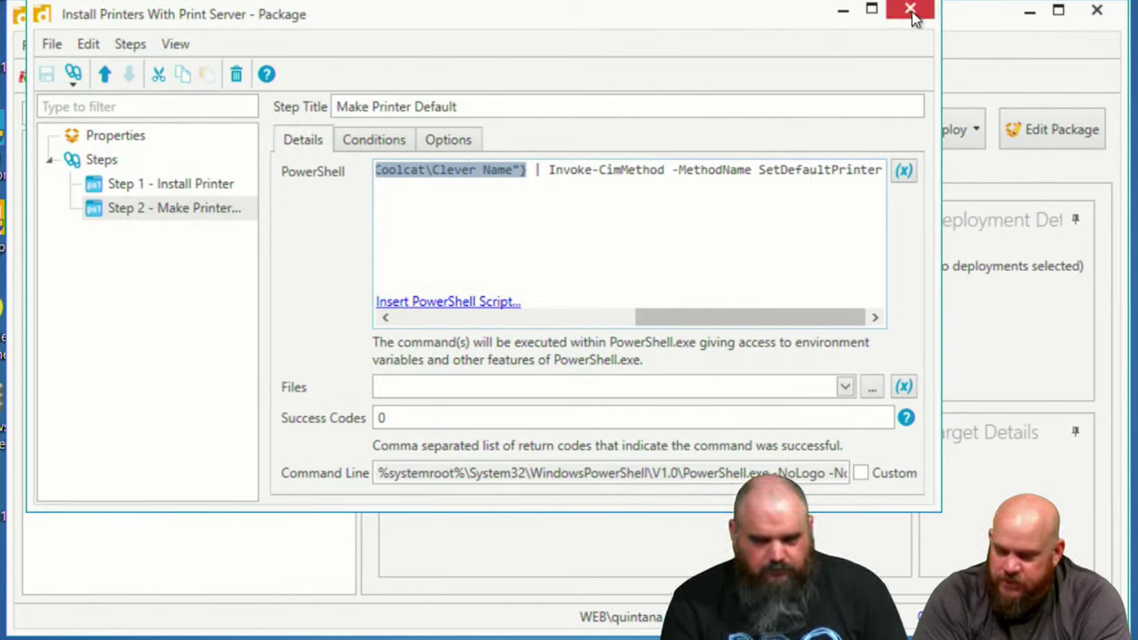
Check the conditions of the Install Printer step and the Run As options of both package steps, then close the package
{"action": "left_click", "coordinate": [197, 187]}
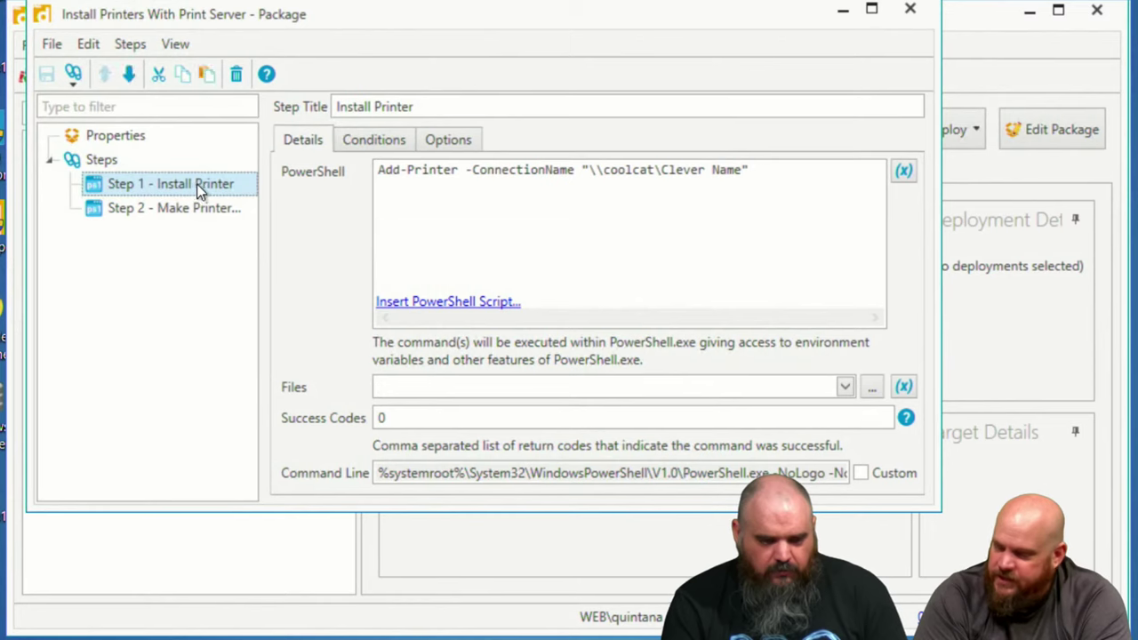
{"action": "left_click", "coordinate": [354, 143]}
{"action": "left_click", "coordinate": [307, 140]}
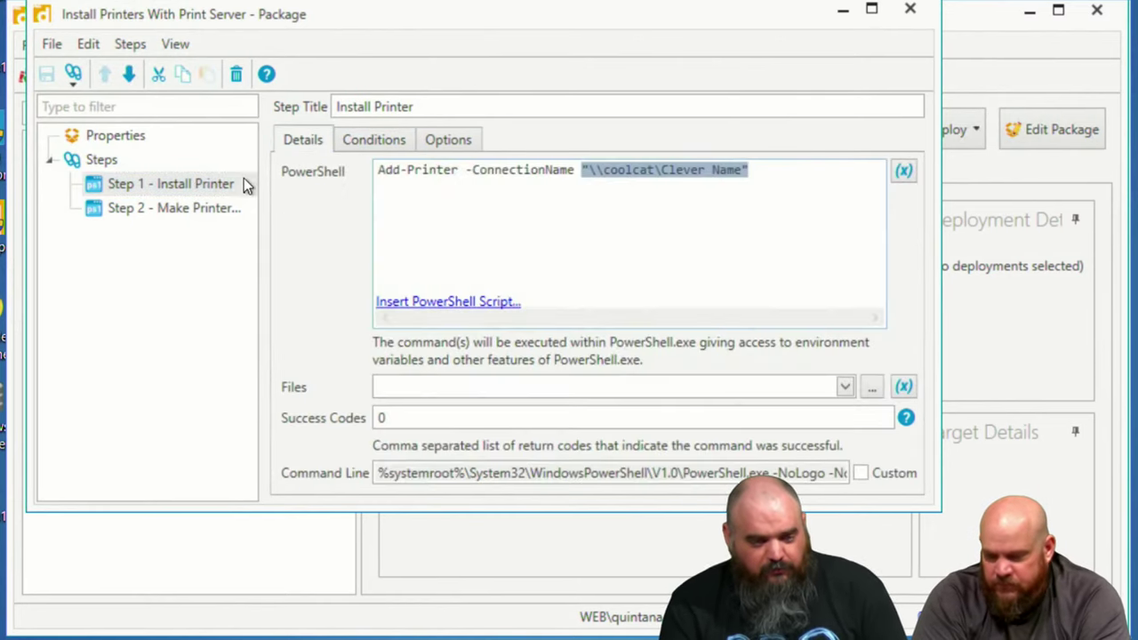
{"action": "left_click", "coordinate": [450, 142]}
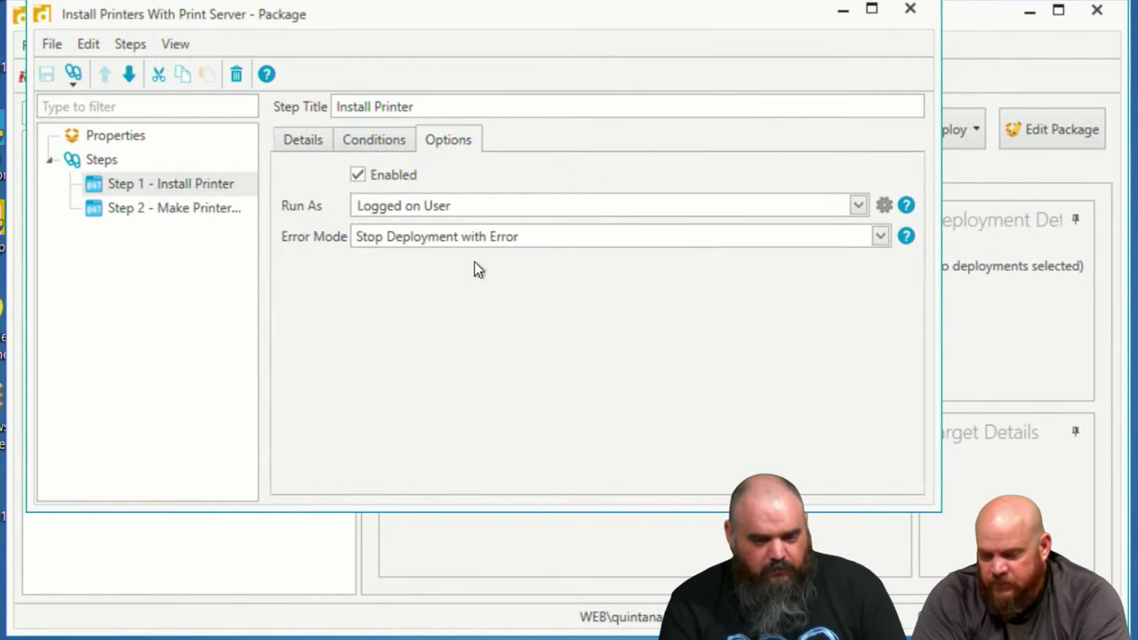
{"action": "left_click", "coordinate": [153, 208]}
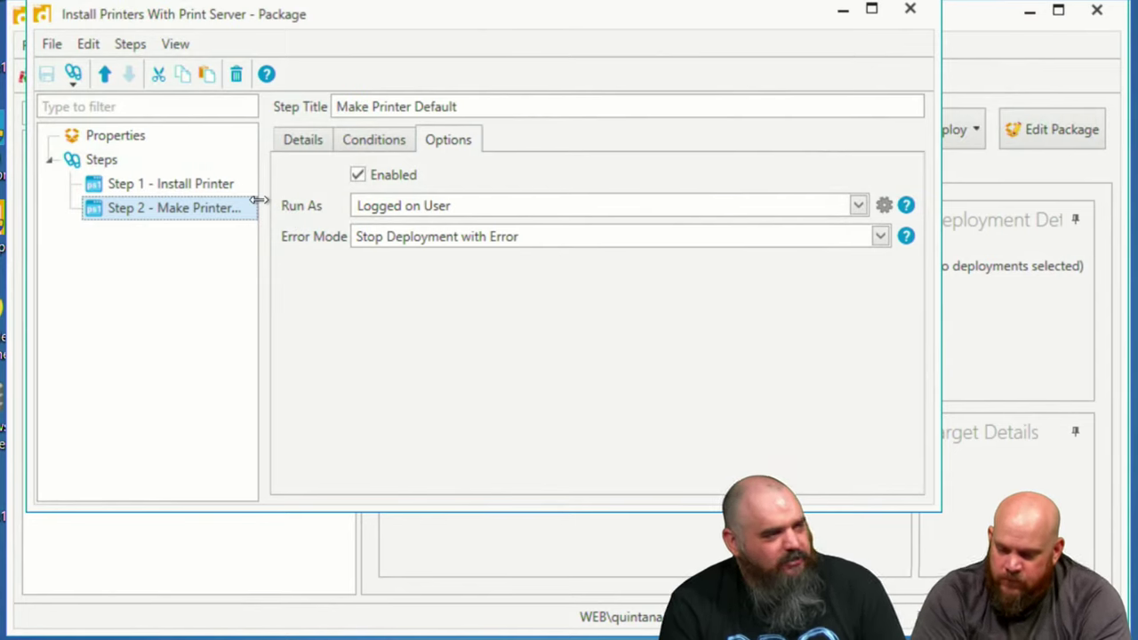
{"action": "left_click", "coordinate": [200, 184]}
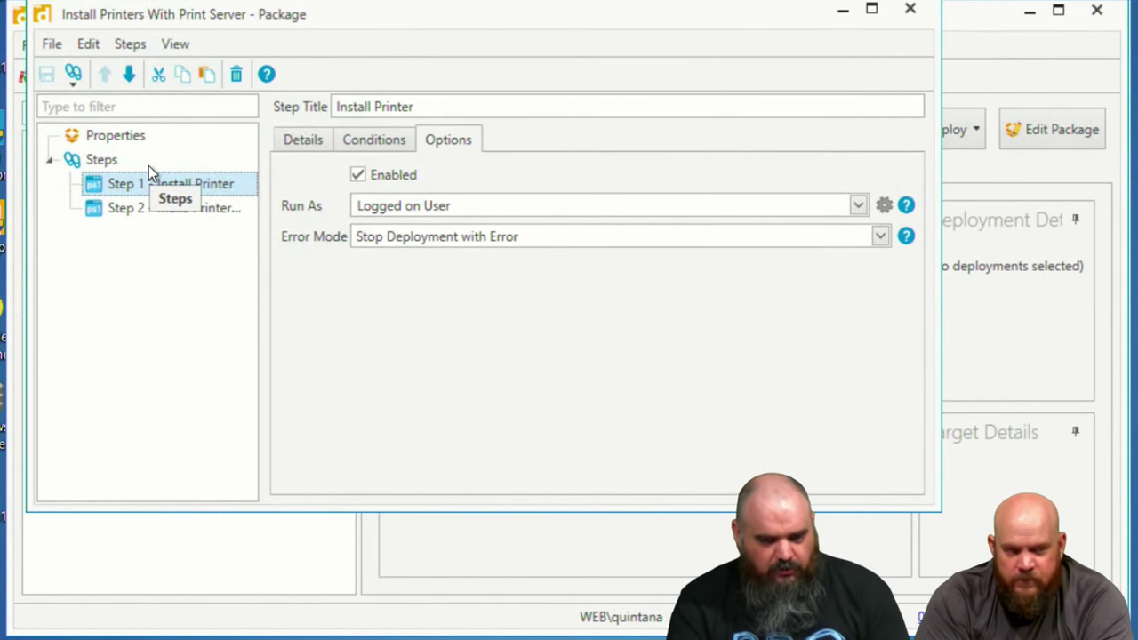
{"action": "left_click", "coordinate": [919, 16]}
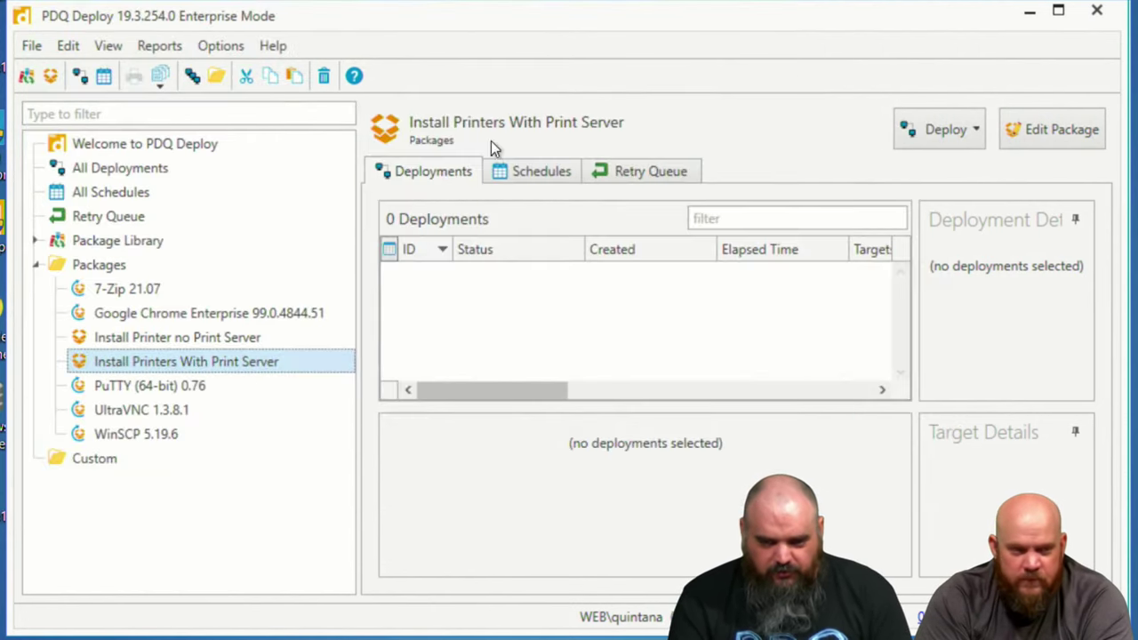
Deploy the Install Printers With Print Server package once to the computer tweety
{"action": "left_click", "coordinate": [81, 79]}
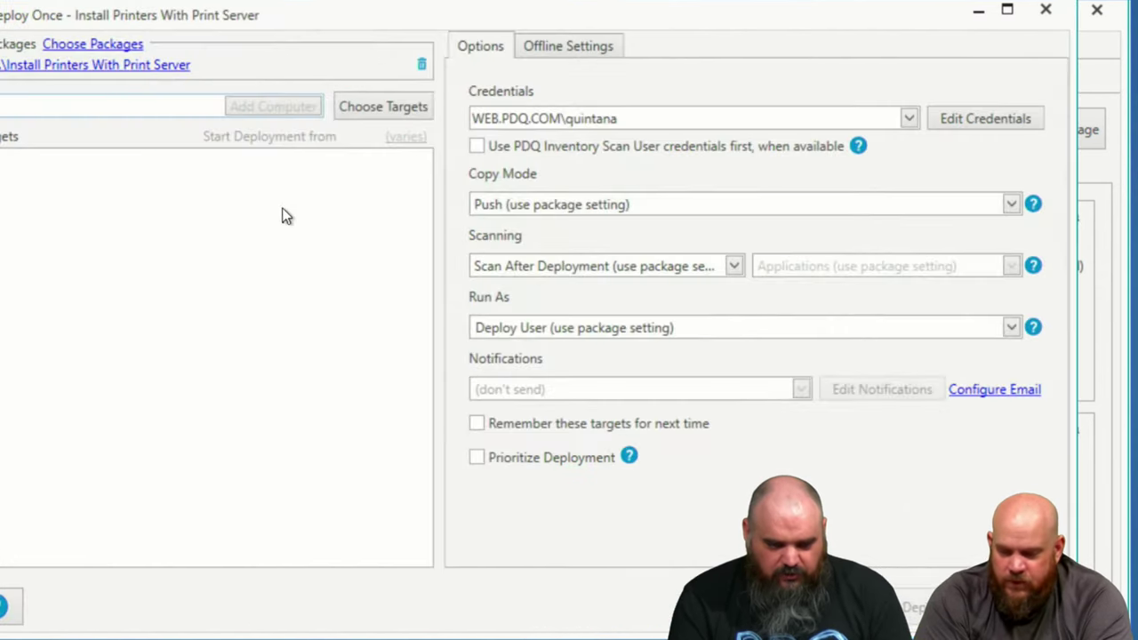
{"action": "type", "text": "tweety"}
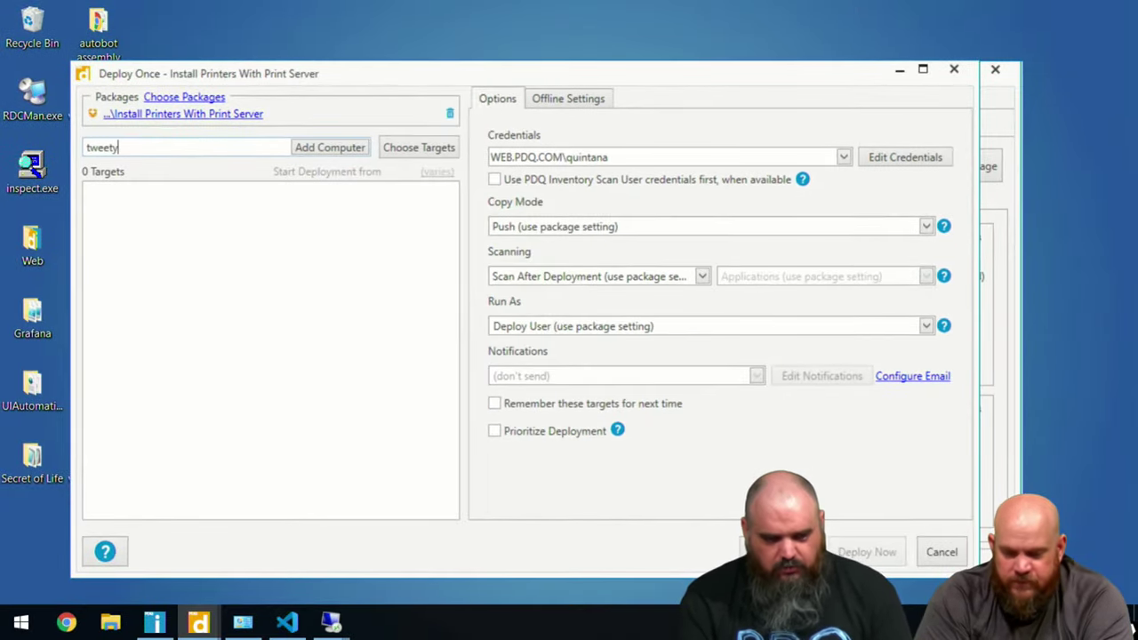
{"action": "key", "text": "Return"}
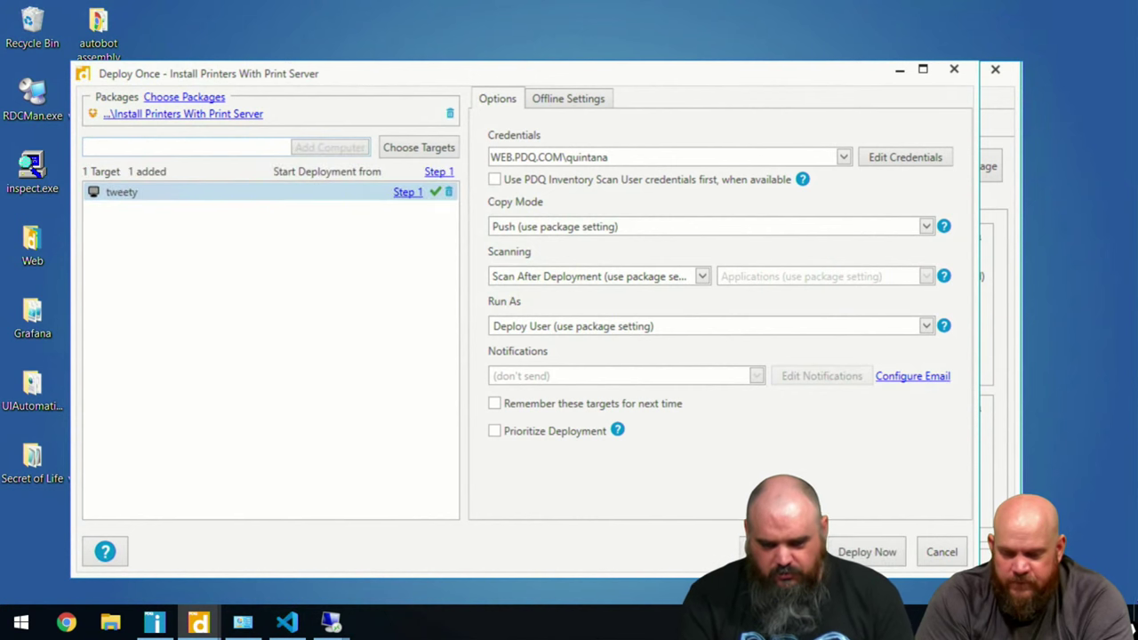
{"action": "left_click", "coordinate": [867, 552]}
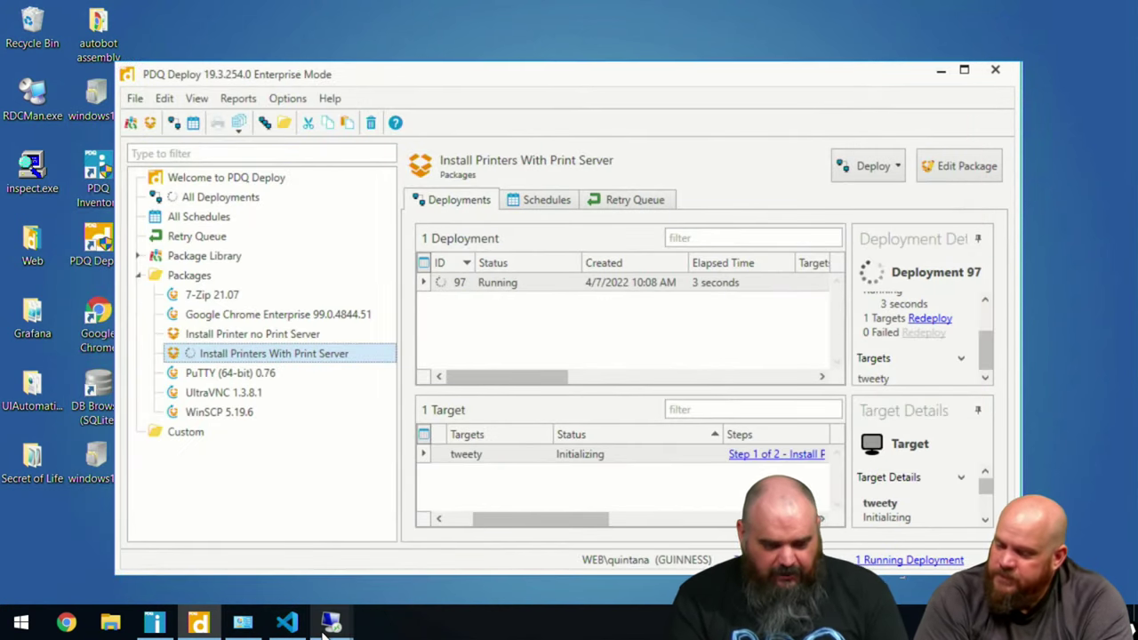
Check the tweety remote session's Printers & scanners for the Clever Name printer, expand its entry and minimize the session
{"action": "mouse_move", "coordinate": [330, 623]}
{"action": "left_click", "coordinate": [287, 554]}
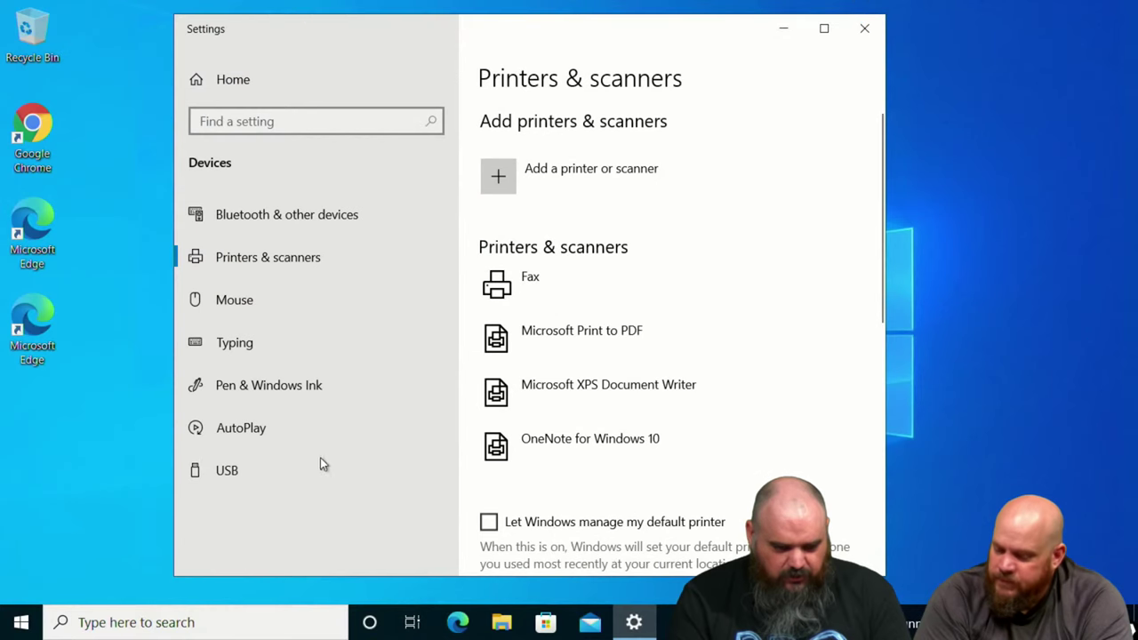
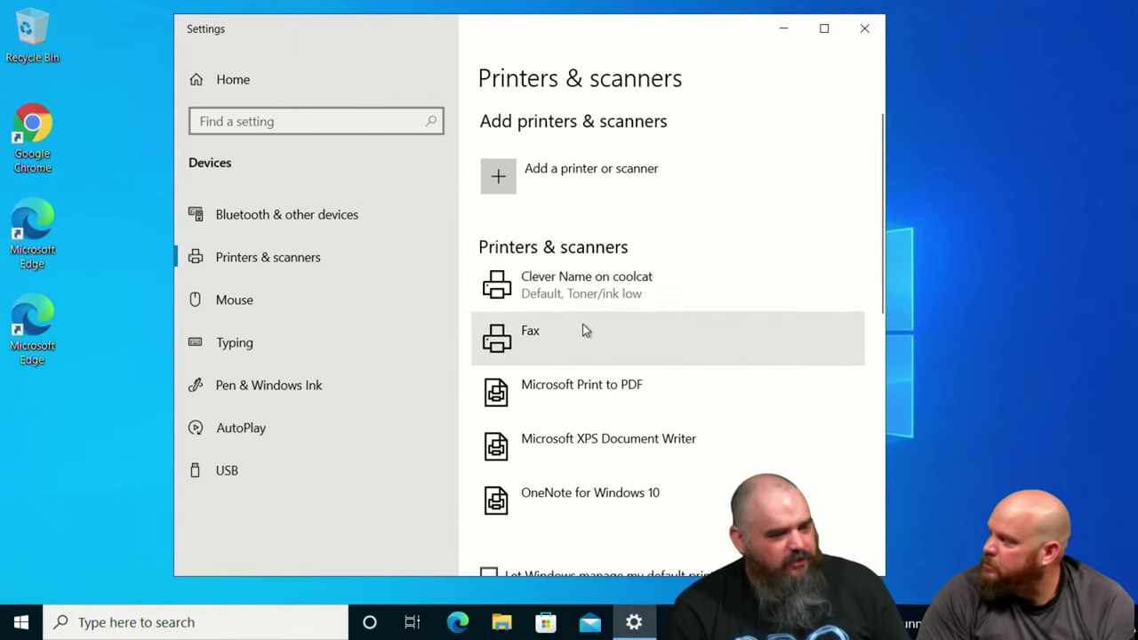
{"action": "left_click", "coordinate": [560, 284]}
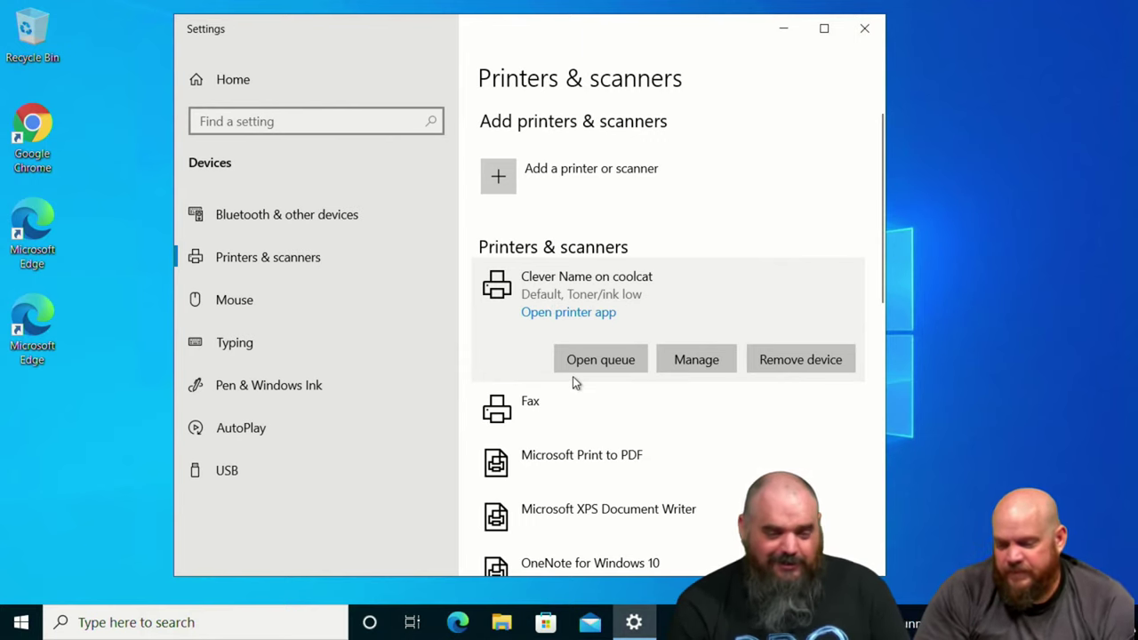
{"action": "mouse_move", "coordinate": [745, 7]}
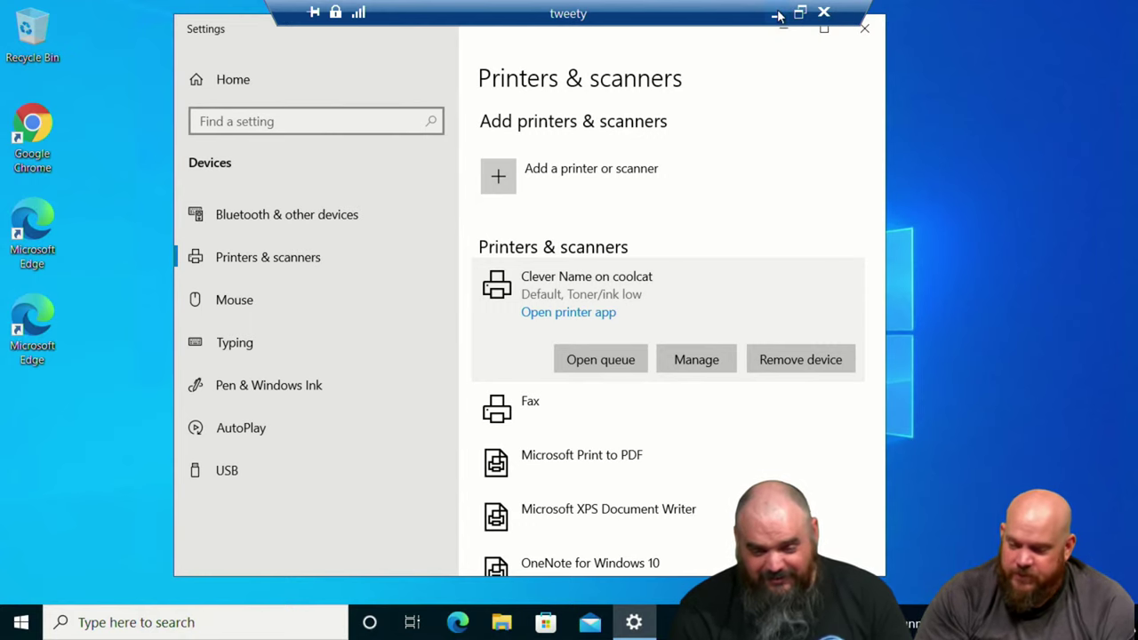
{"action": "left_click", "coordinate": [775, 13]}
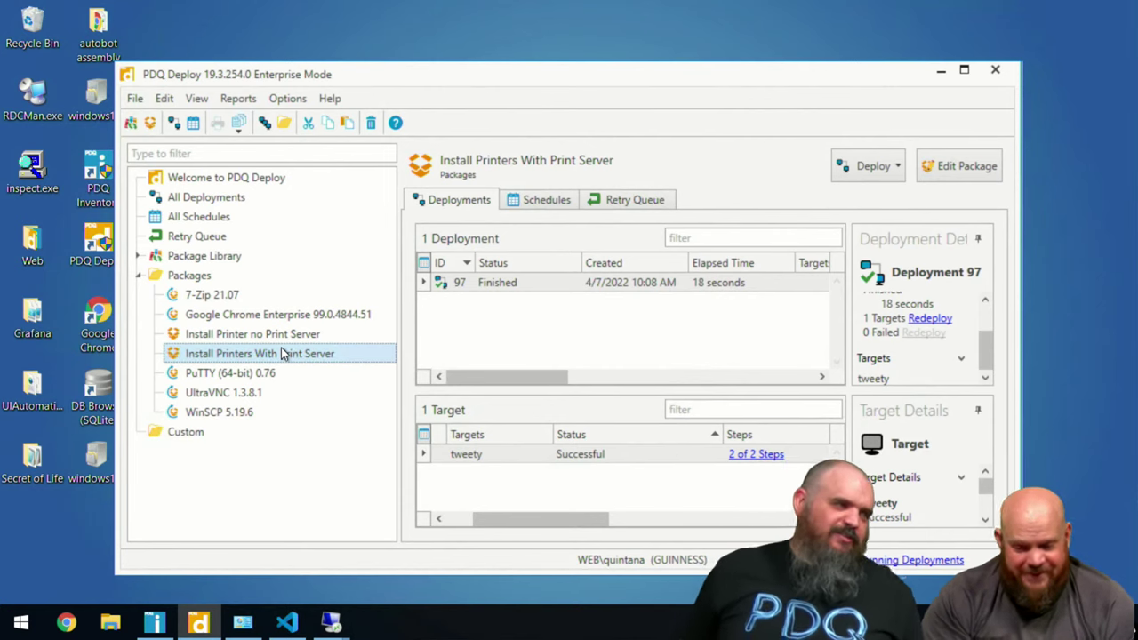
Switch to Visual Studio Code and examine the pnputil.exe command and its Lexmark driver path in the unsaved printer script
{"action": "mouse_move", "coordinate": [286, 627]}
{"action": "left_click", "coordinate": [286, 628]}
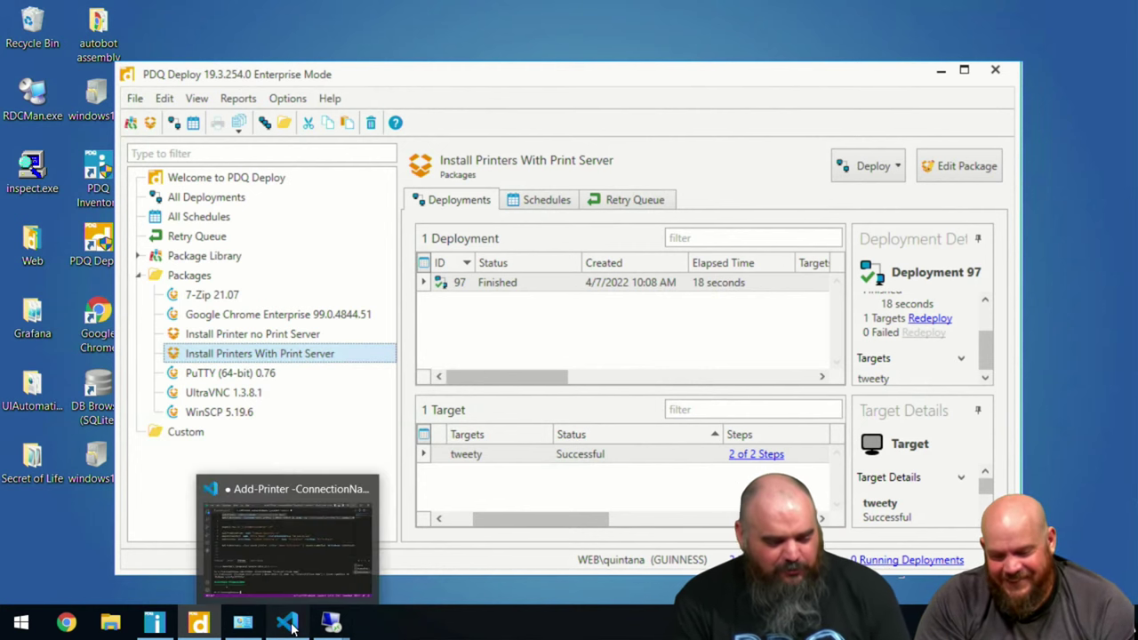
{"action": "left_click", "coordinate": [226, 190]}
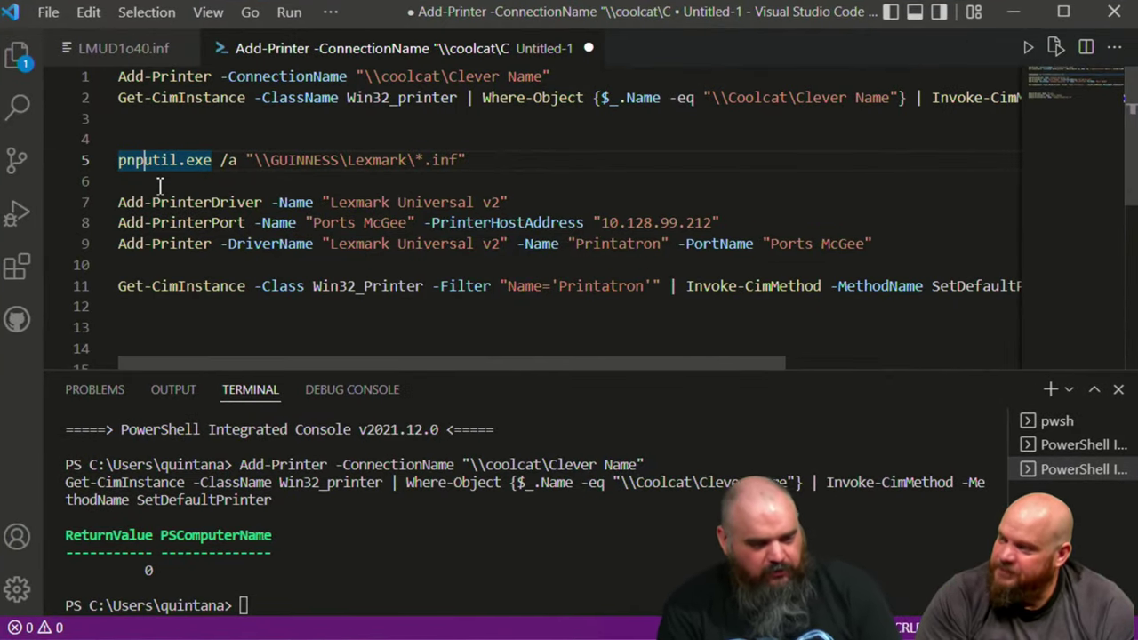
{"action": "left_click", "coordinate": [477, 162]}
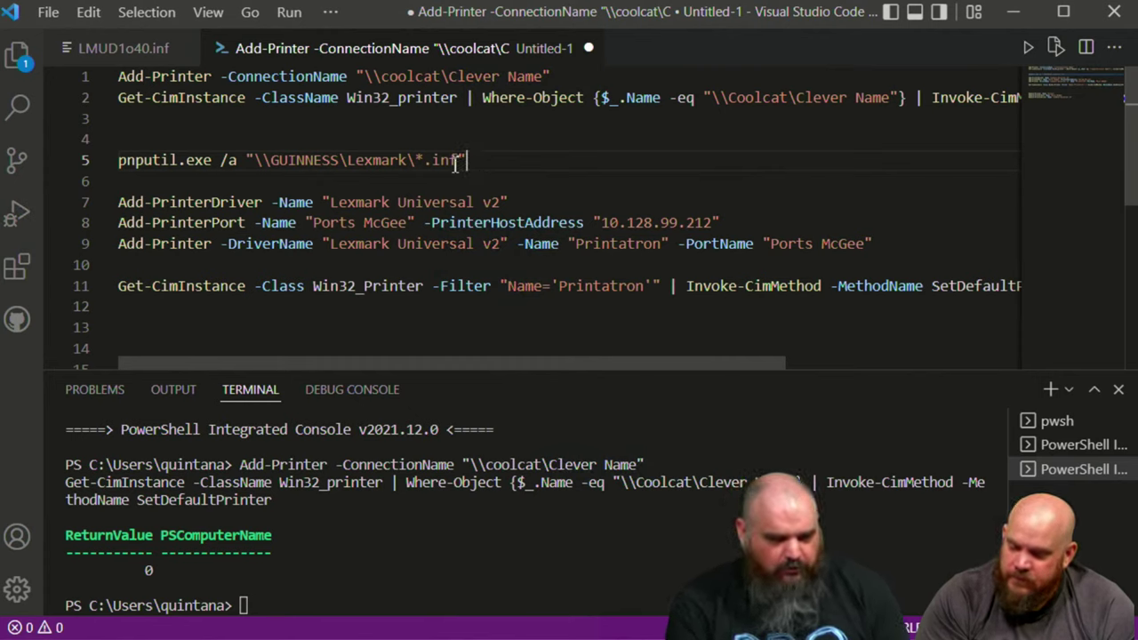
{"action": "left_click_drag", "start_coordinate": [466, 160], "coordinate": [246, 162]}
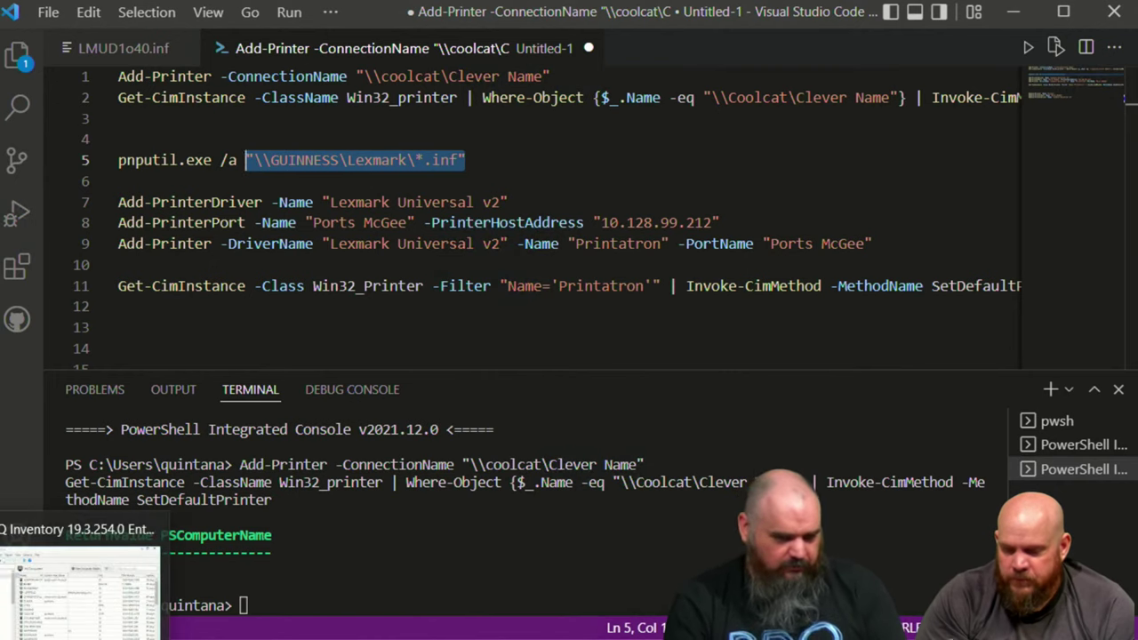
{"action": "left_click", "coordinate": [474, 166]}
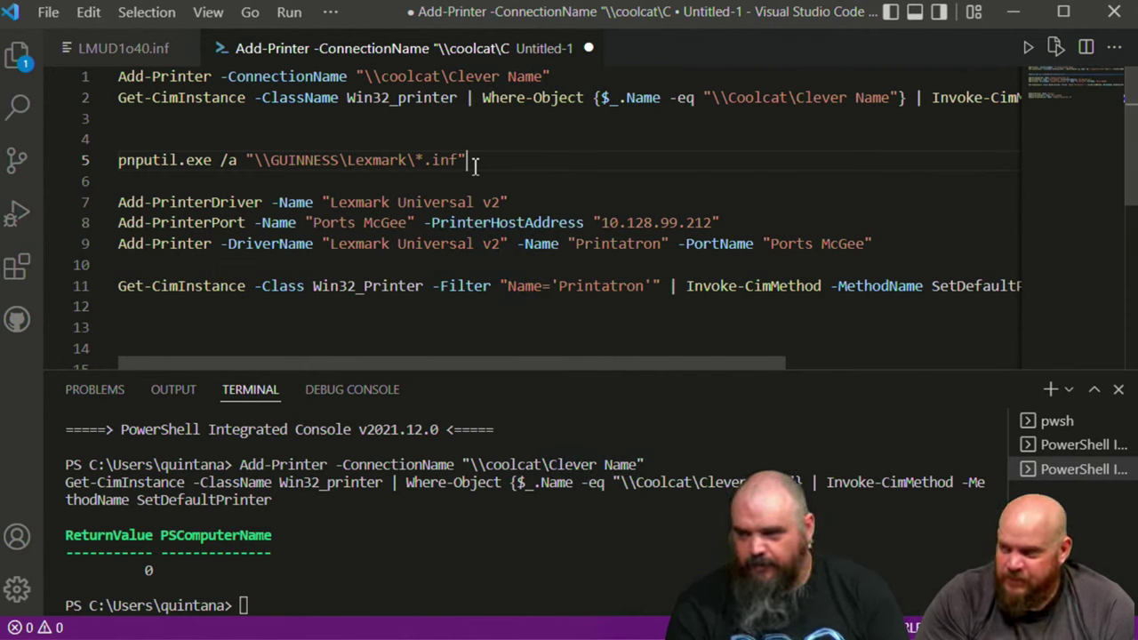
Examine the script's Add-PrinterDriver, Add-PrinterPort and Add-Printer commands for installing the Printatron printer without a print server
{"action": "left_click", "coordinate": [222, 183]}
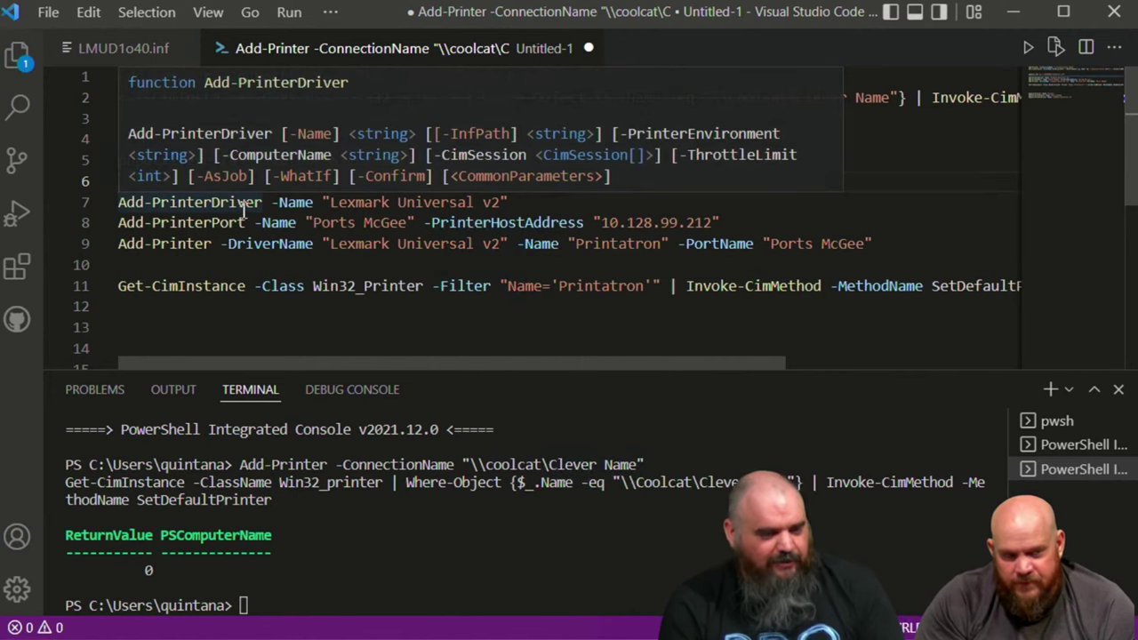
{"action": "left_click", "coordinate": [523, 202]}
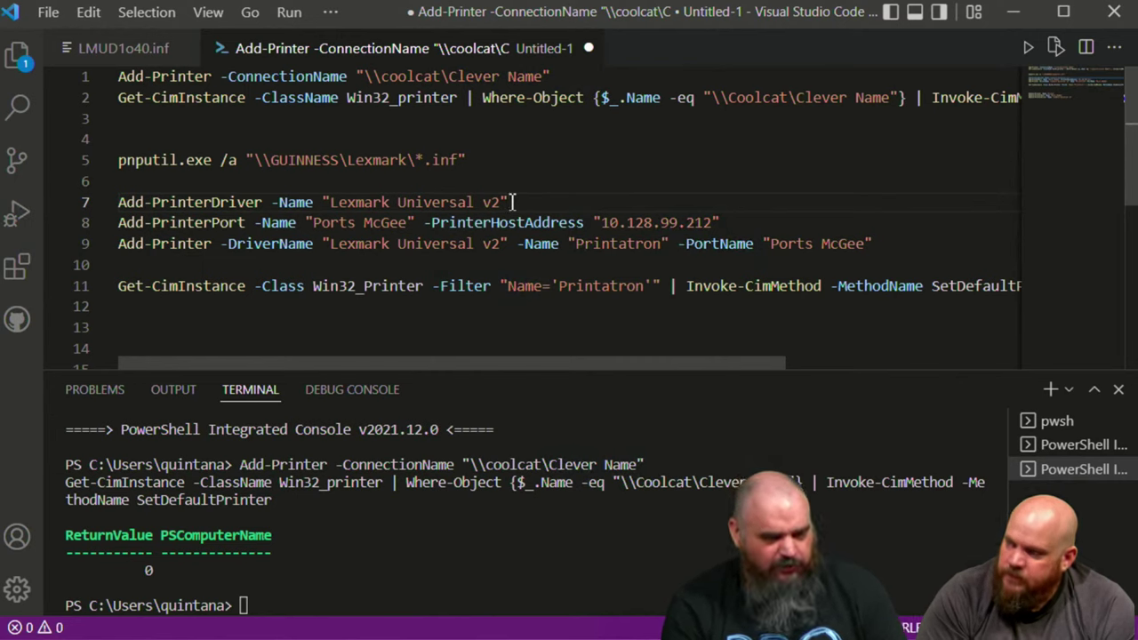
{"action": "left_click", "coordinate": [746, 228]}
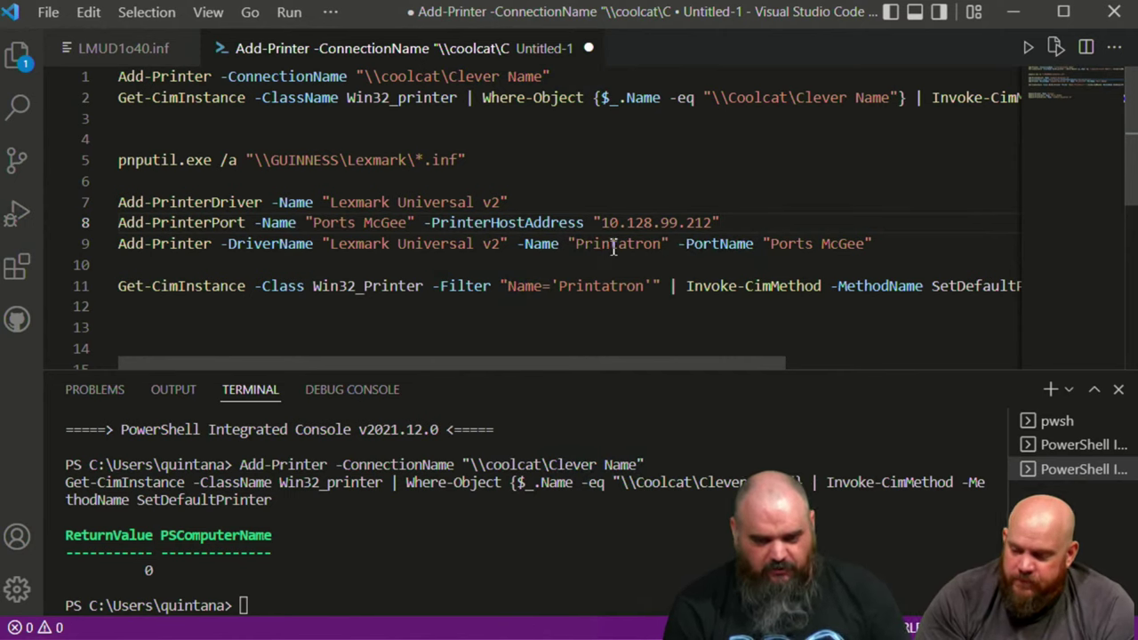
{"action": "double_click", "coordinate": [301, 250]}
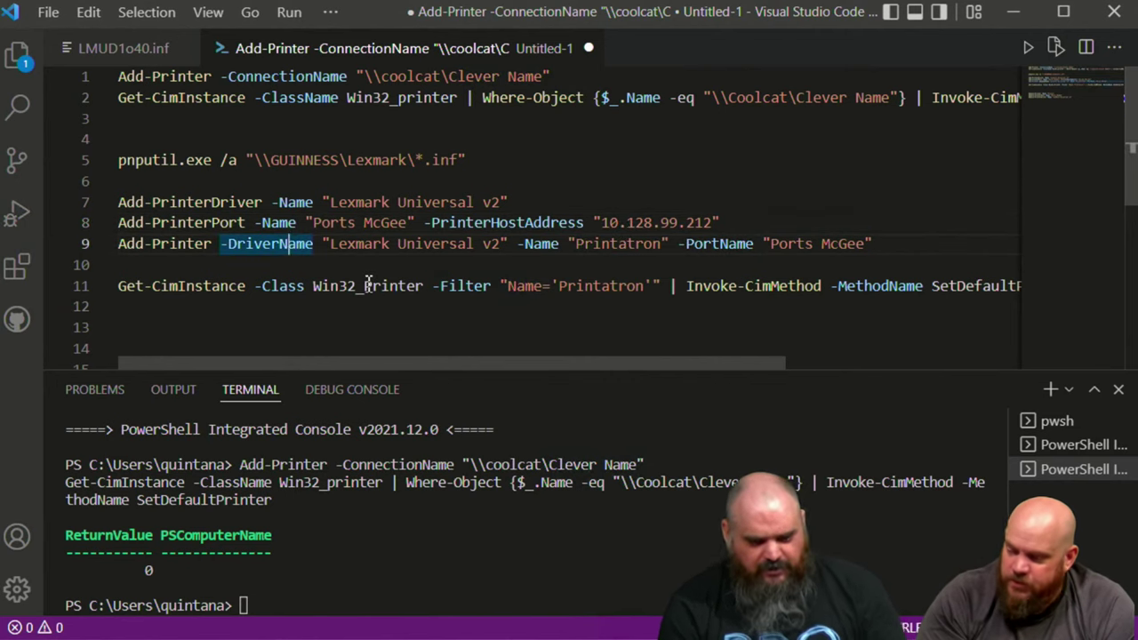
Examine the script's Add-Printer line and the Get-CimInstance command that makes Printatron the default printer
{"action": "left_click", "coordinate": [197, 243]}
{"action": "mouse_move", "coordinate": [216, 253]}
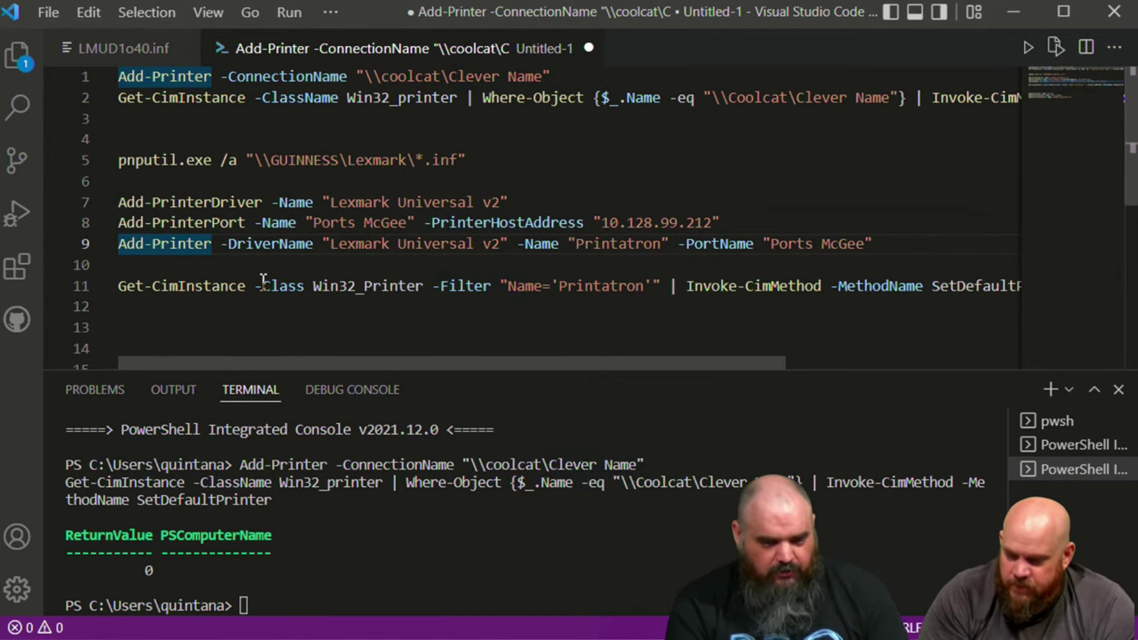
{"action": "mouse_move", "coordinate": [240, 279]}
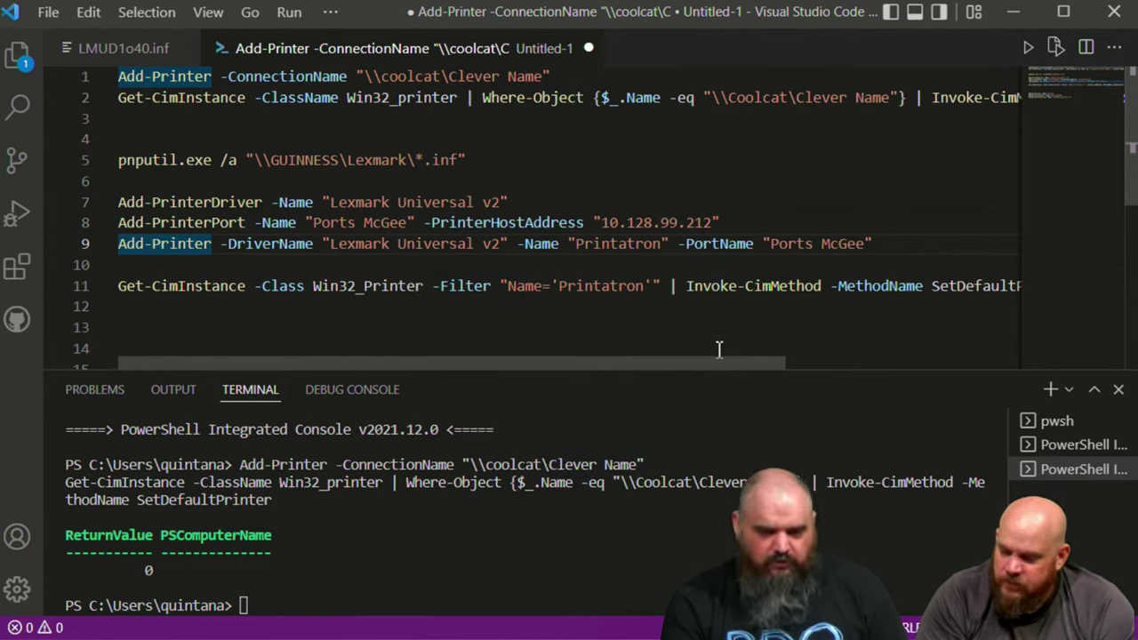
{"action": "mouse_move", "coordinate": [742, 363]}
{"action": "left_mouse_down"}
{"action": "mouse_move", "coordinate": [824, 383]}
{"action": "mouse_move", "coordinate": [762, 383]}
{"action": "mouse_move", "coordinate": [745, 369]}
{"action": "left_mouse_up"}
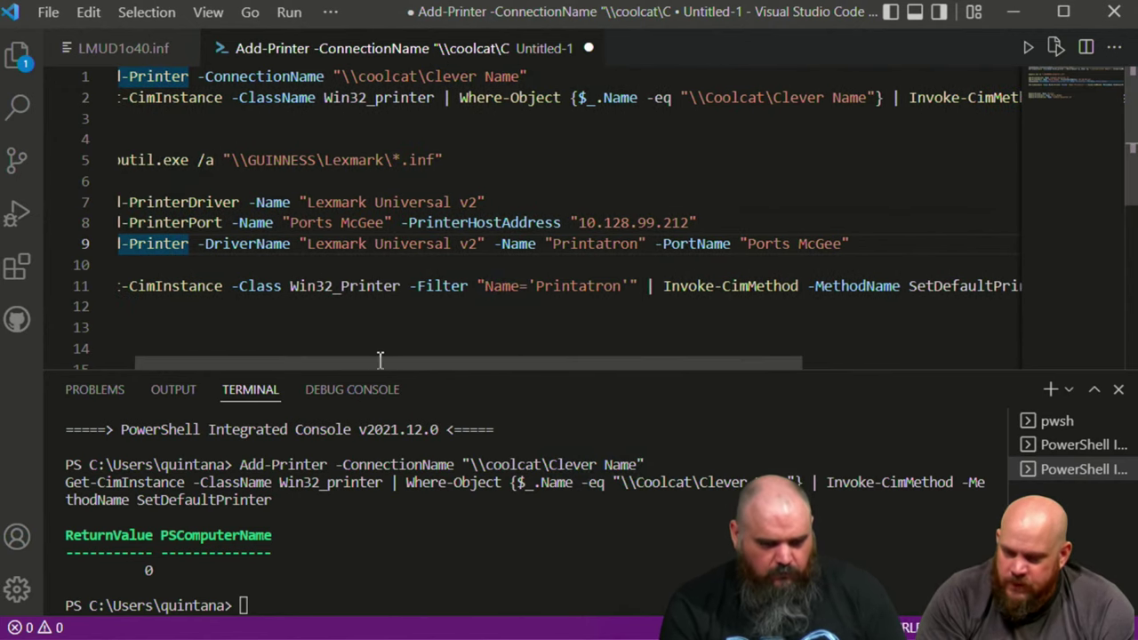
{"action": "left_click_drag", "start_coordinate": [381, 364], "coordinate": [360, 364]}
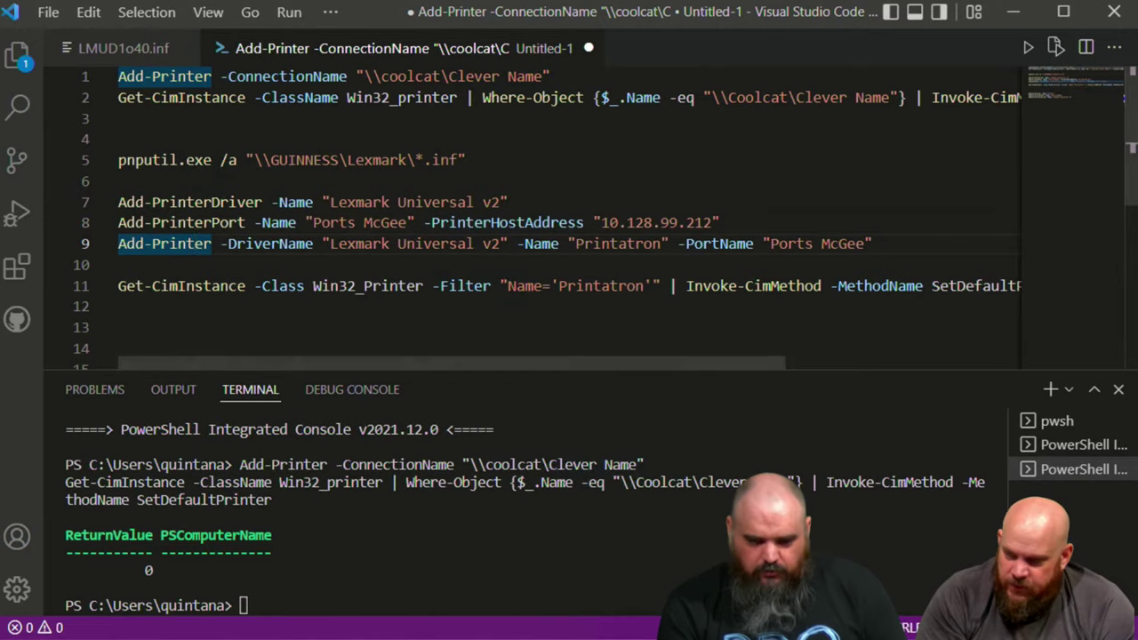
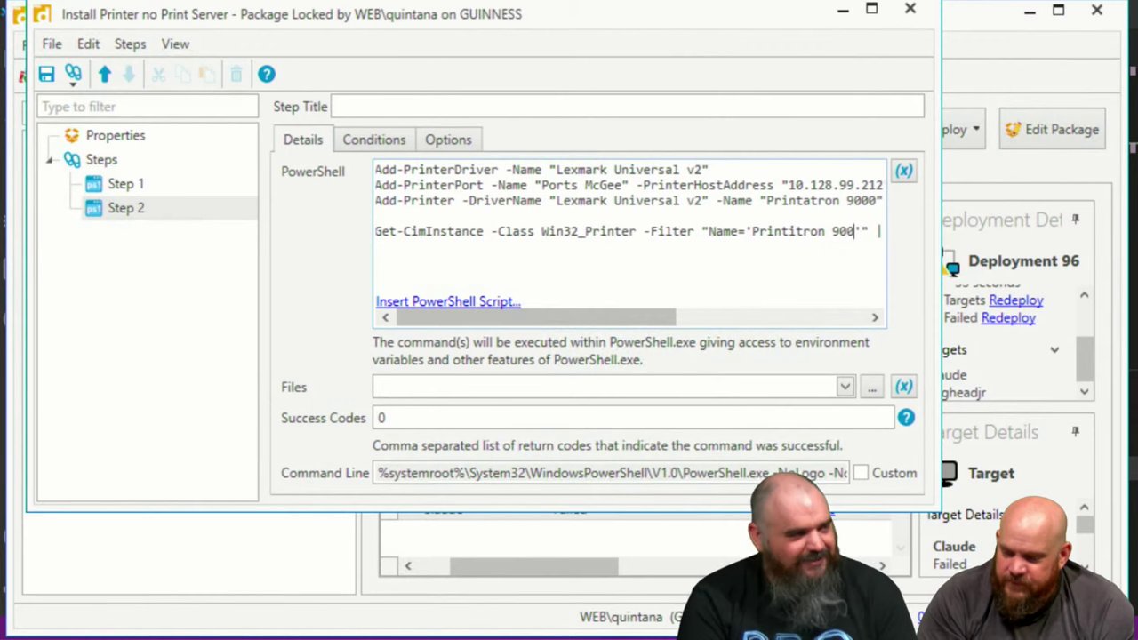
Correct the printer name in Step 2's Get-CimInstance filter to Printatron 9000 in the Install Printer no Print Server package
{"action": "type", "text": "0"}
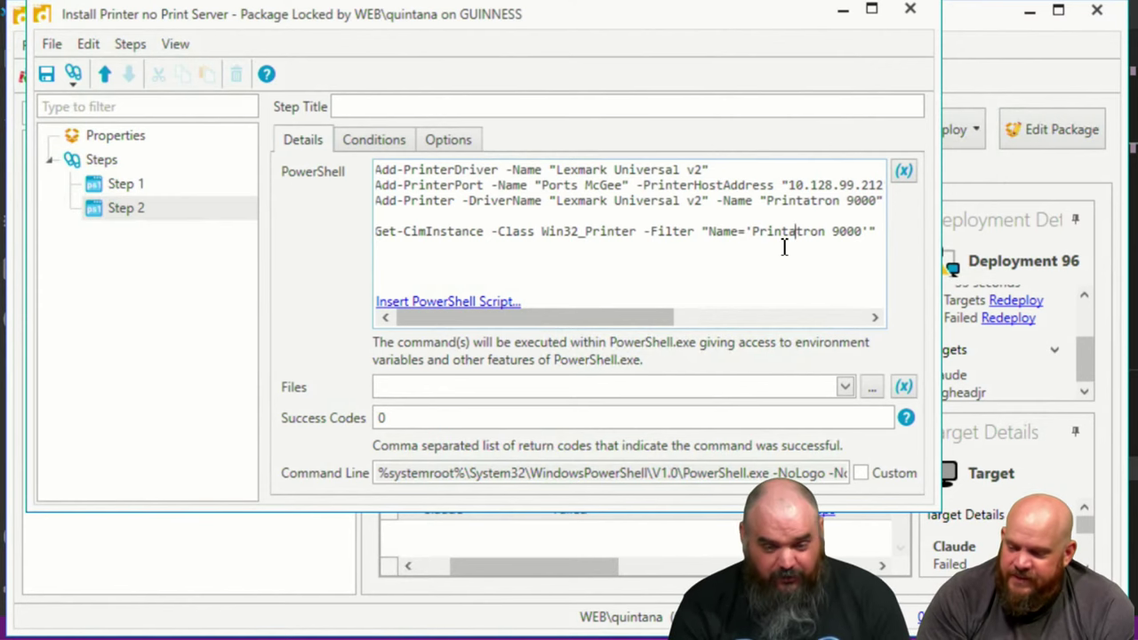
{"action": "left_click_drag", "start_coordinate": [637, 323], "coordinate": [594, 308]}
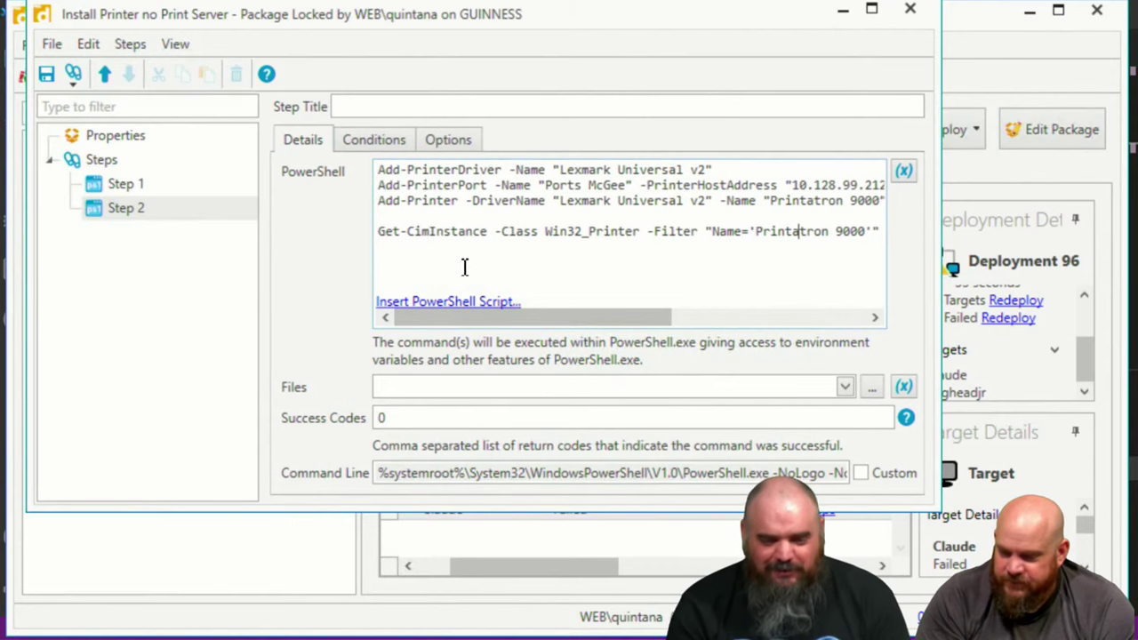
Check the Run As options of Step 1 and Step 2, and close the package with its changes saved
{"action": "left_click", "coordinate": [162, 185]}
{"action": "left_click", "coordinate": [445, 140]}
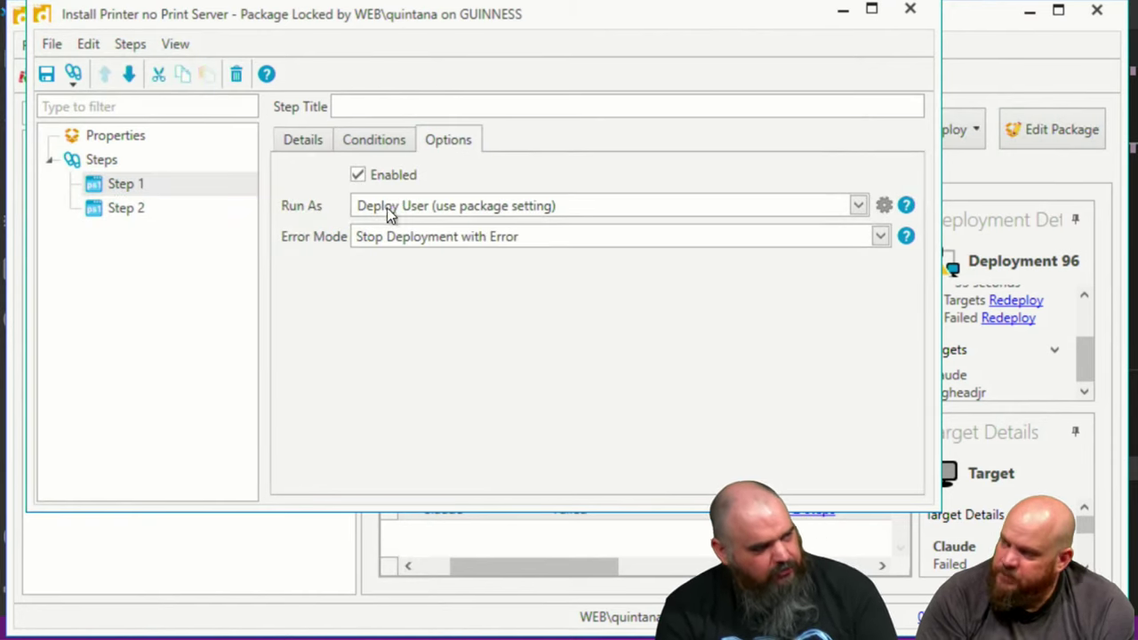
{"action": "left_click", "coordinate": [131, 212]}
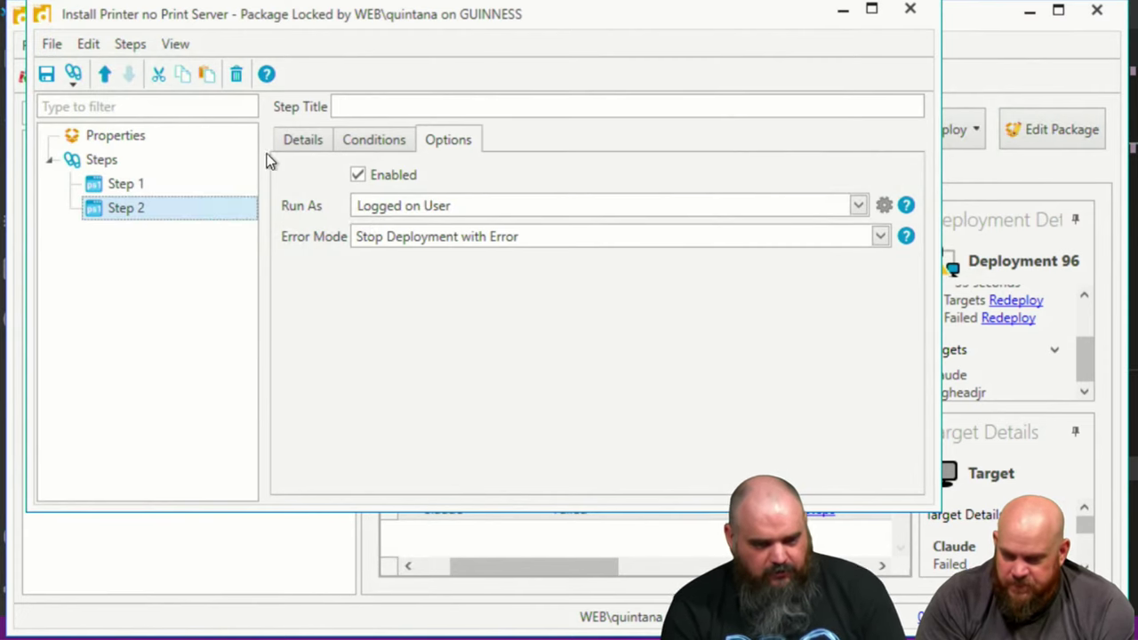
{"action": "left_click", "coordinate": [911, 11]}
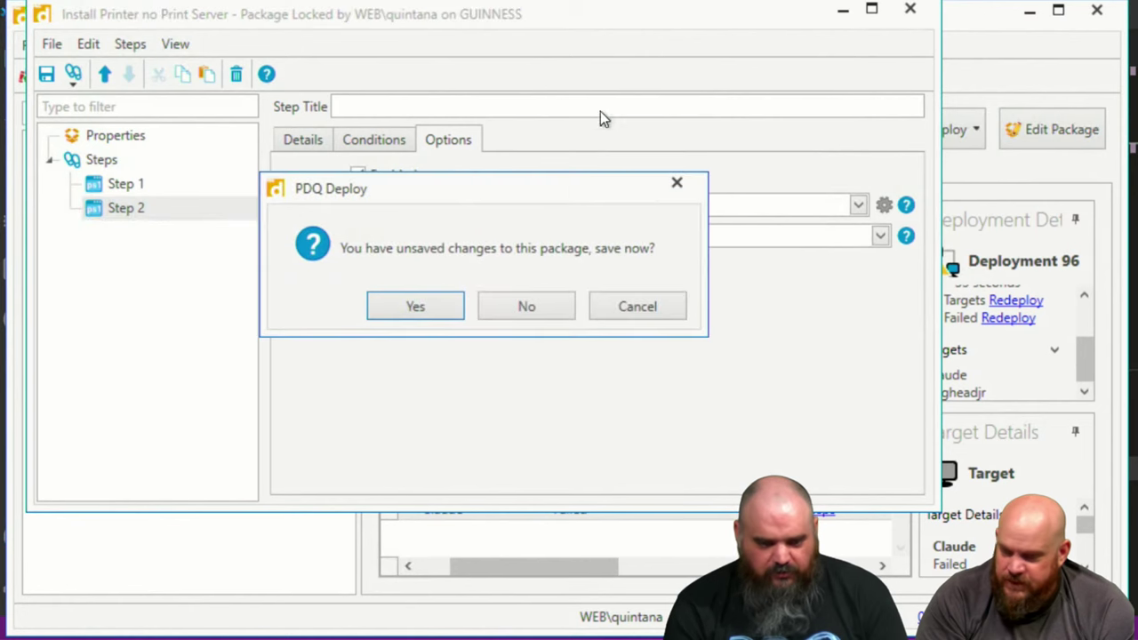
{"action": "left_click", "coordinate": [425, 300]}
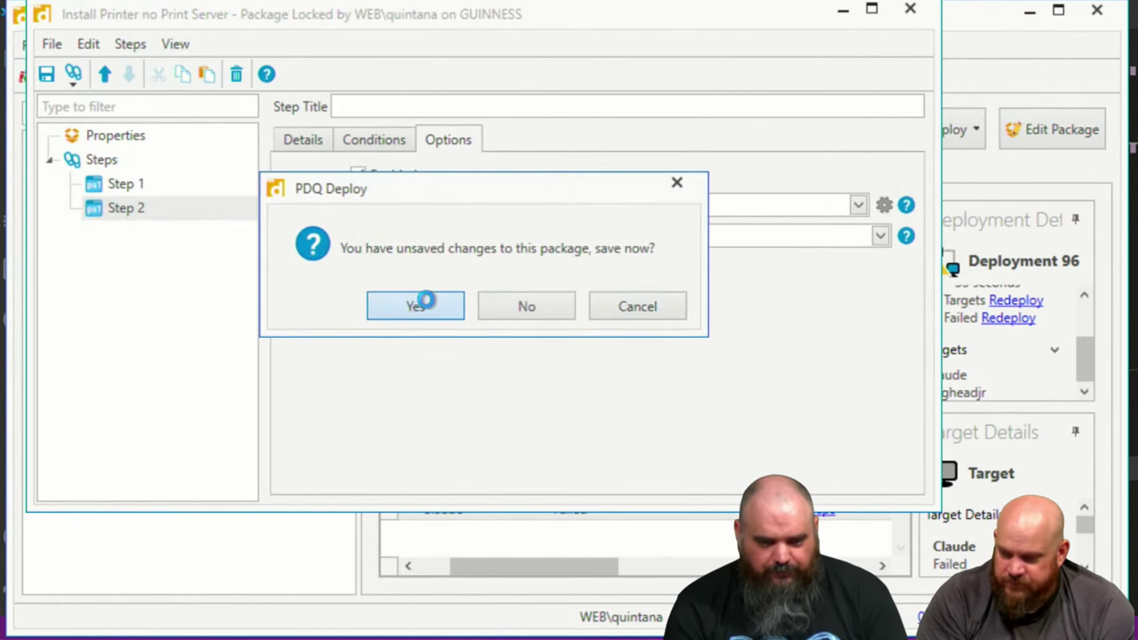
Deploy the Install Printer no Print Server package once to the computers claude and eggheadjr
{"action": "left_click", "coordinate": [79, 76]}
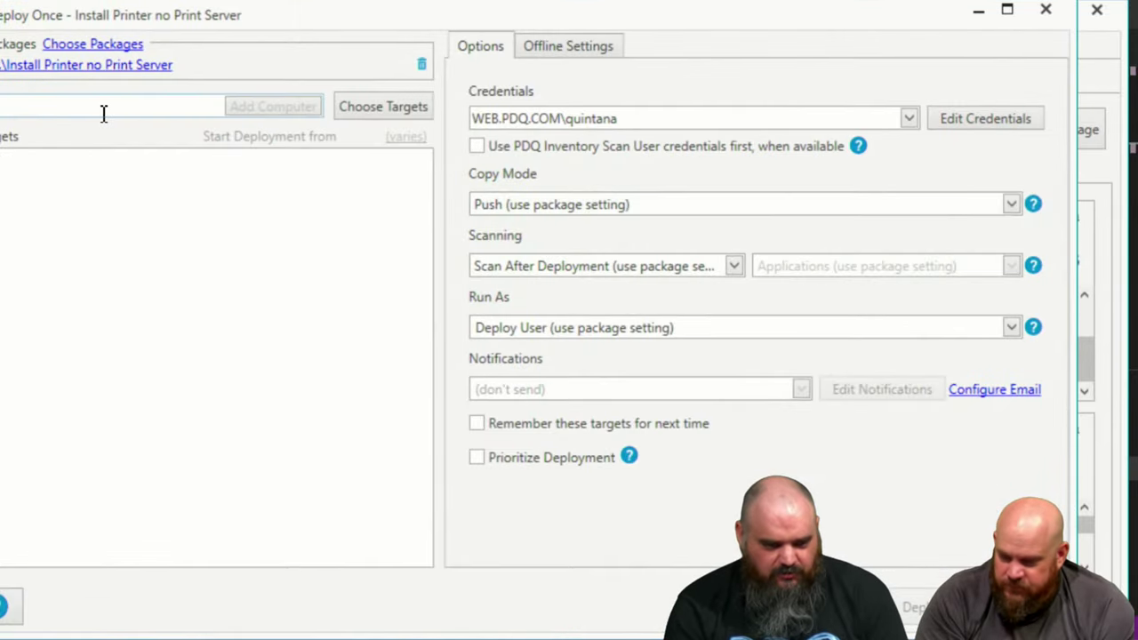
{"action": "type", "text": "de"}
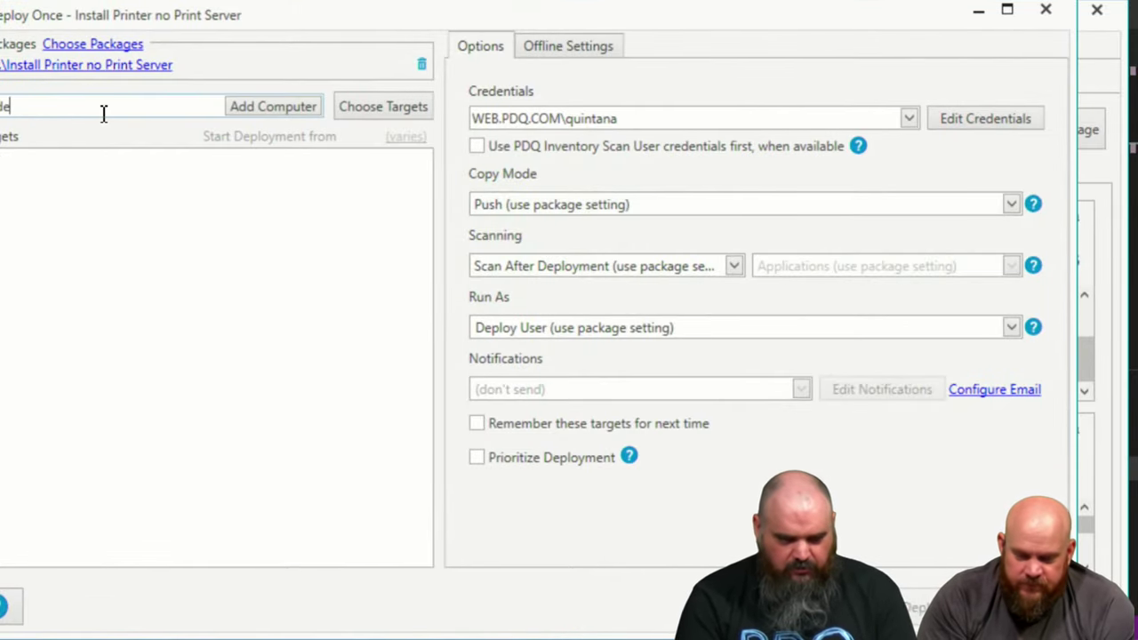
{"action": "key", "text": "Return"}
{"action": "type", "text": "eadj"}
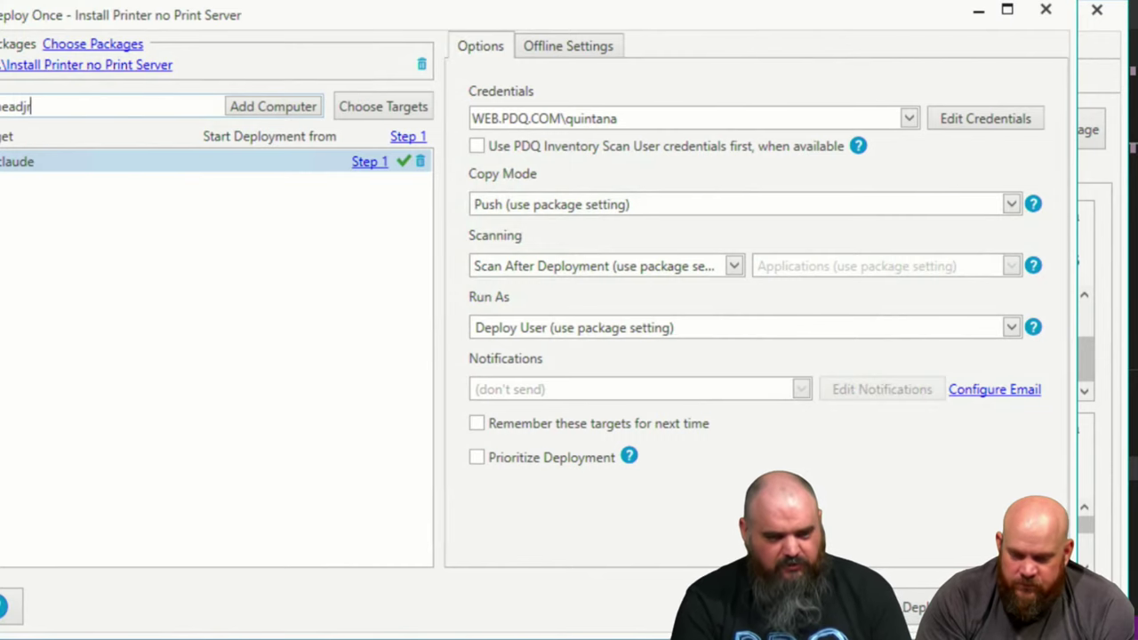
{"action": "type", "text": "r"}
{"action": "key", "text": "Return"}
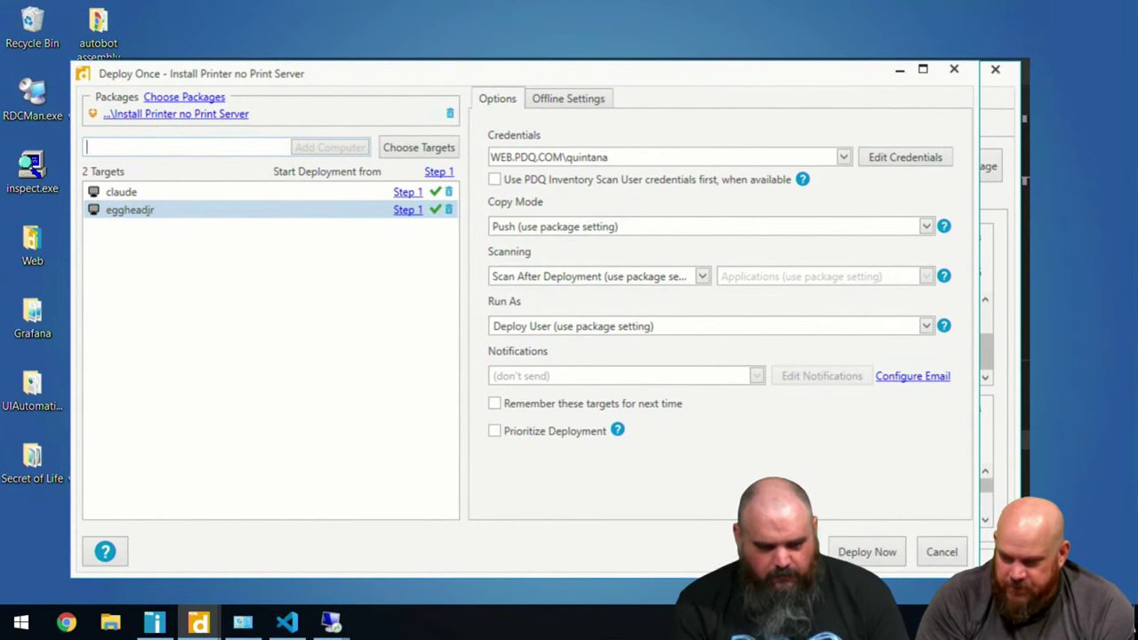
{"action": "left_click", "coordinate": [867, 552]}
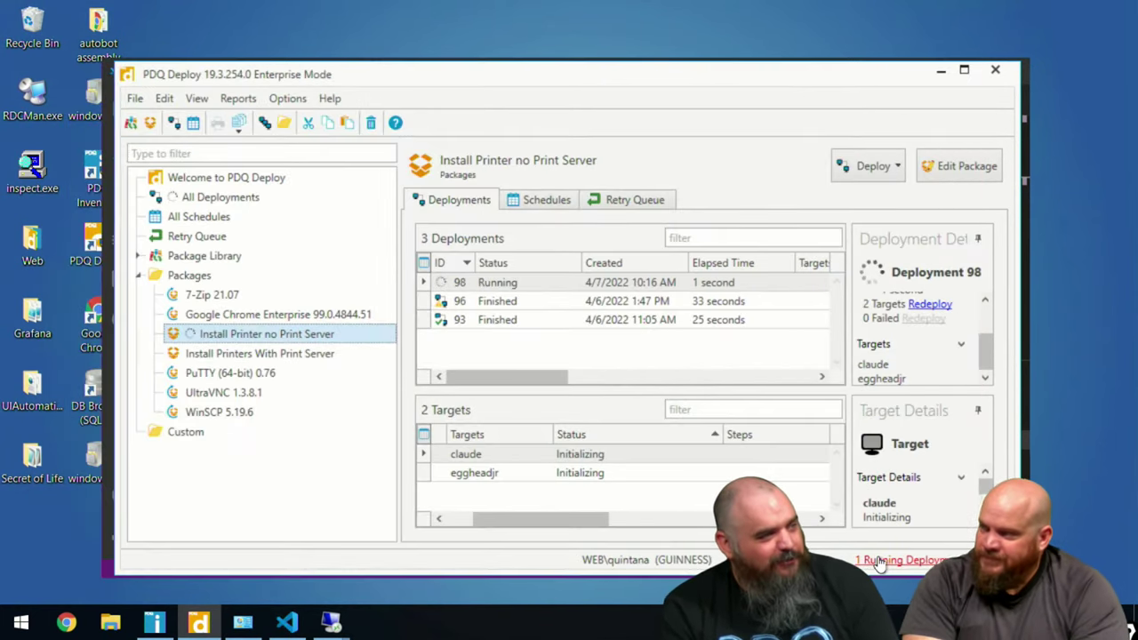
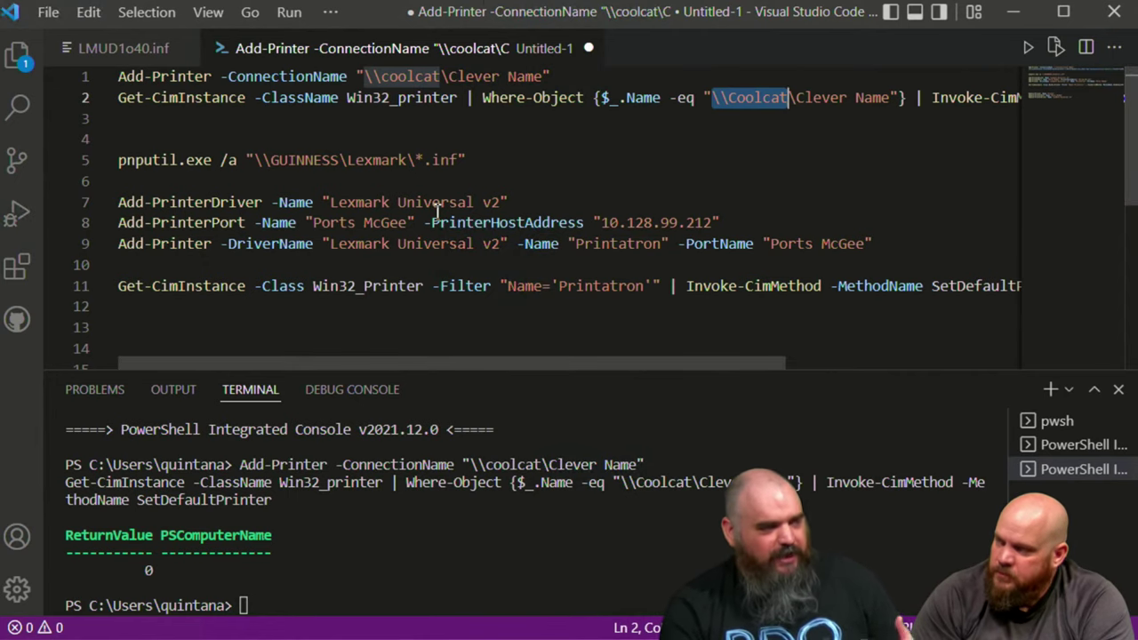
Examine the script's Remove-Printer, Remove-PrinterPort and Remove-PrinterDriver commands, including the syntax help for Remove-PrinterDriver
{"action": "scroll", "coordinate": [412, 202], "scroll_direction": "down", "scroll_amount": 5}
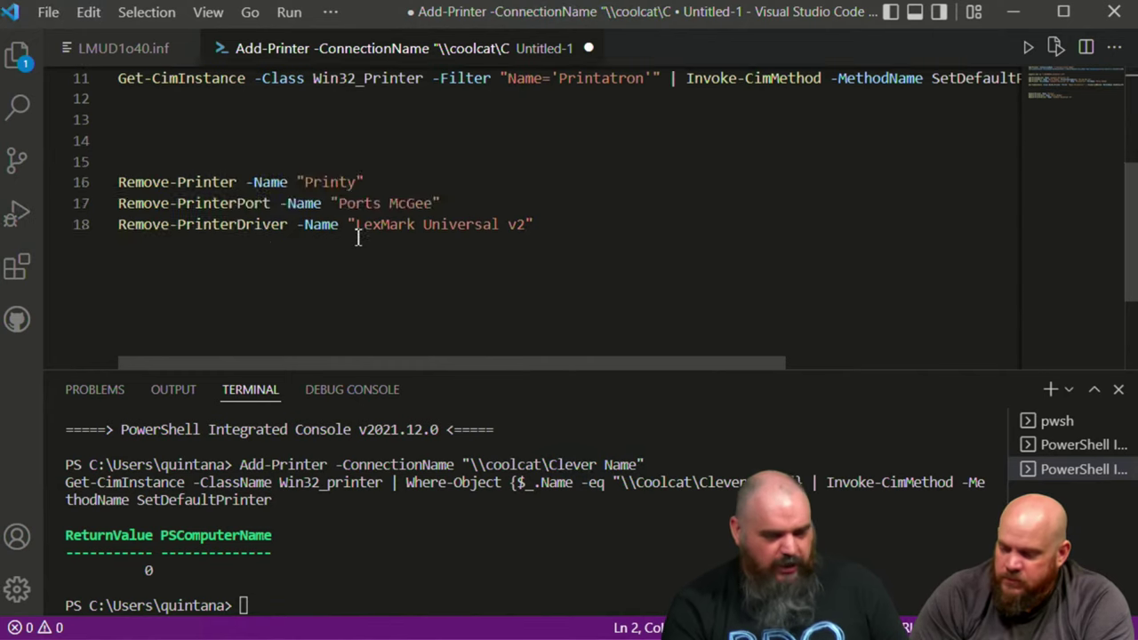
{"action": "scroll", "coordinate": [370, 229], "scroll_direction": "up", "scroll_amount": 2}
{"action": "scroll", "coordinate": [277, 171], "scroll_direction": "down", "scroll_amount": 1}
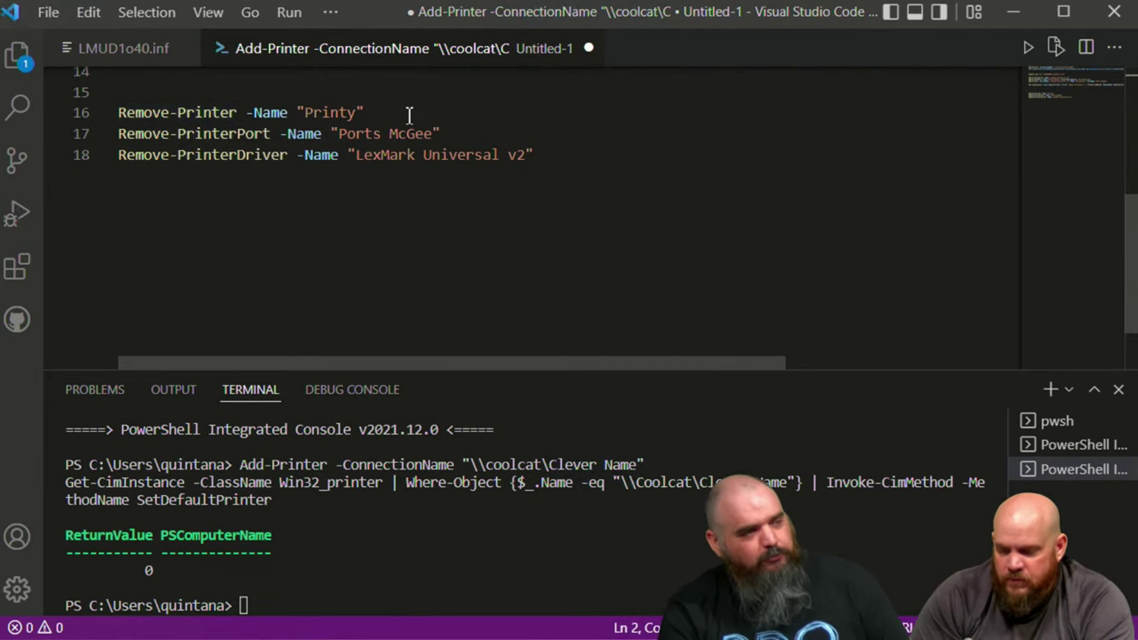
{"action": "mouse_move", "coordinate": [263, 145]}
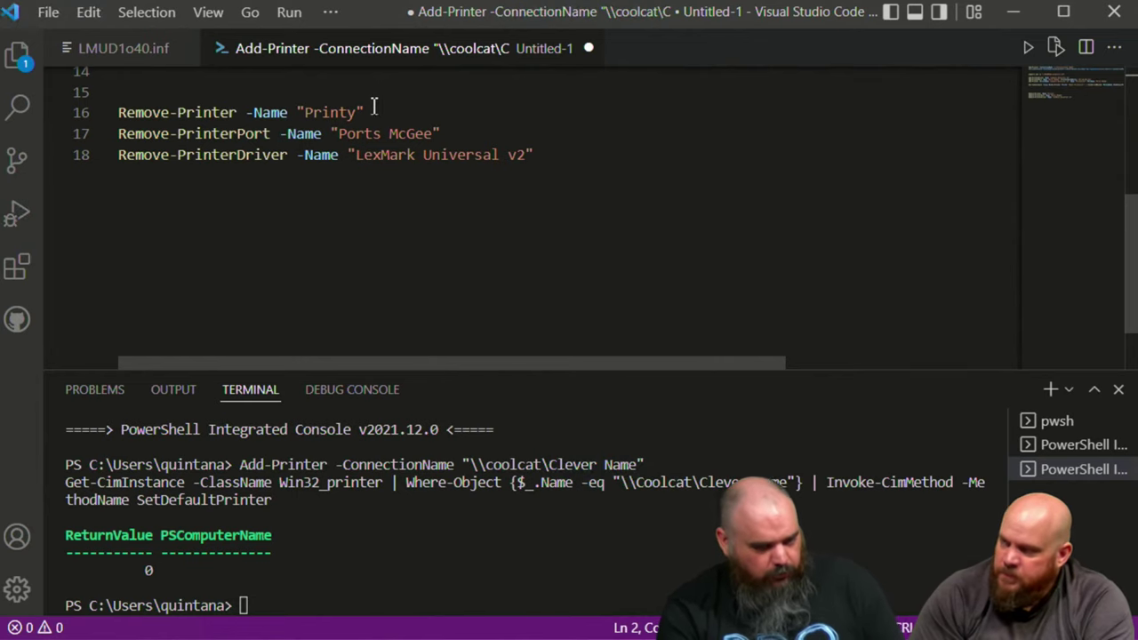
{"action": "left_click", "coordinate": [306, 112]}
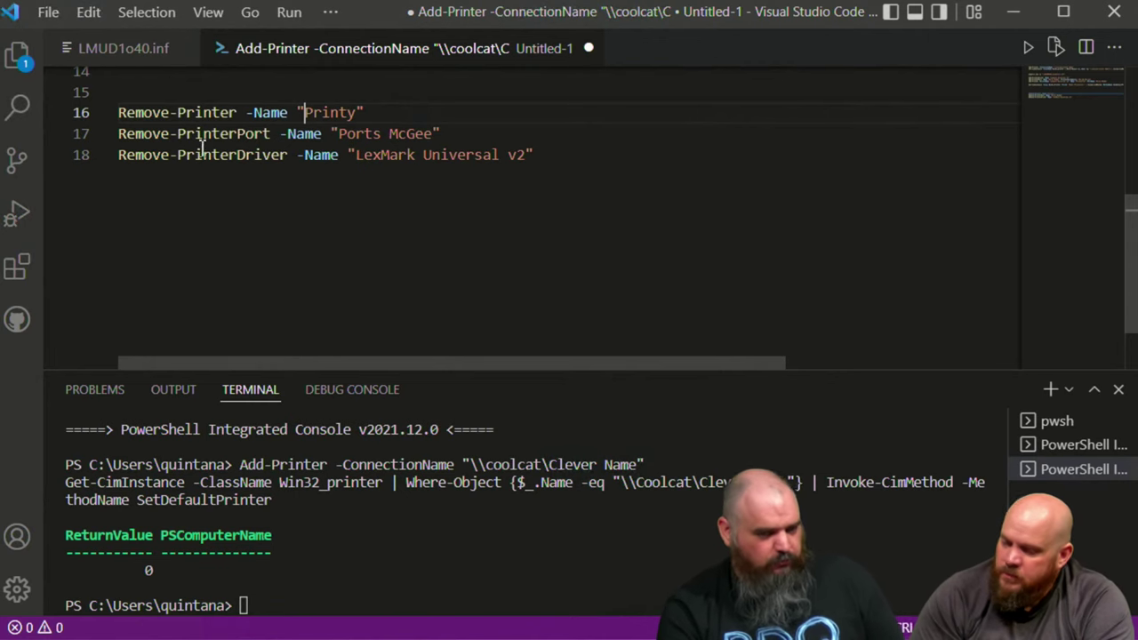
{"action": "mouse_move", "coordinate": [225, 155]}
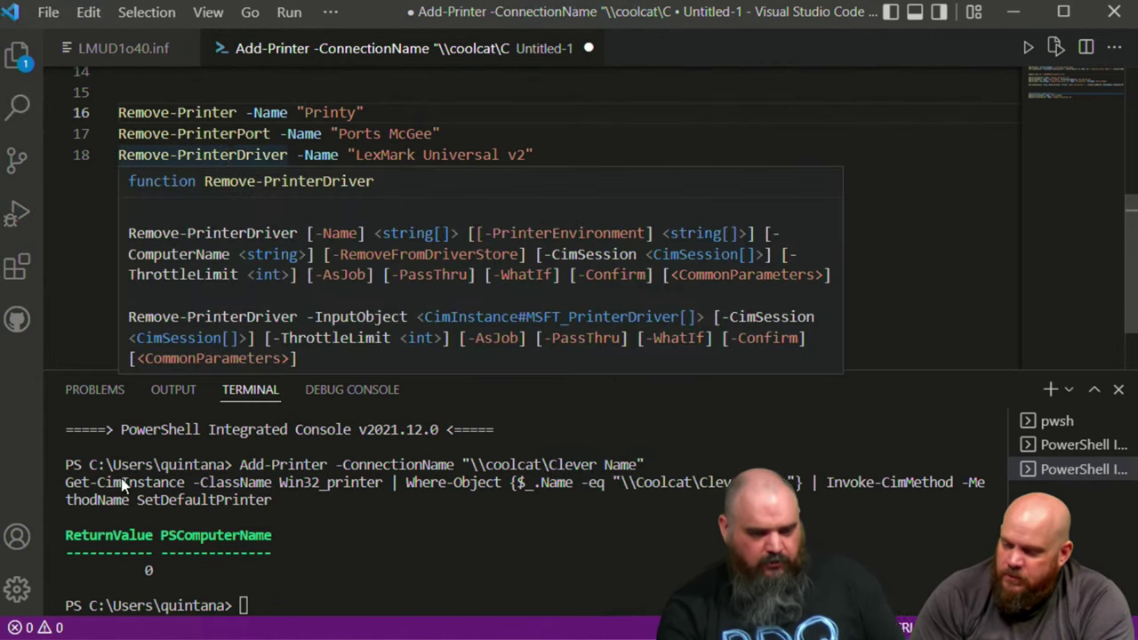
Switch to PDQ Deploy, read the Step 2 output log for claude in the latest deployment, and close the log and step details
{"action": "mouse_move", "coordinate": [111, 636]}
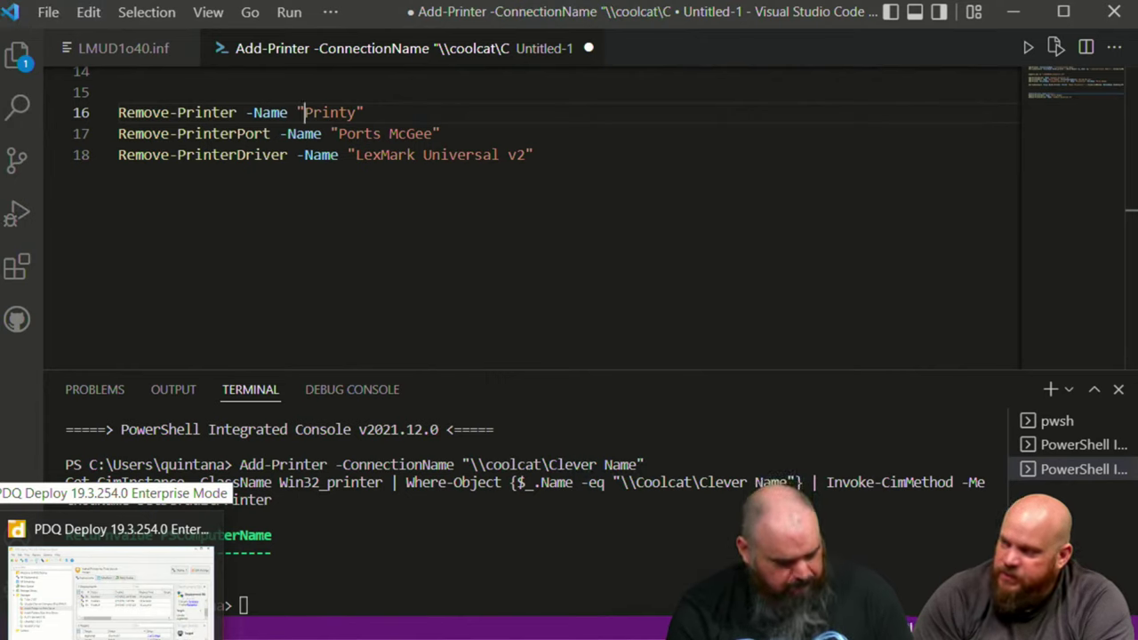
{"action": "left_click", "coordinate": [111, 592]}
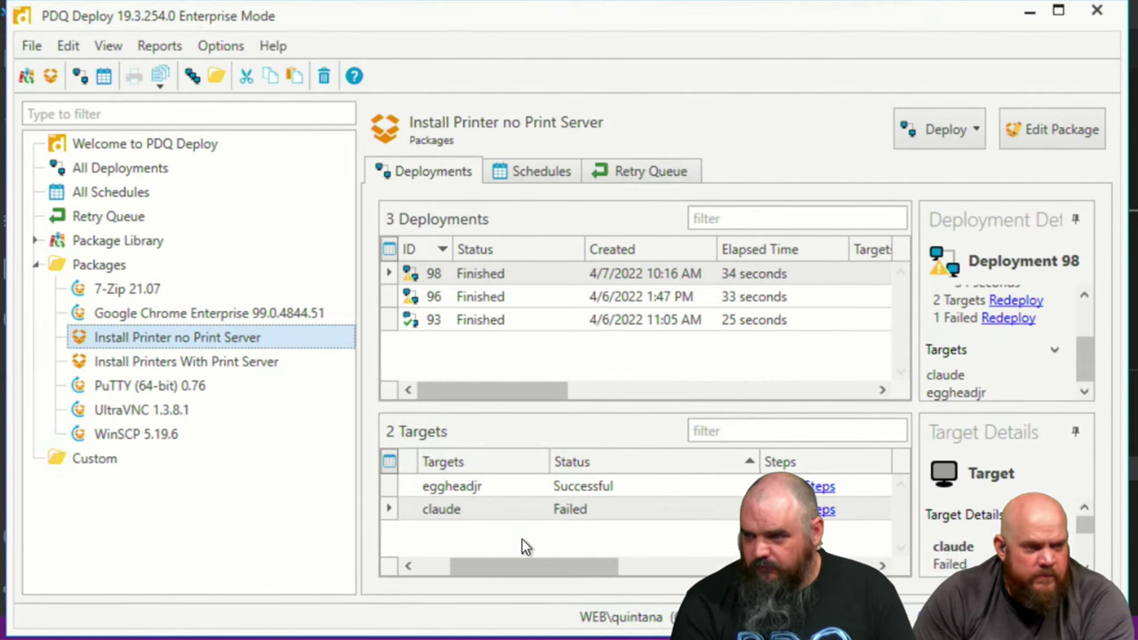
{"action": "left_click", "coordinate": [534, 509]}
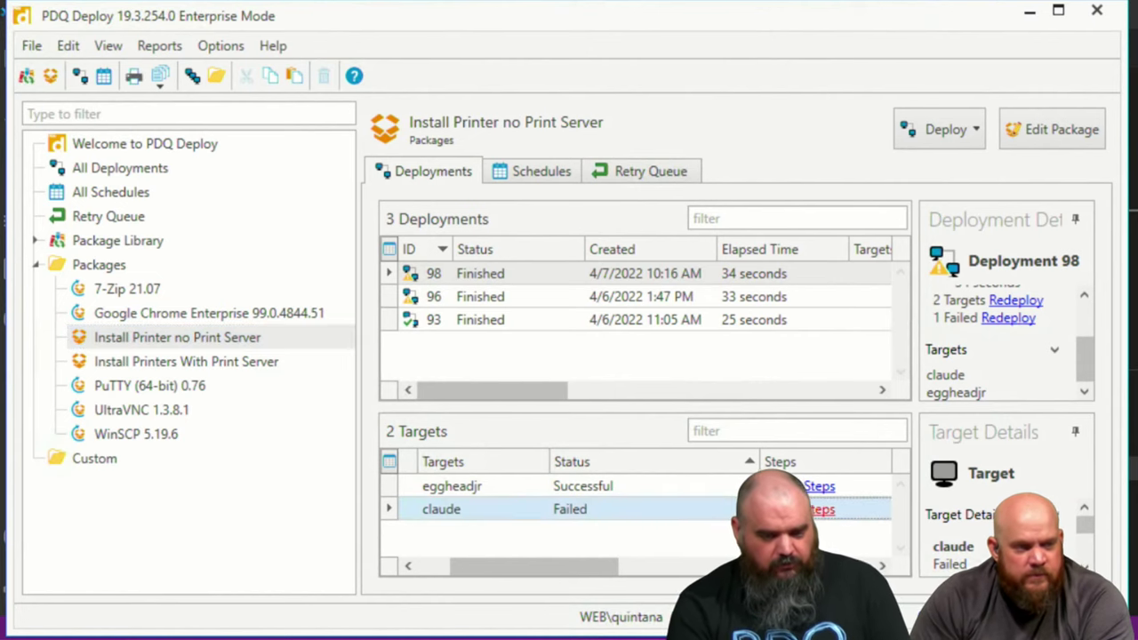
{"action": "left_click", "coordinate": [818, 510]}
{"action": "left_click", "coordinate": [378, 80]}
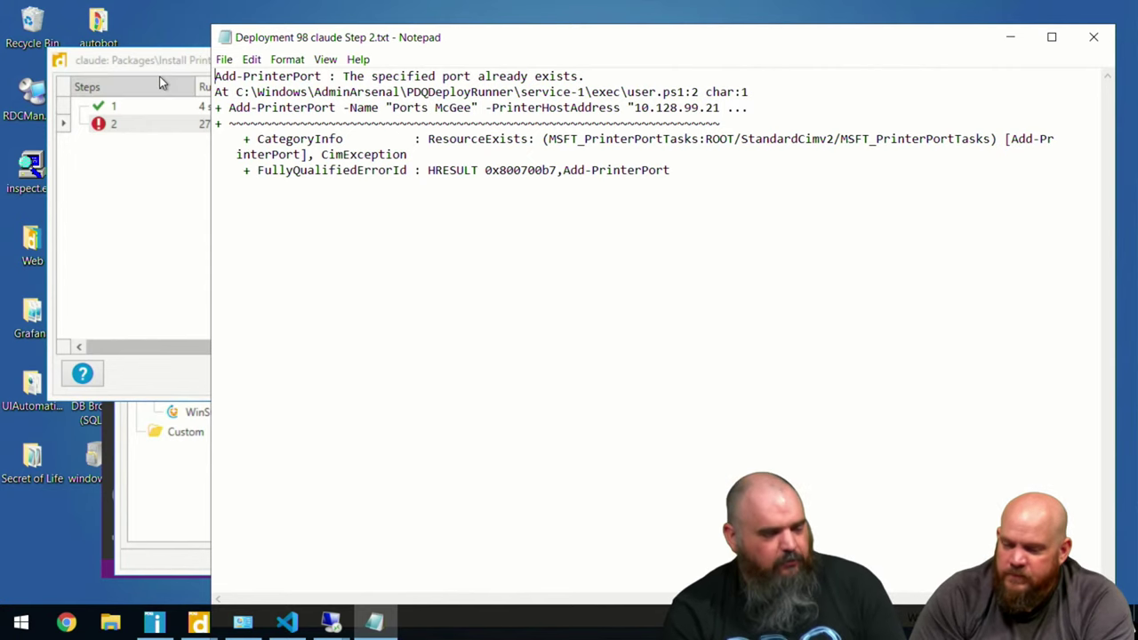
{"action": "left_click_drag", "start_coordinate": [414, 76], "coordinate": [445, 77]}
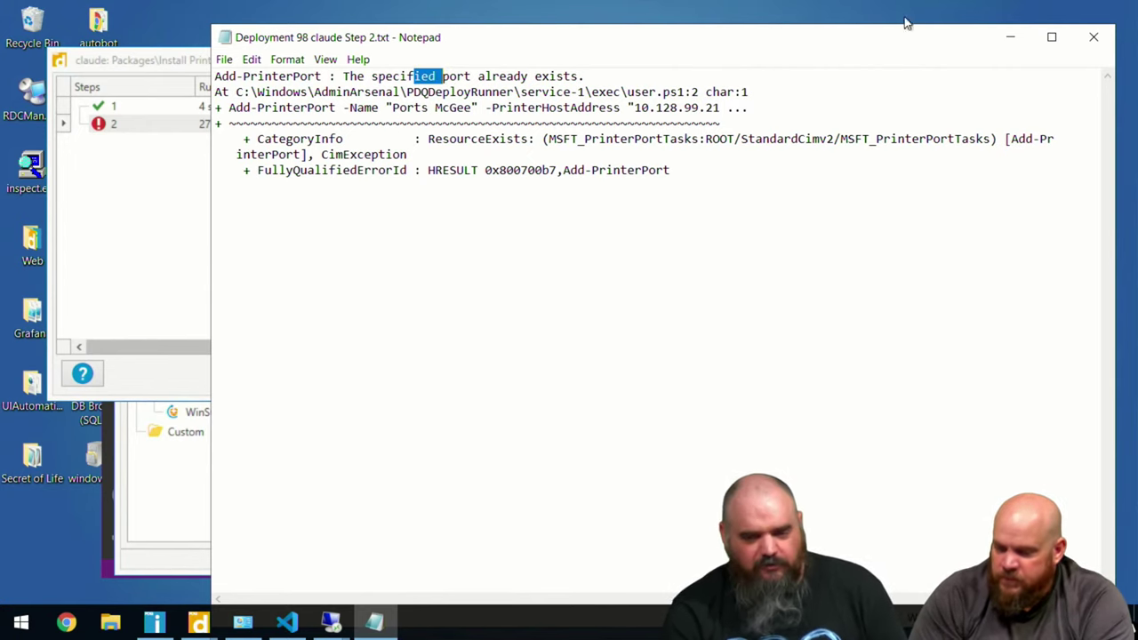
{"action": "left_click", "coordinate": [1096, 38]}
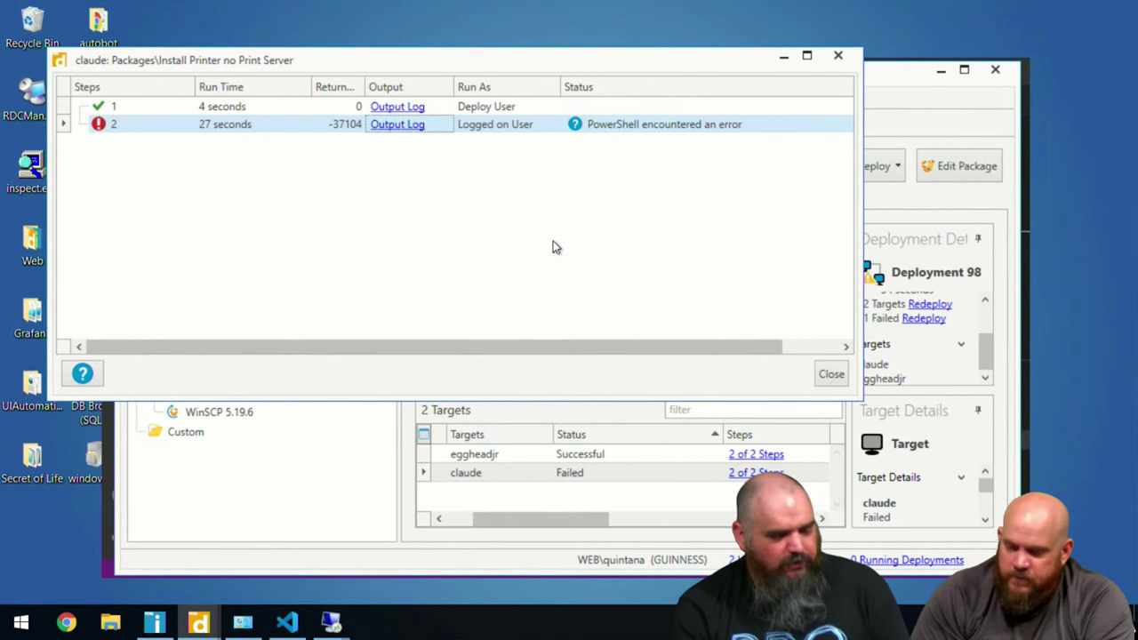
{"action": "left_click", "coordinate": [839, 57]}
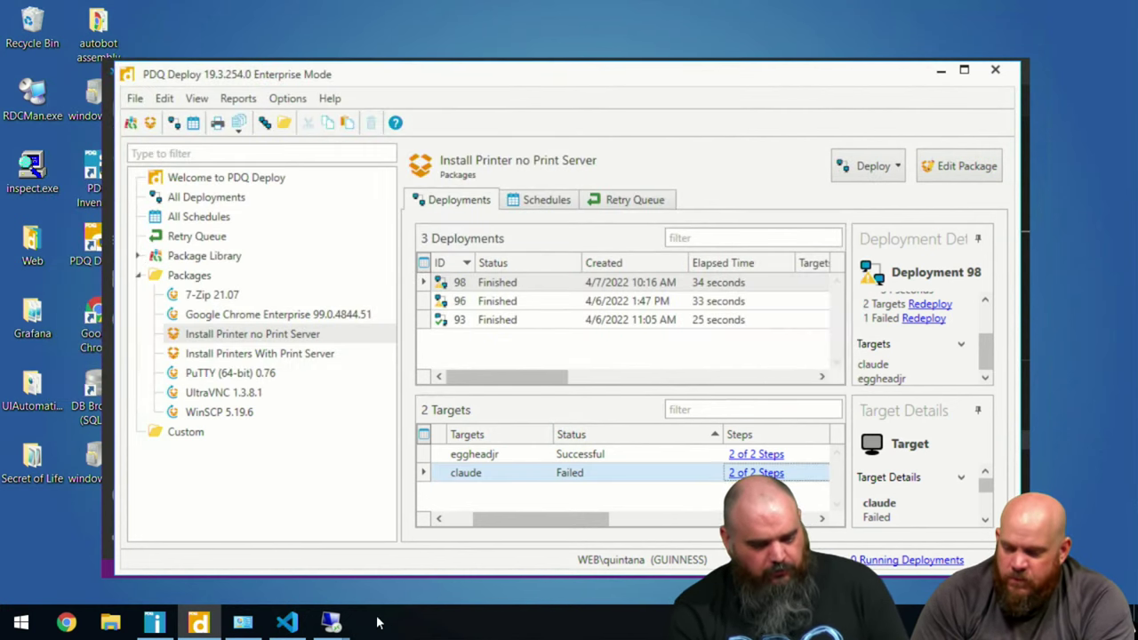
Check the claude remote session's Printers & scanners list for the Printatron 9000 printer and minimize the session
{"action": "mouse_move", "coordinate": [331, 622]}
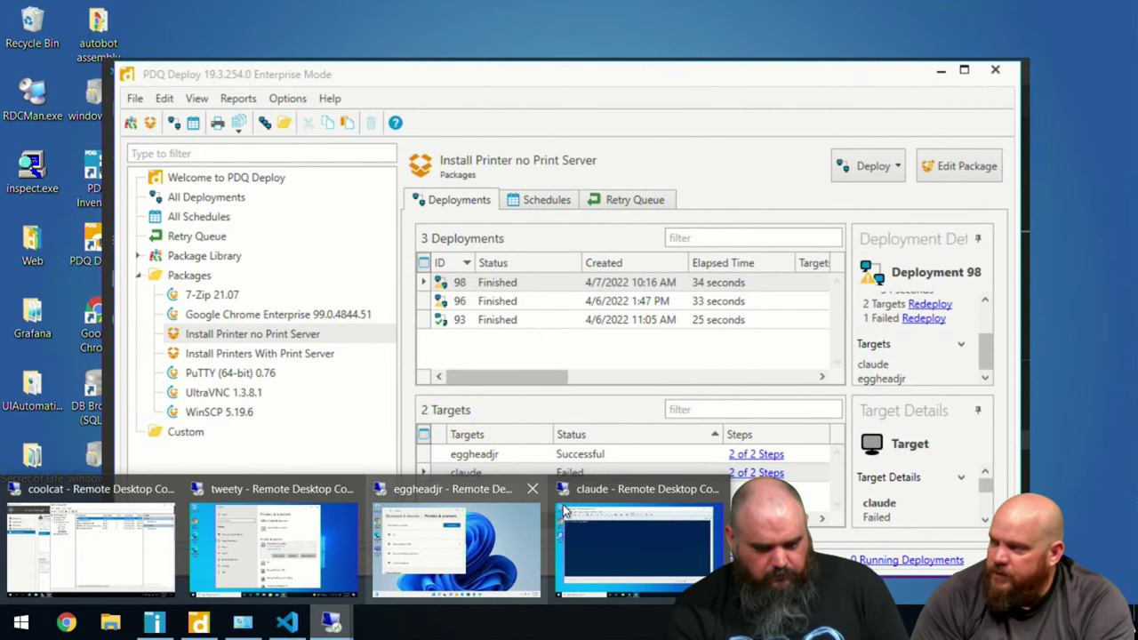
{"action": "left_click", "coordinate": [597, 495]}
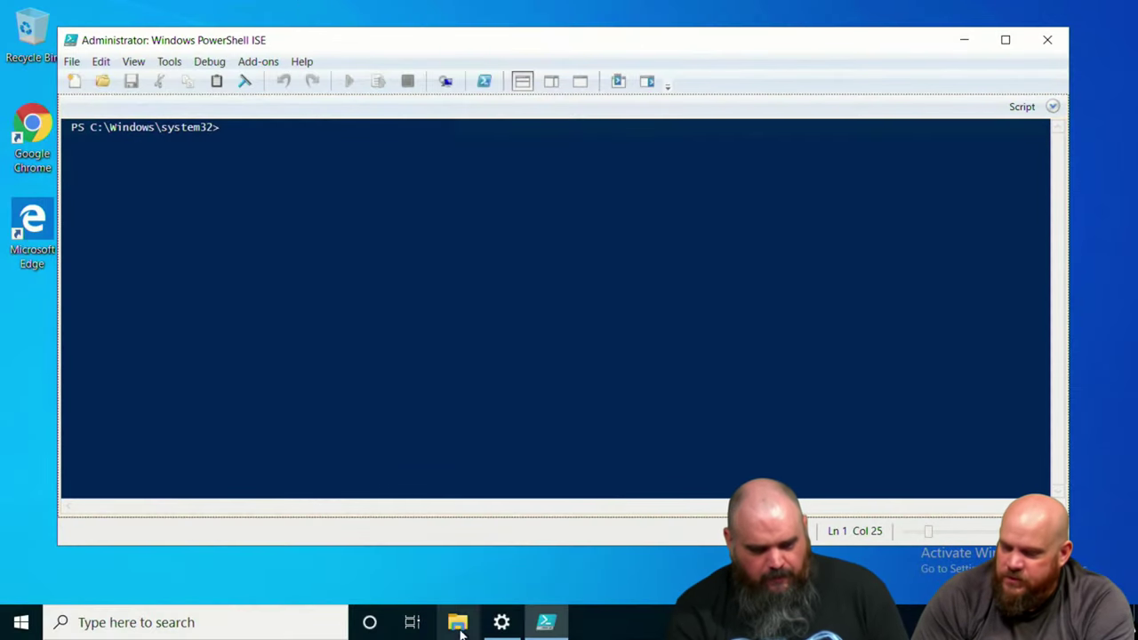
{"action": "left_click", "coordinate": [502, 623]}
{"action": "scroll", "coordinate": [168, 240], "scroll_direction": "up", "scroll_amount": 1}
{"action": "scroll", "coordinate": [218, 318], "scroll_direction": "up", "scroll_amount": 3}
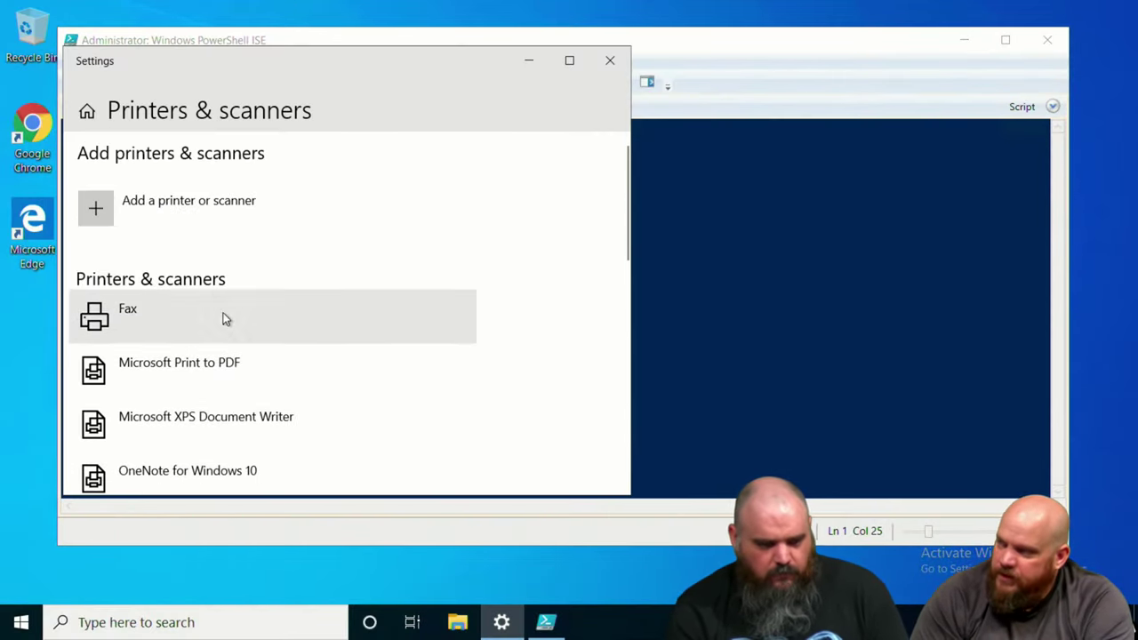
{"action": "scroll", "coordinate": [211, 318], "scroll_direction": "down", "scroll_amount": 3}
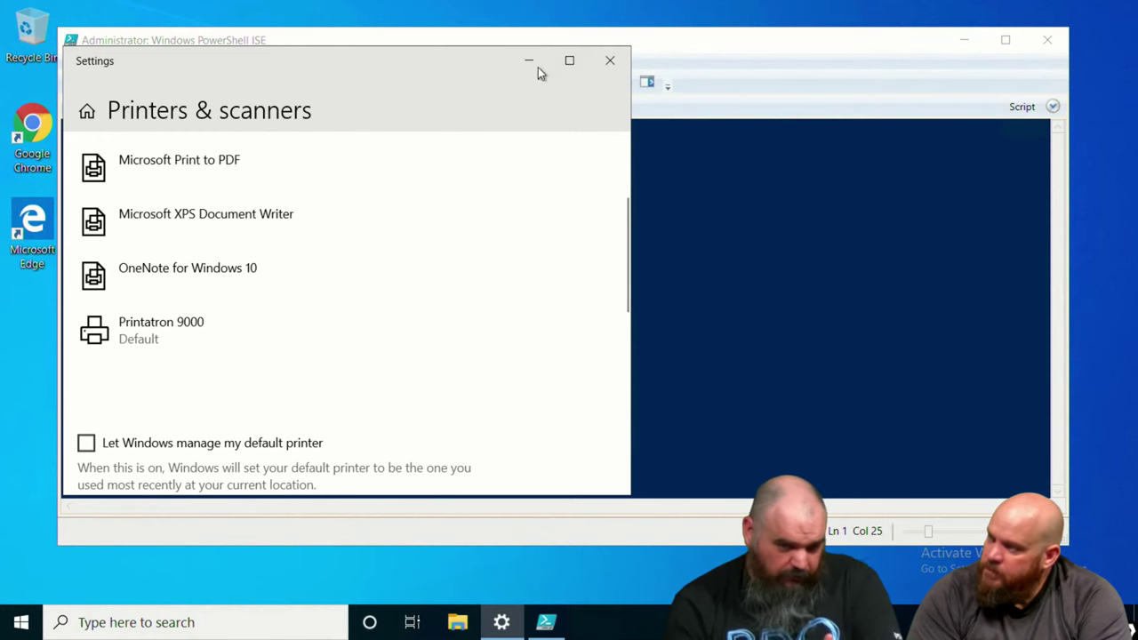
{"action": "left_click", "coordinate": [776, 14]}
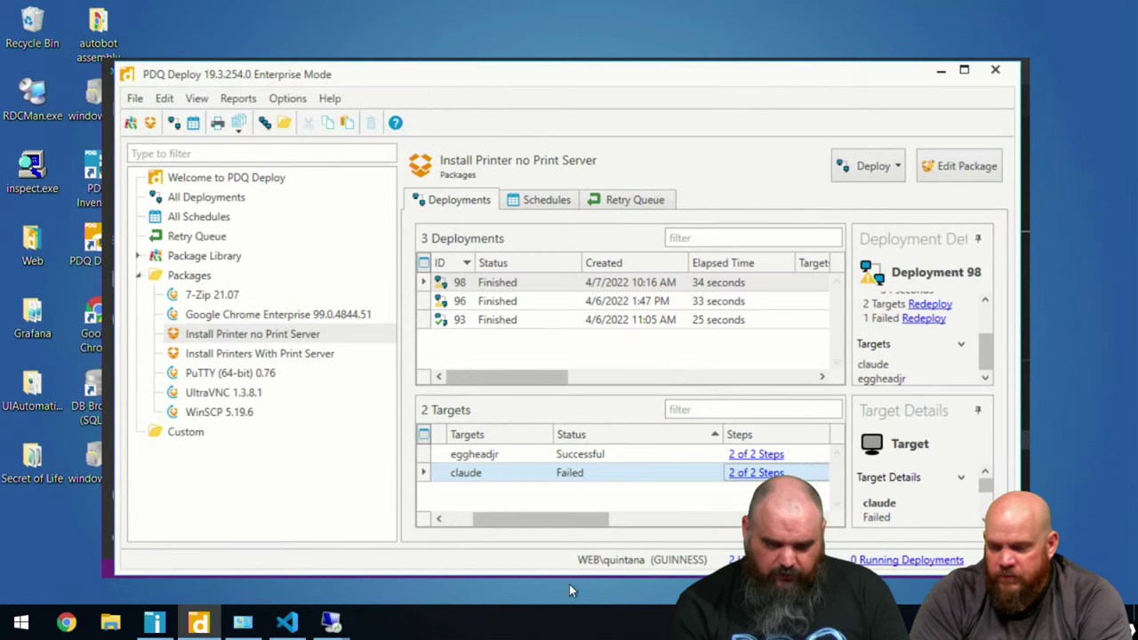
Check the eggheadjr remote session's Printers & scanners list for Printatron 9000, open that printer's page, and minimize the session
{"action": "mouse_move", "coordinate": [330, 620]}
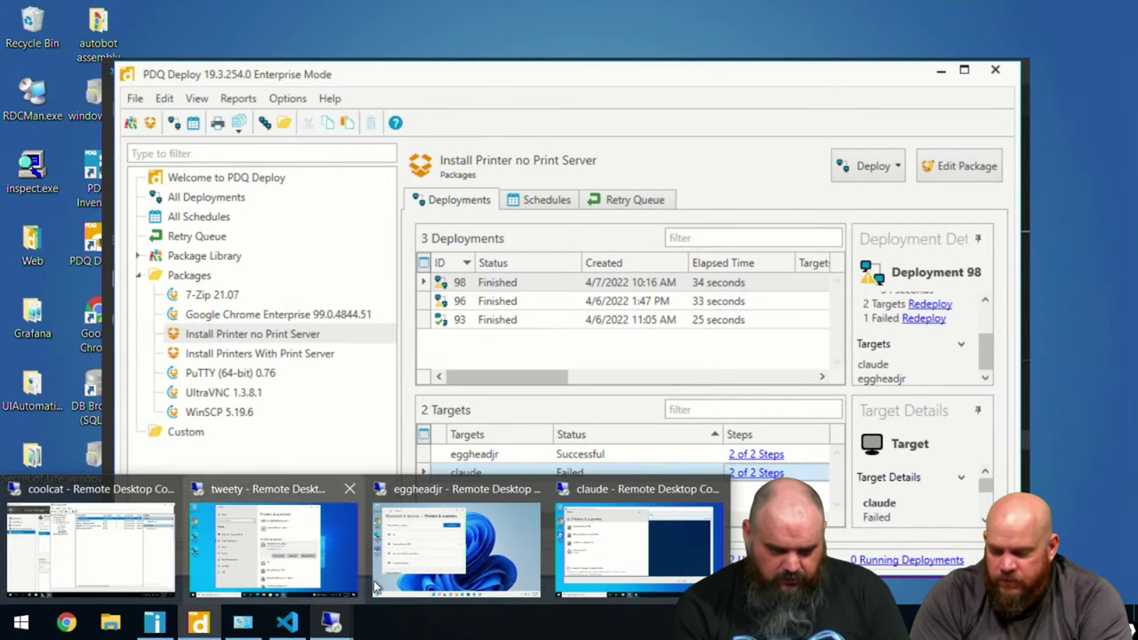
{"action": "left_click", "coordinate": [416, 501]}
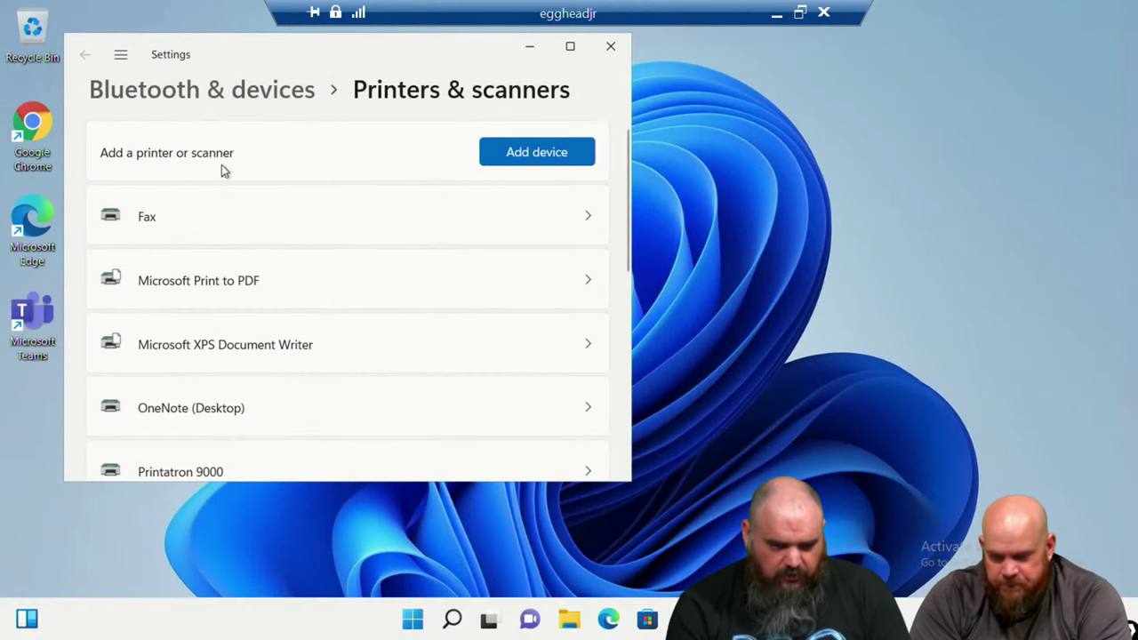
{"action": "scroll", "coordinate": [246, 286], "scroll_direction": "down", "scroll_amount": 3}
{"action": "left_click", "coordinate": [277, 318]}
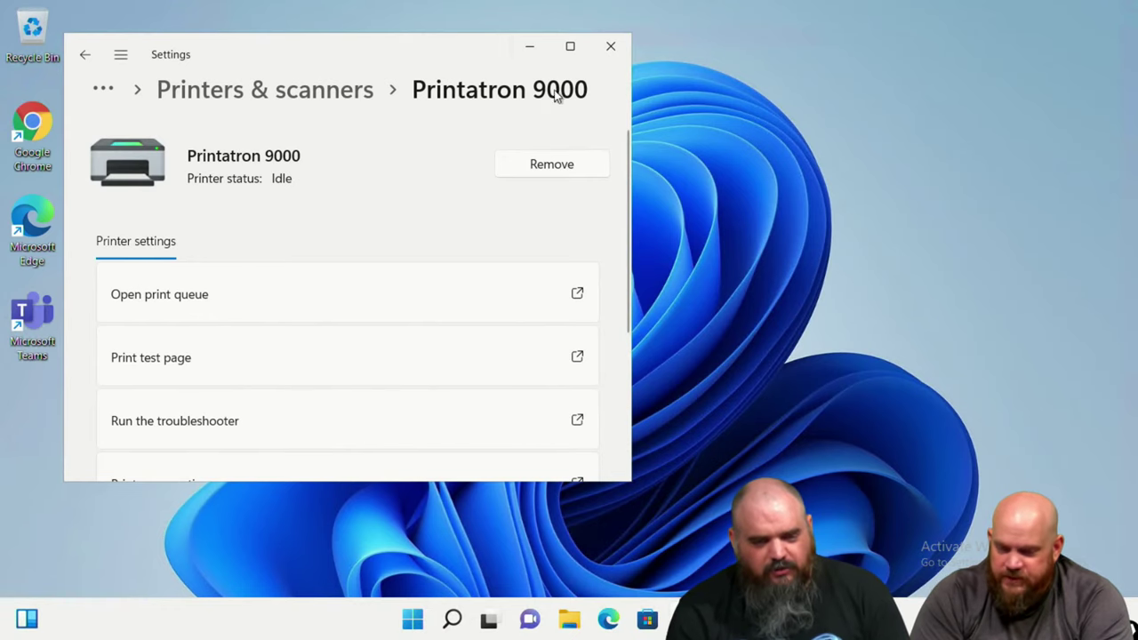
{"action": "mouse_move", "coordinate": [584, 6]}
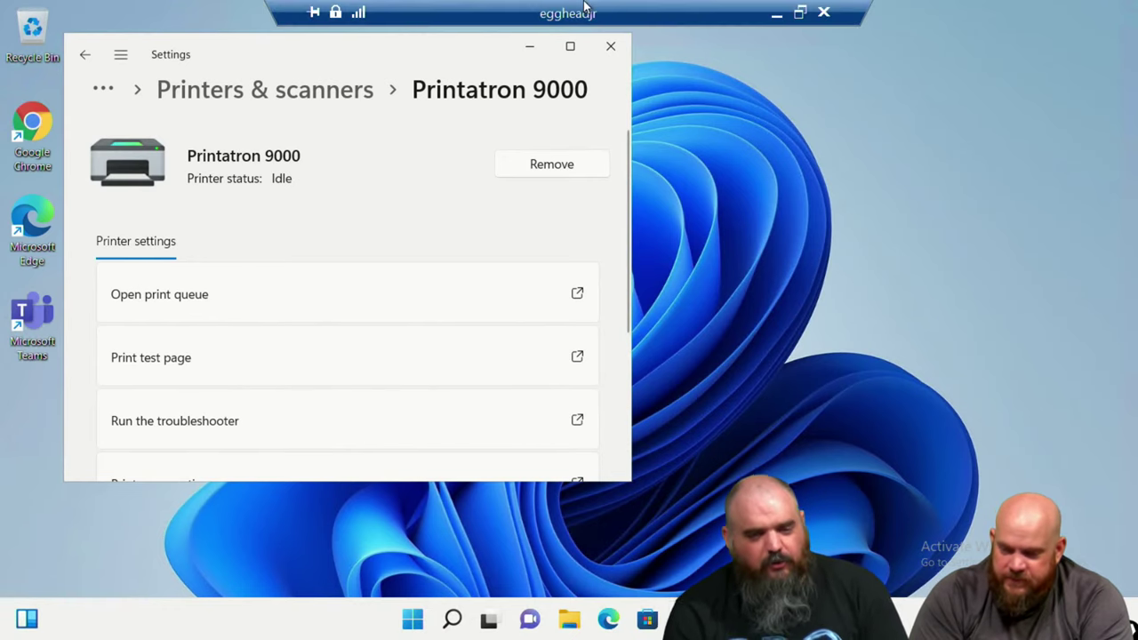
{"action": "left_click", "coordinate": [779, 13]}
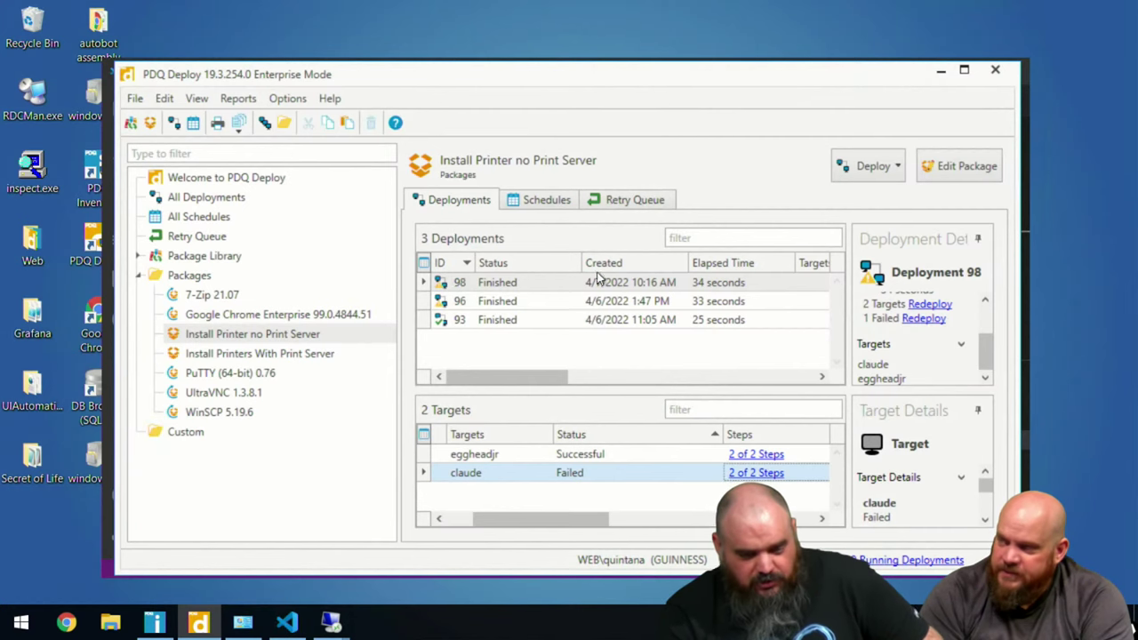
Create a new PDQ Deploy package outside the Packages folder and name it Remove Printer
{"action": "left_click", "coordinate": [232, 484]}
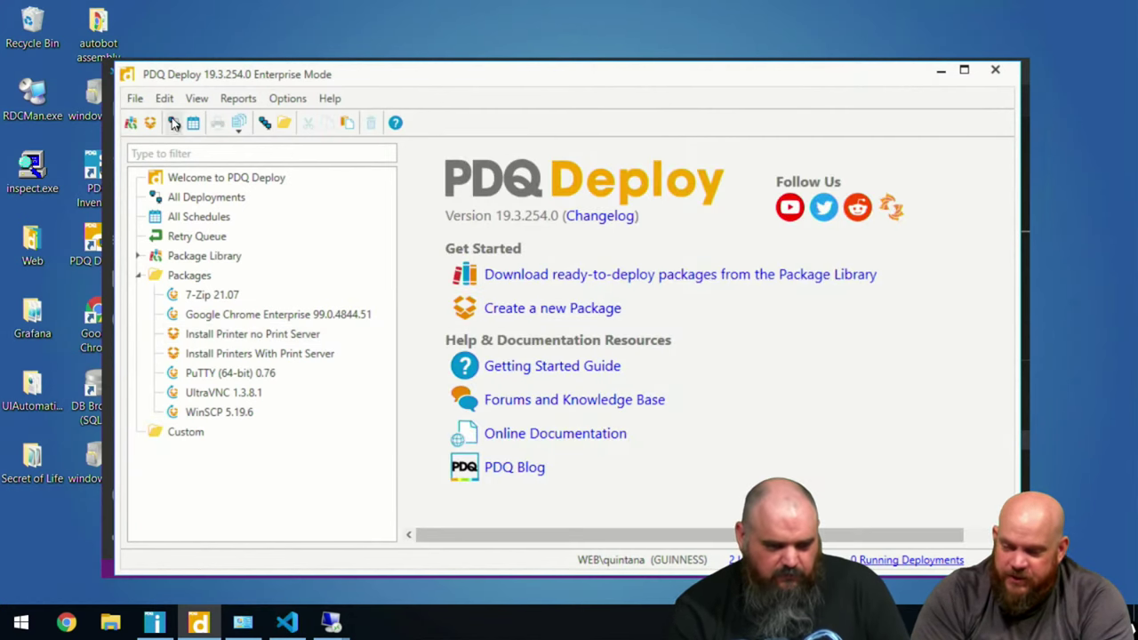
{"action": "left_click", "coordinate": [150, 123]}
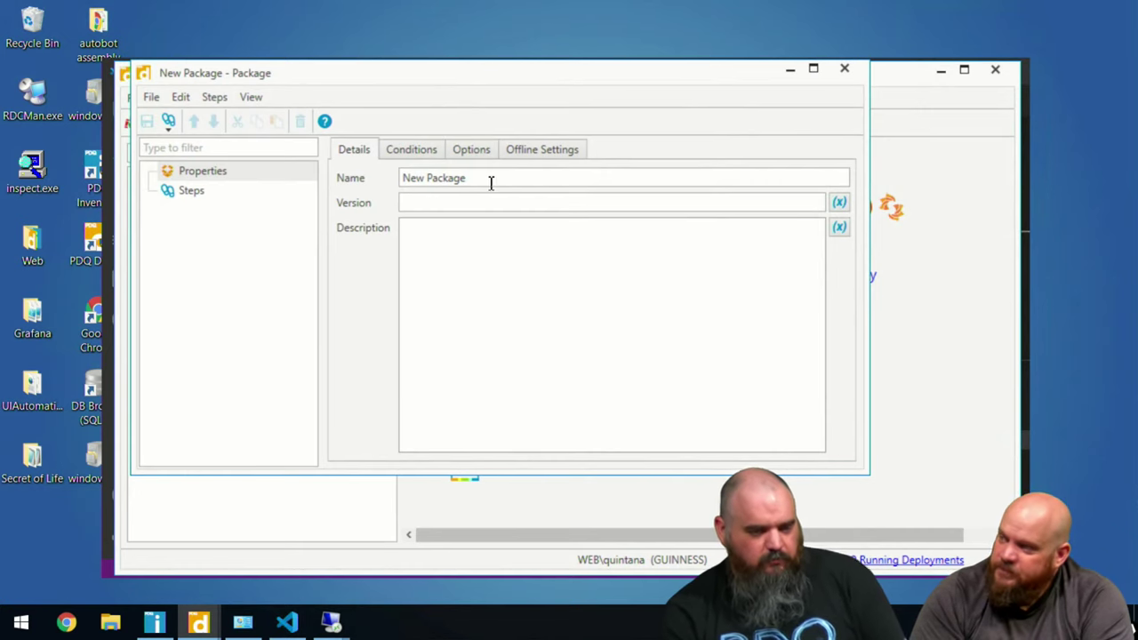
{"action": "left_click_drag", "start_coordinate": [492, 181], "coordinate": [325, 148]}
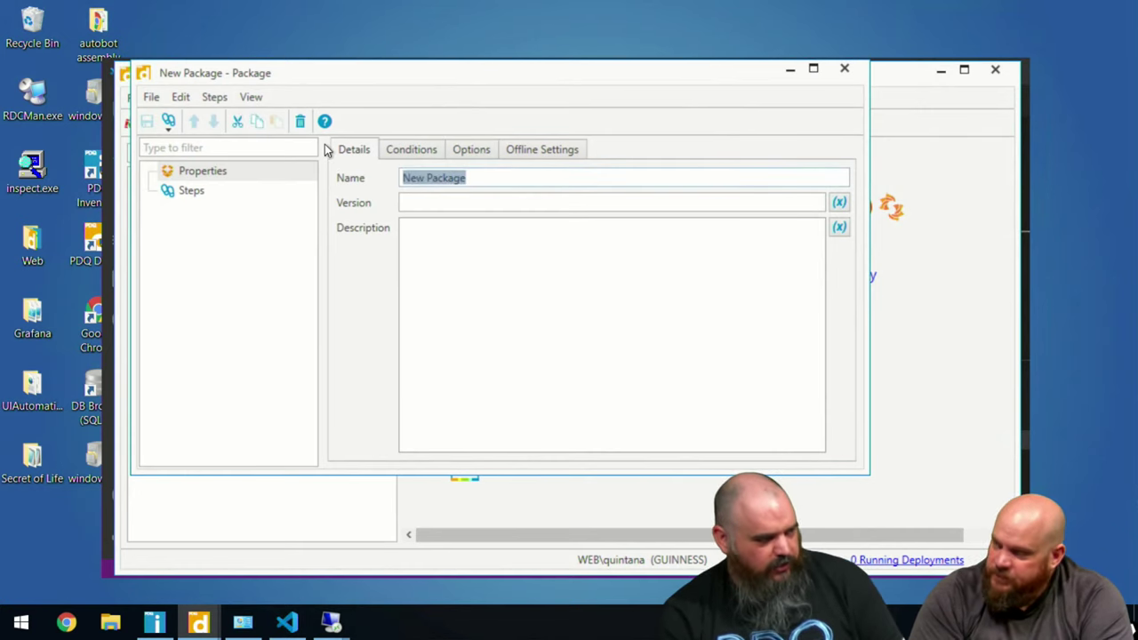
{"action": "type", "text": "Remo"}
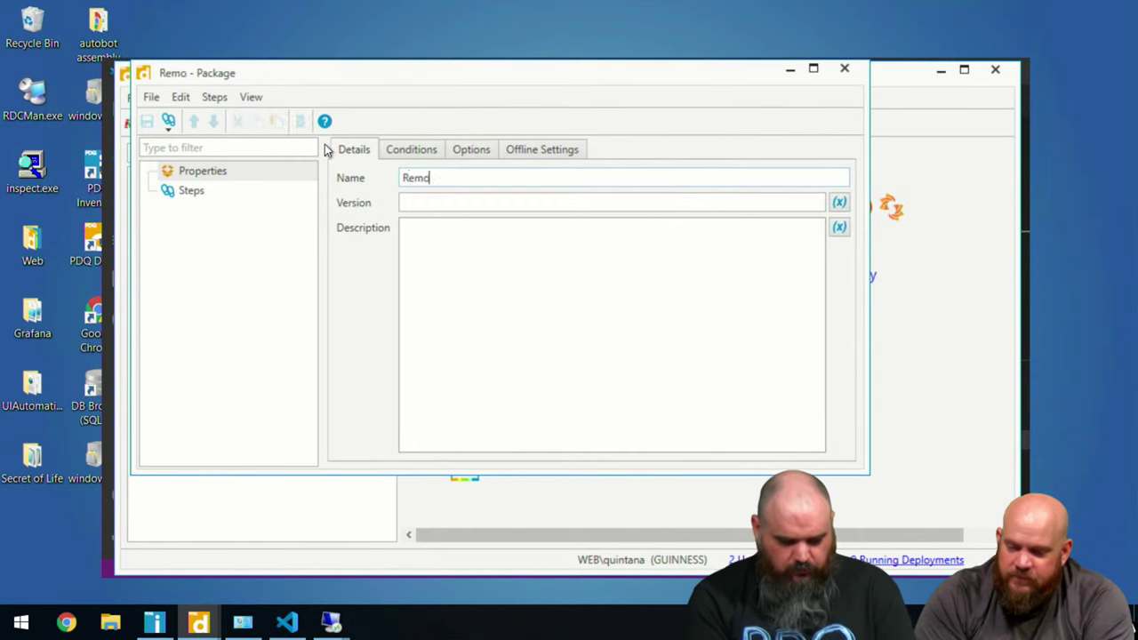
{"action": "type", "text": "ve Printer"}
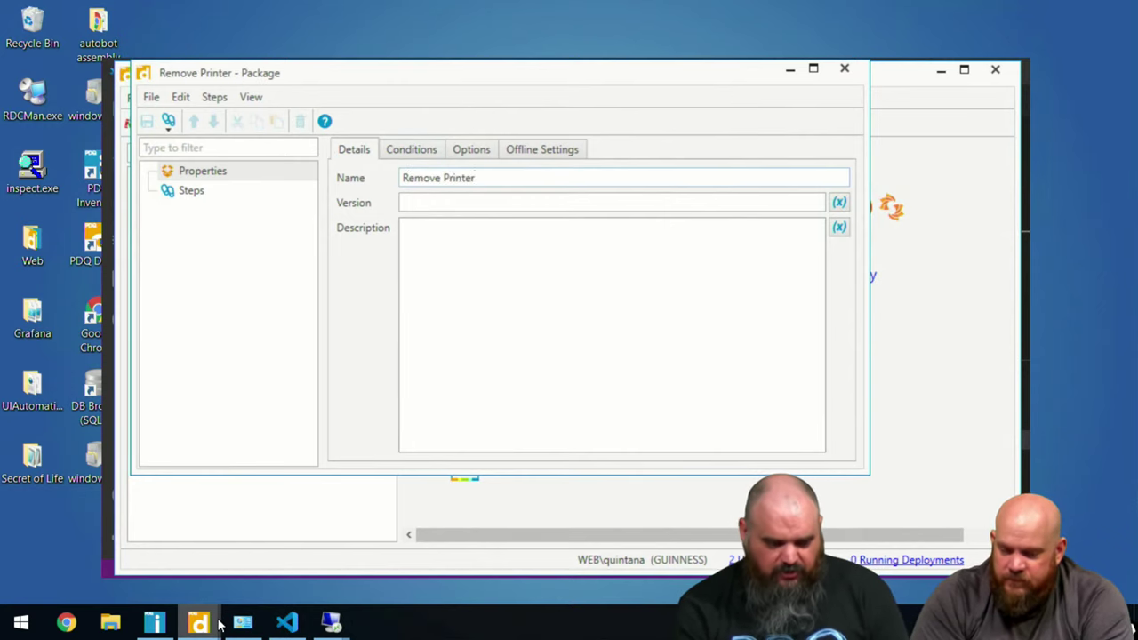
Switch to Visual Studio Code, set the Remove-Printer name to "Printatron 9000", and copy the three Remove commands on lines 16 to 18
{"action": "left_click", "coordinate": [286, 613]}
{"action": "left_click", "coordinate": [400, 153]}
{"action": "key", "text": "BackSpace"}
{"action": "key", "text": "BackSpace"}
{"action": "type", "text": "ta"}
{"action": "type", "text": "tron 900"}
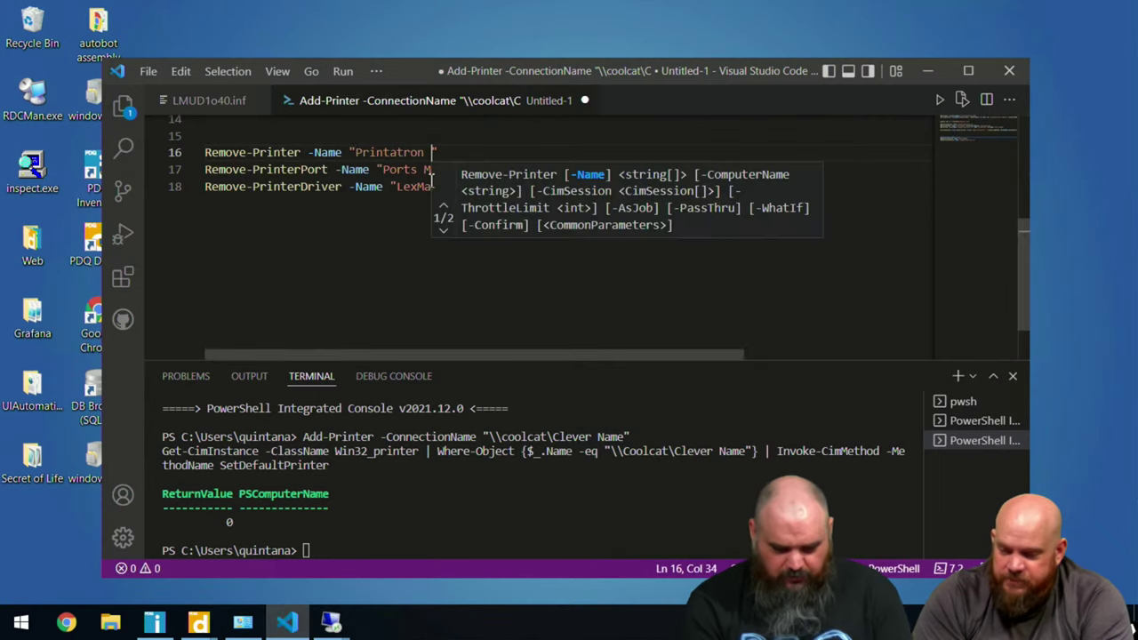
{"action": "type", "text": "0"}
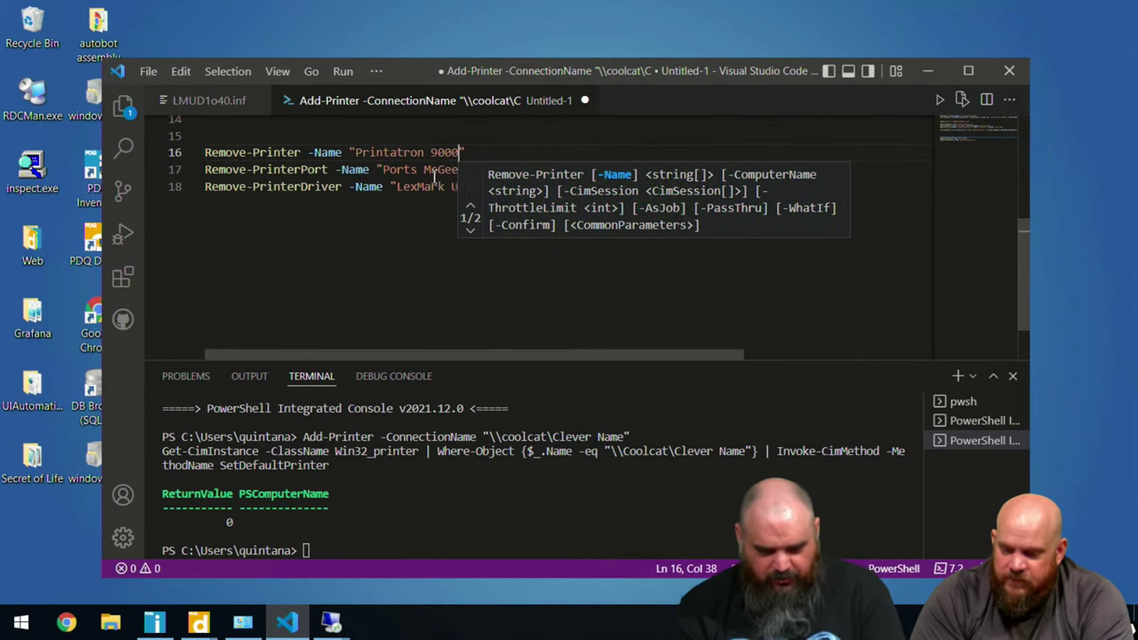
{"action": "left_click_drag", "start_coordinate": [541, 186], "coordinate": [373, 241]}
{"action": "left_click_drag", "start_coordinate": [590, 200], "coordinate": [178, 156]}
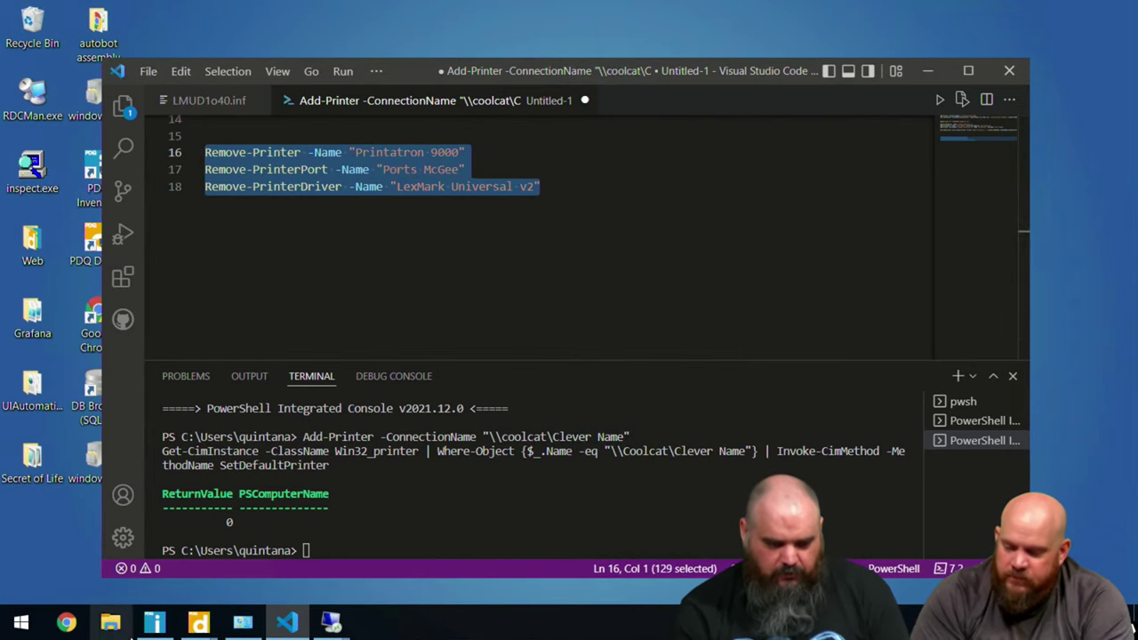
Return to the Remove Printer package and add a PowerShell step containing the copied Remove-Printer, Remove-PrinterPort and Remove-PrinterDriver commands
{"action": "mouse_move", "coordinate": [199, 622]}
{"action": "left_click", "coordinate": [223, 573]}
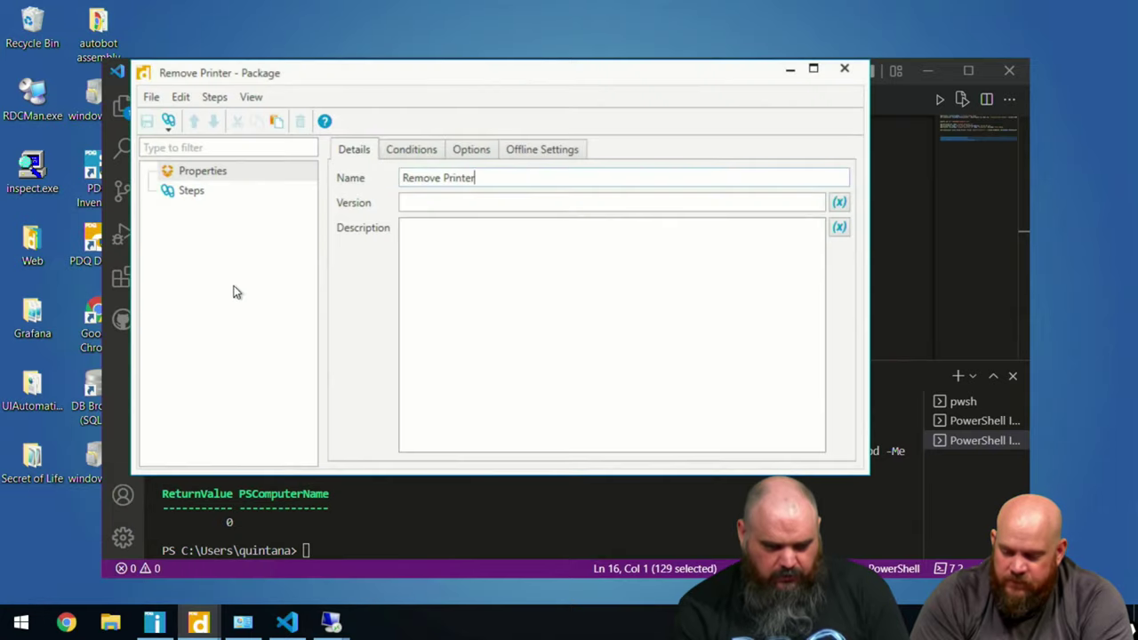
{"action": "left_click", "coordinate": [189, 192]}
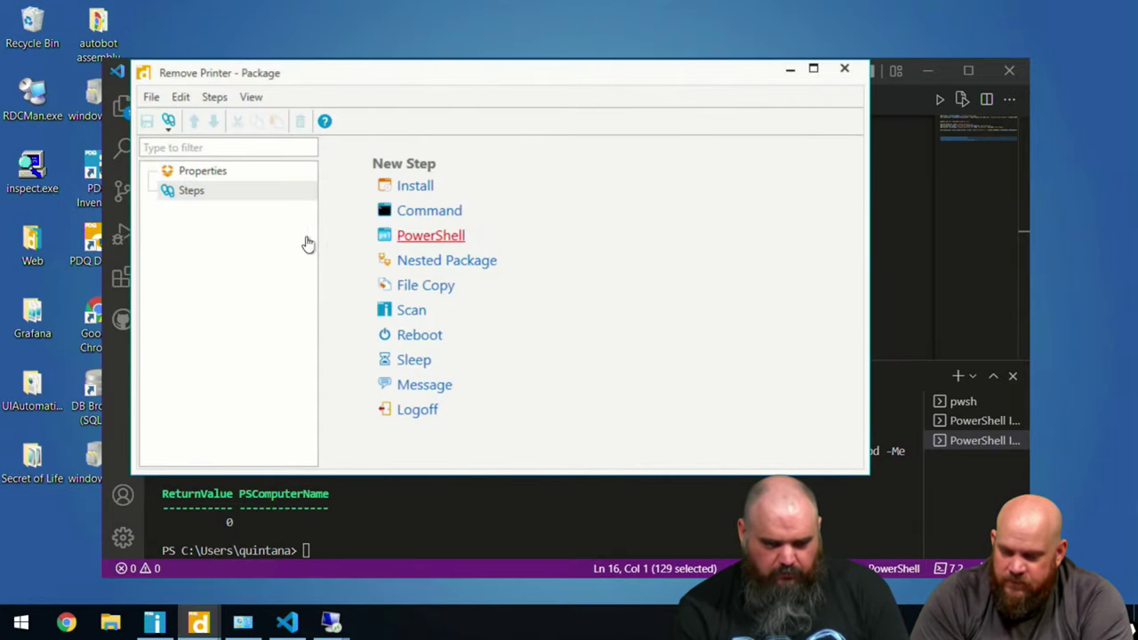
{"action": "left_click", "coordinate": [431, 235]}
{"action": "key", "text": "ctrl+v"}
Set Step 1 to run as Logged on User, save the Remove Printer package, and close its window
{"action": "left_click", "coordinate": [470, 174]}
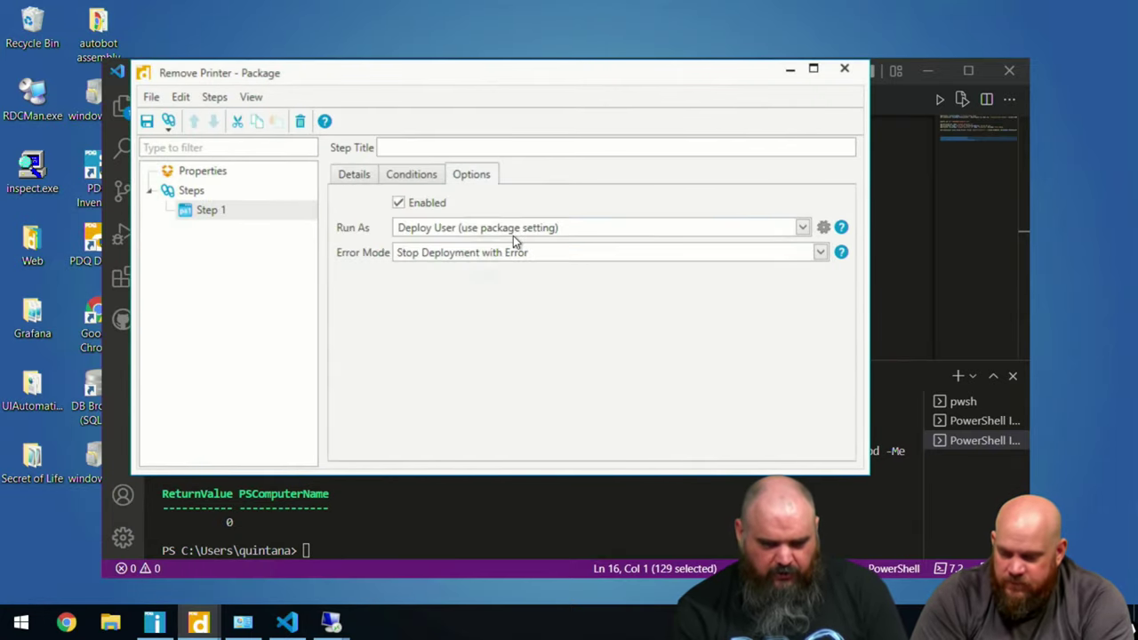
{"action": "left_click", "coordinate": [506, 231]}
{"action": "left_click", "coordinate": [461, 321]}
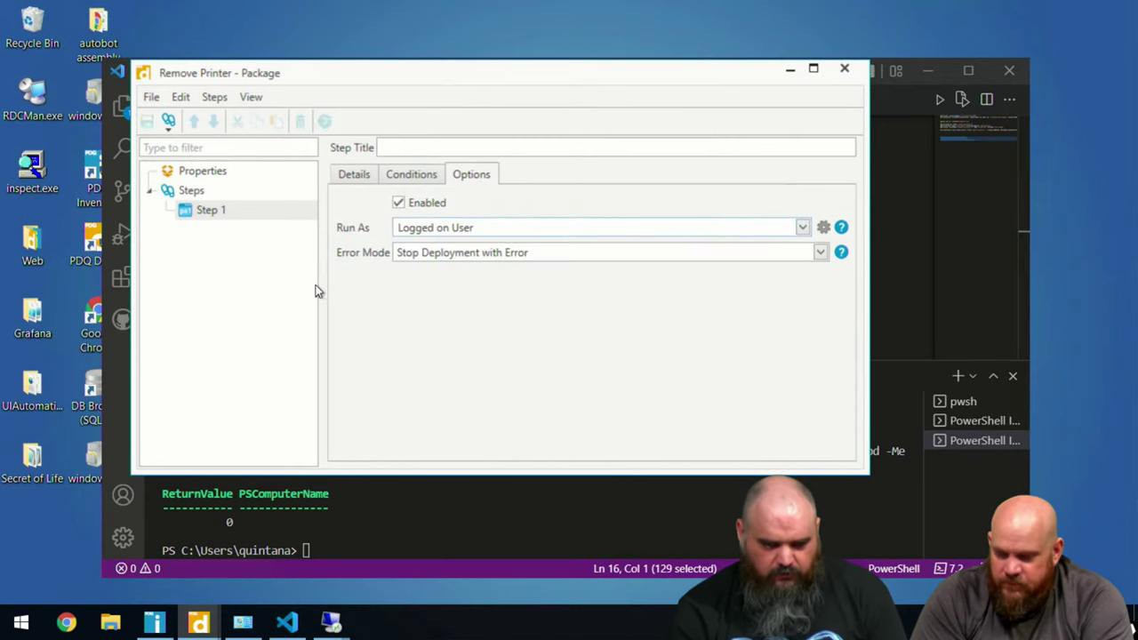
{"action": "left_click", "coordinate": [200, 169]}
{"action": "left_click", "coordinate": [147, 122]}
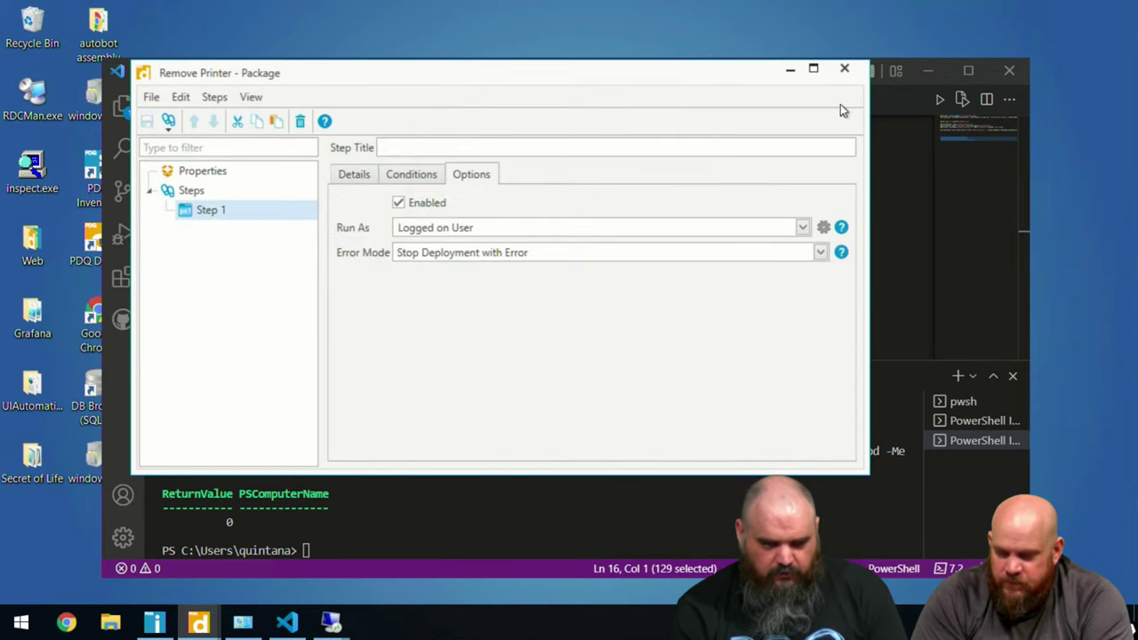
{"action": "left_click", "coordinate": [383, 520]}
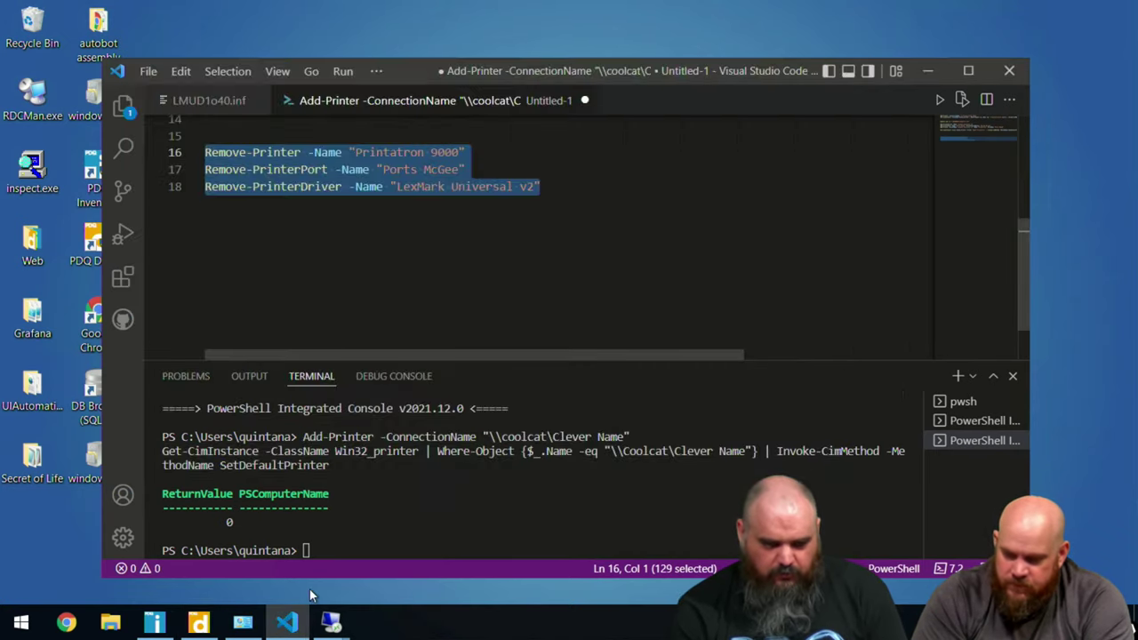
Deploy the Remove Printer package once to the computer claude
{"action": "left_click", "coordinate": [200, 623]}
{"action": "left_click", "coordinate": [213, 452]}
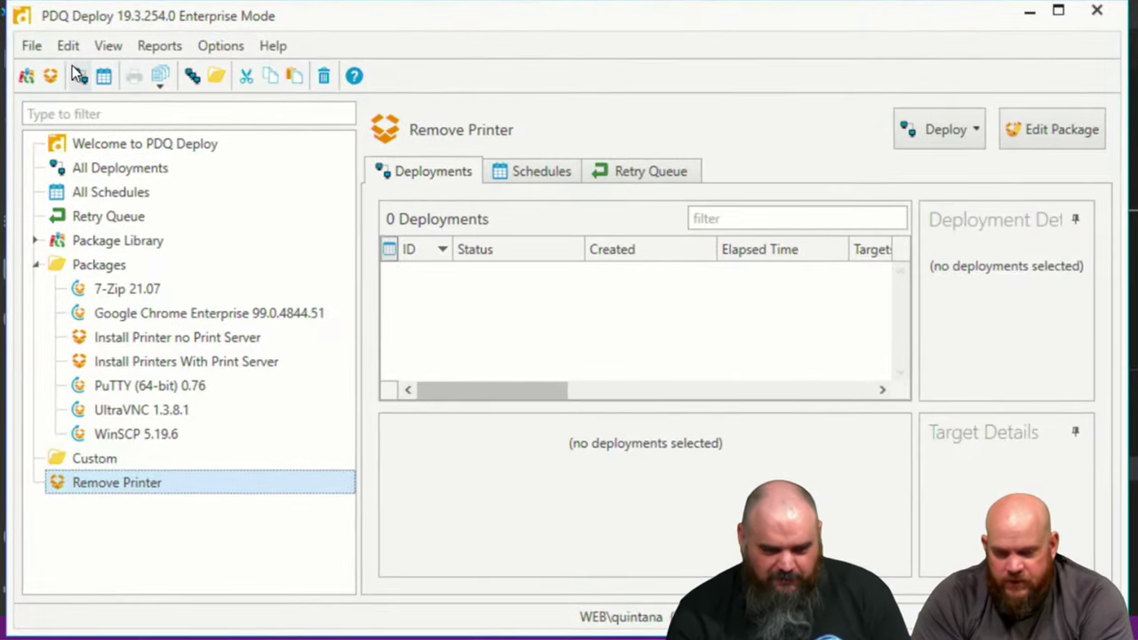
{"action": "left_click", "coordinate": [78, 76]}
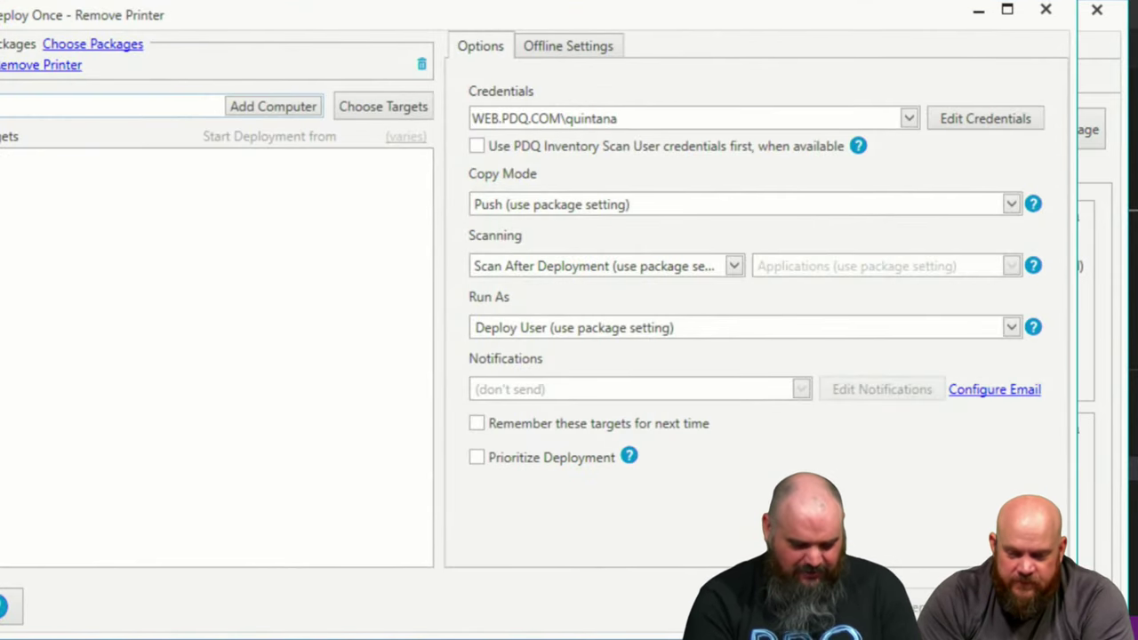
{"action": "type", "text": "claude"}
{"action": "key", "text": "Return"}
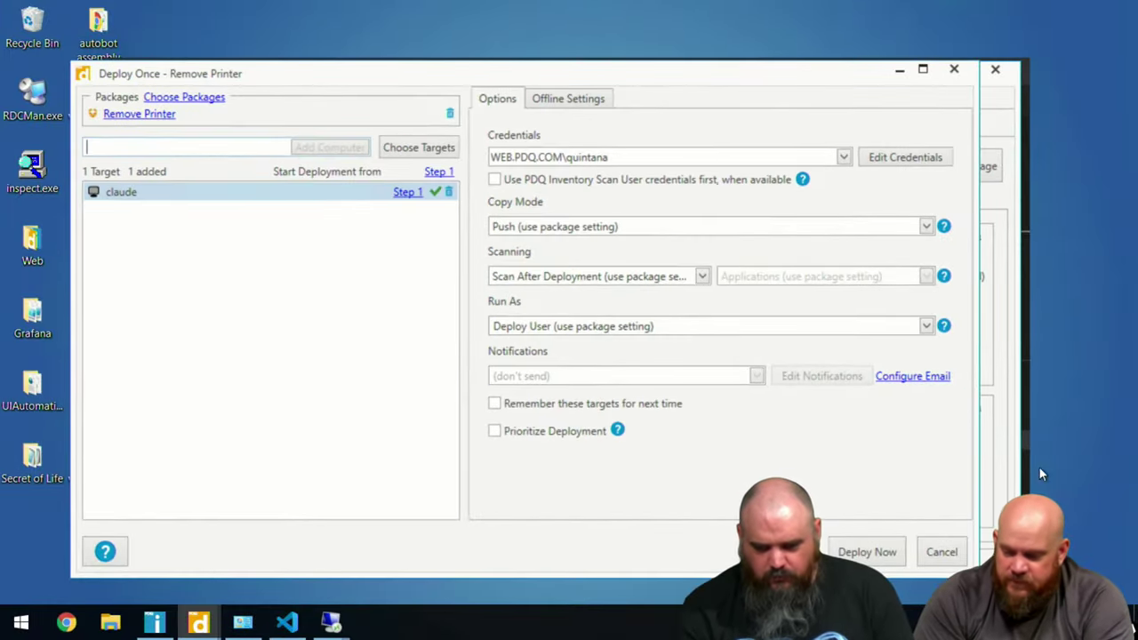
{"action": "left_click", "coordinate": [867, 551]}
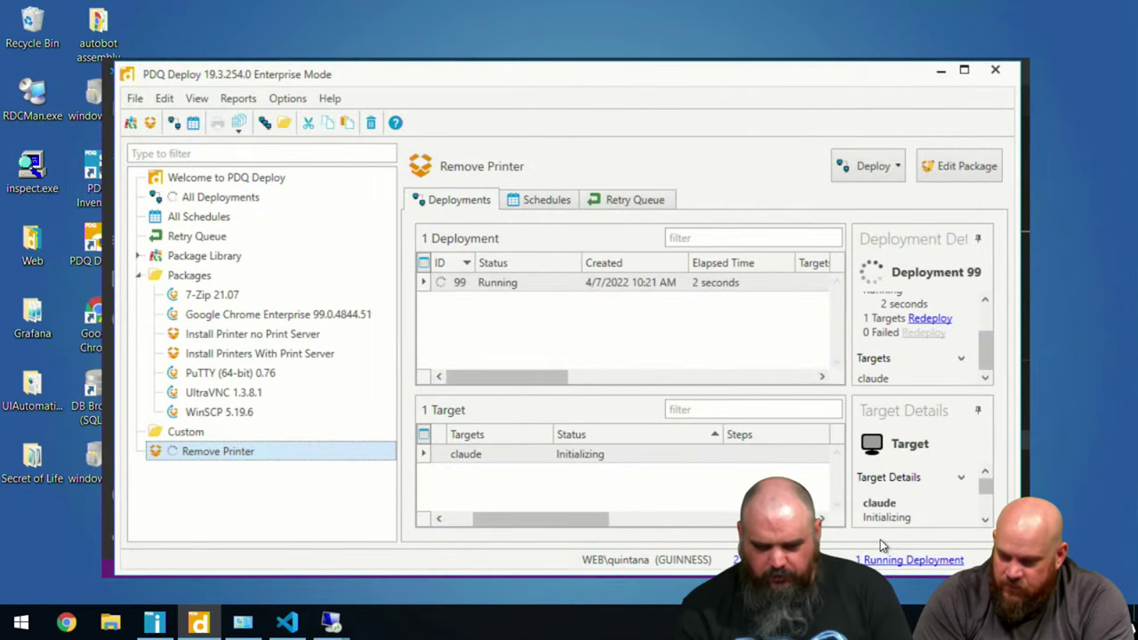
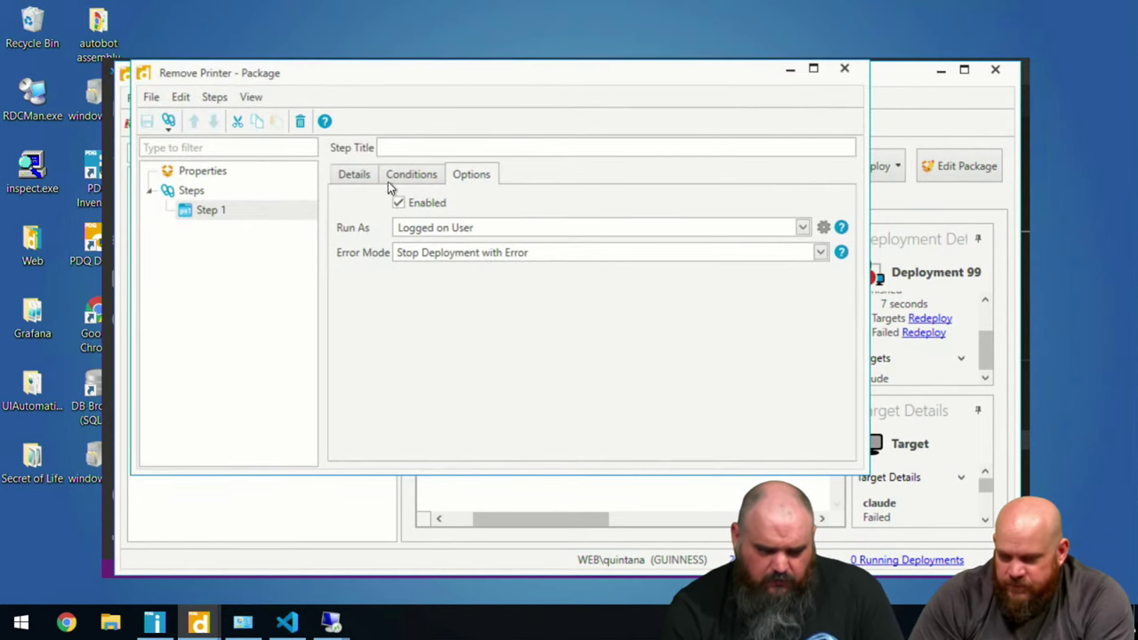
Review the PowerShell commands in the Remove Printer package's Step 1 and switch to the claude remote session
{"action": "left_click", "coordinate": [353, 180]}
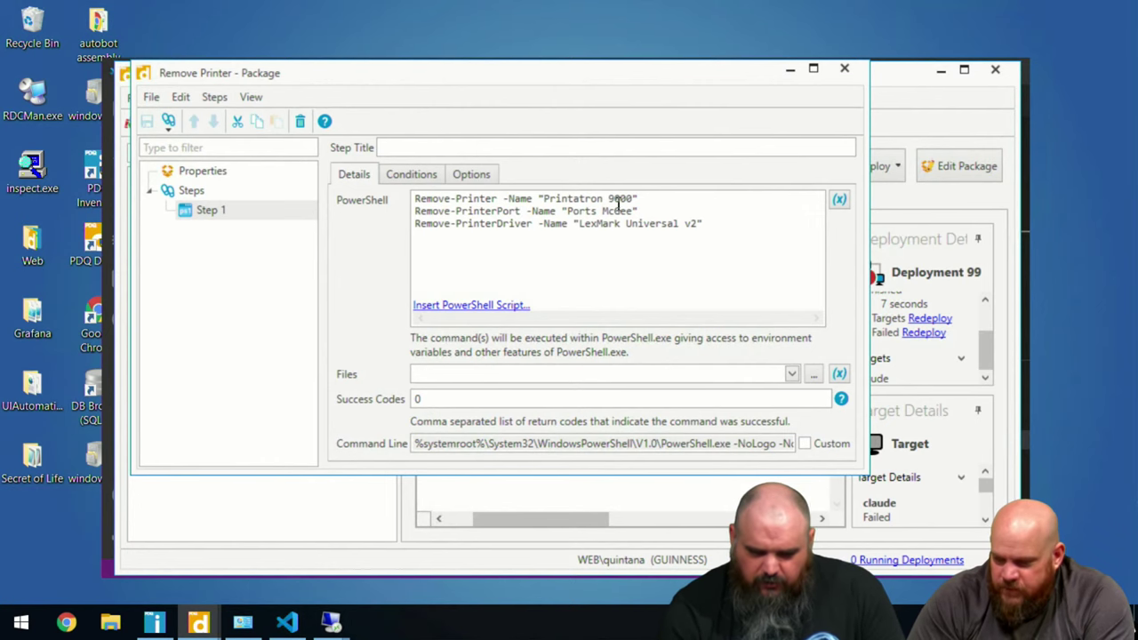
{"action": "mouse_move", "coordinate": [337, 615]}
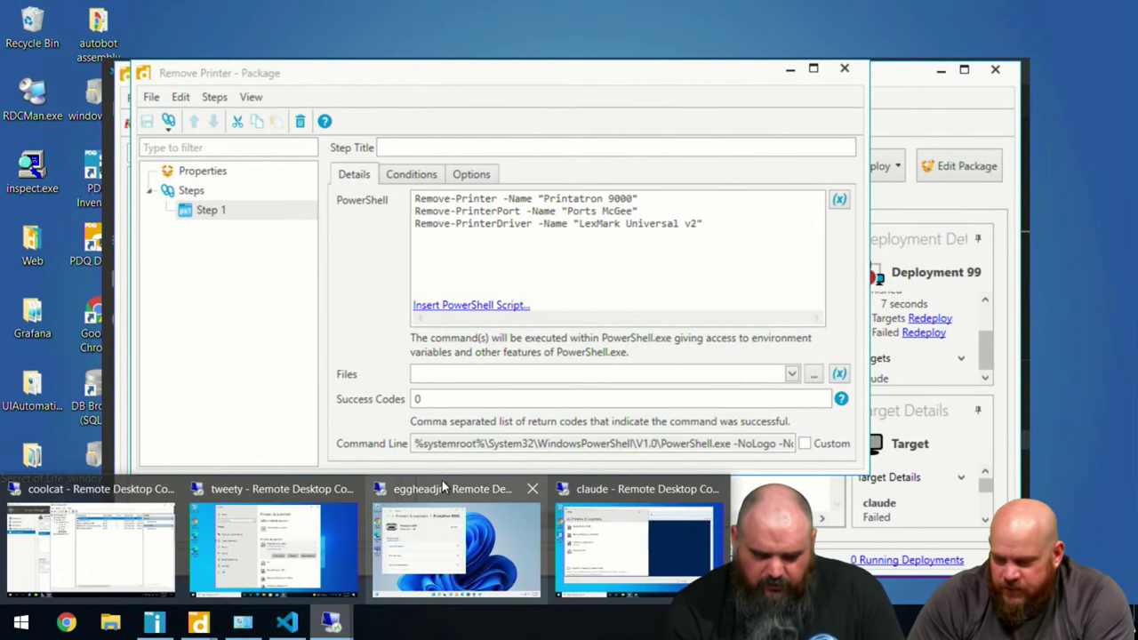
{"action": "left_click", "coordinate": [580, 496]}
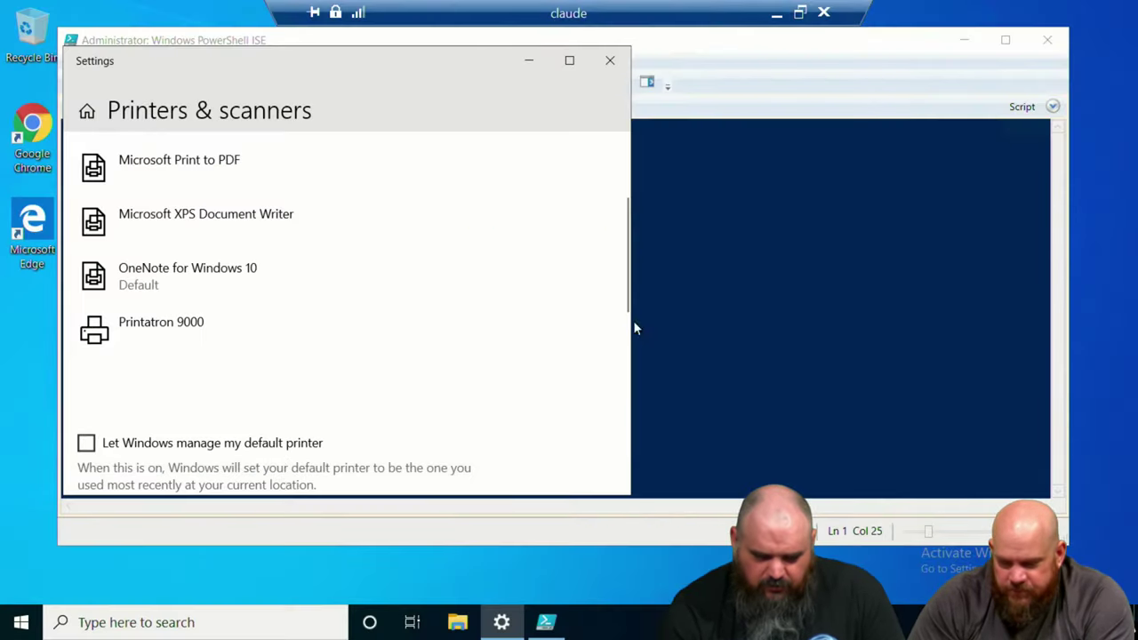
Try to remove the printer on claude by running Remove-Printer "Printatron 9000" in Windows PowerShell ISE
{"action": "left_click", "coordinate": [661, 339]}
{"action": "type", "text": "REmove-"}
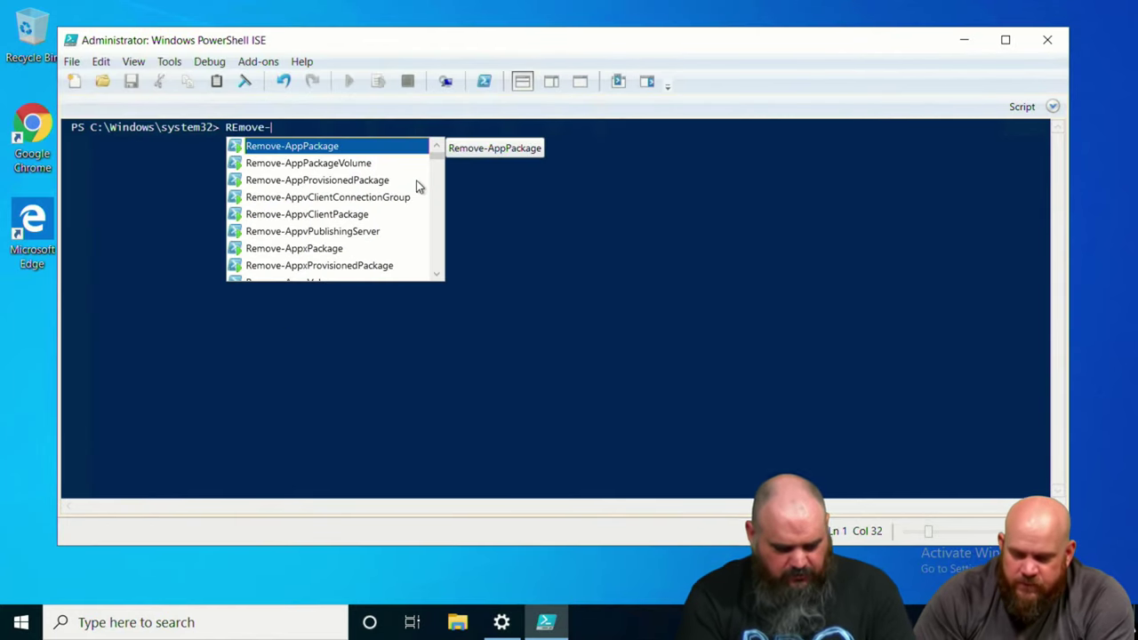
{"action": "type", "text": "pr"}
{"action": "key", "text": "Tab"}
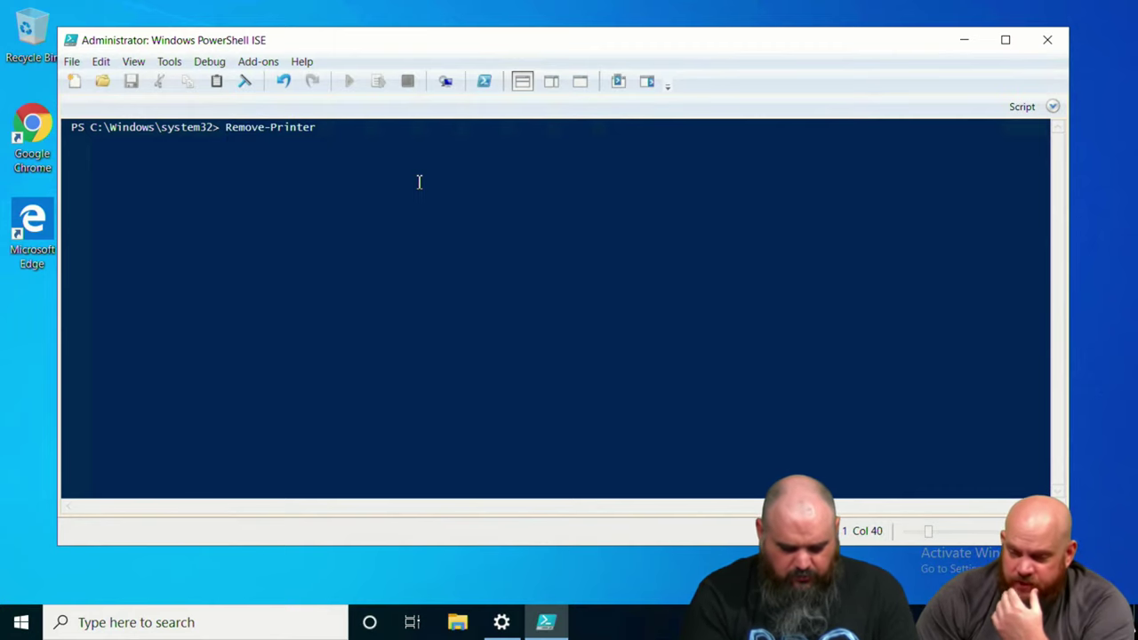
{"action": "type", "text": "\"\""}
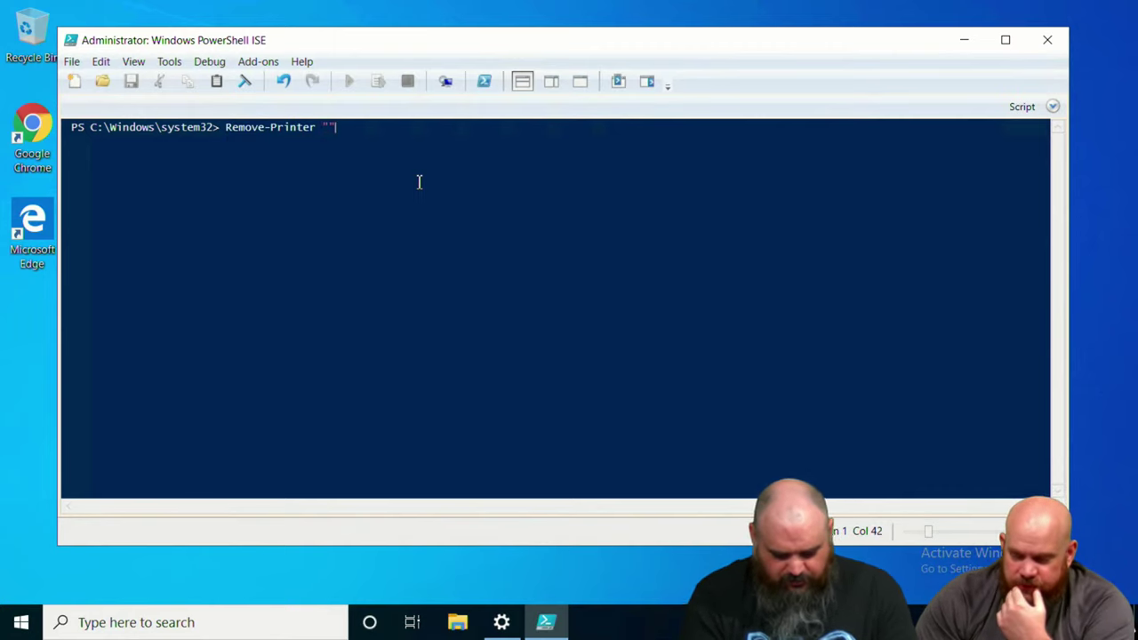
{"action": "key", "text": "Left"}
{"action": "type", "text": "Printatron 900"}
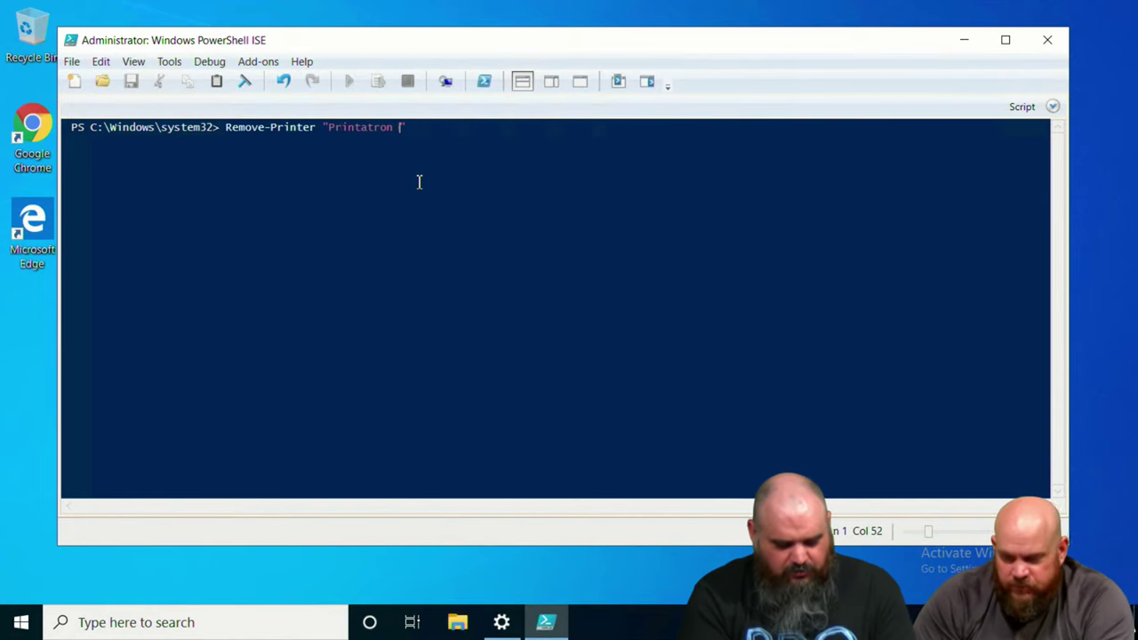
{"action": "type", "text": "0"}
{"action": "key", "text": "Return"}
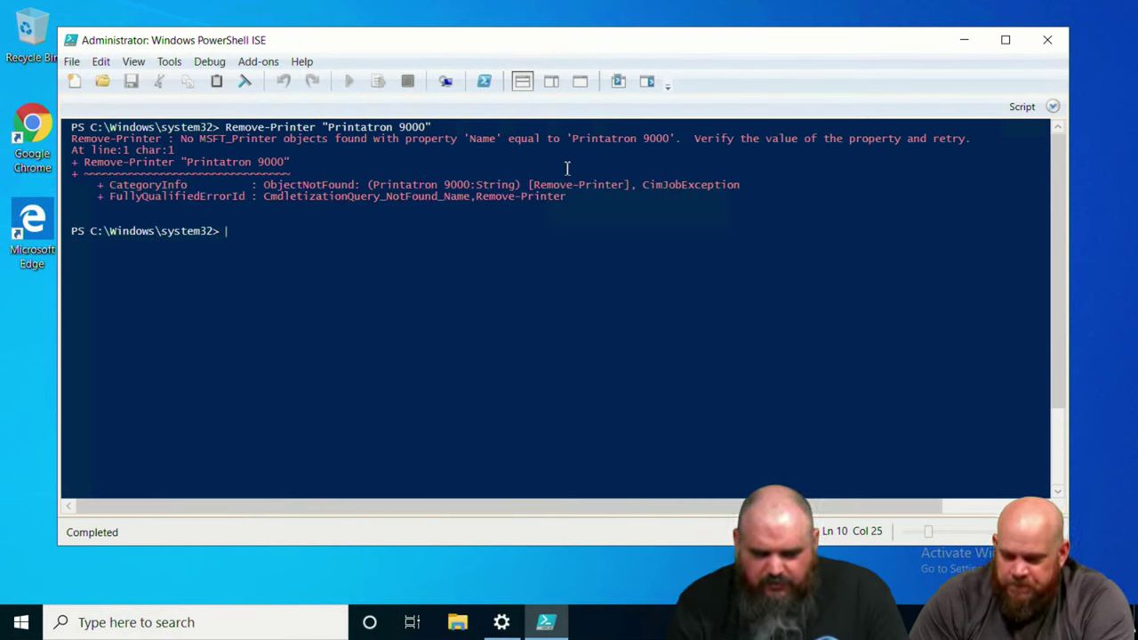
Open the management page of the Printatron 9000 device in claude's Printers & scanners settings
{"action": "left_click", "coordinate": [502, 623]}
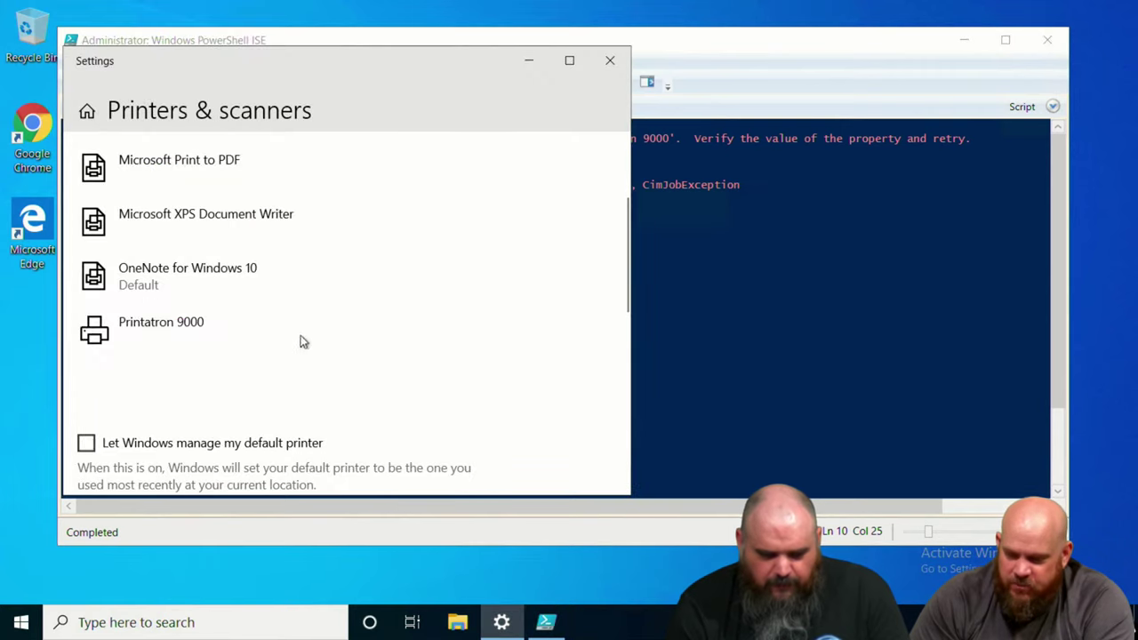
{"action": "left_click", "coordinate": [161, 326]}
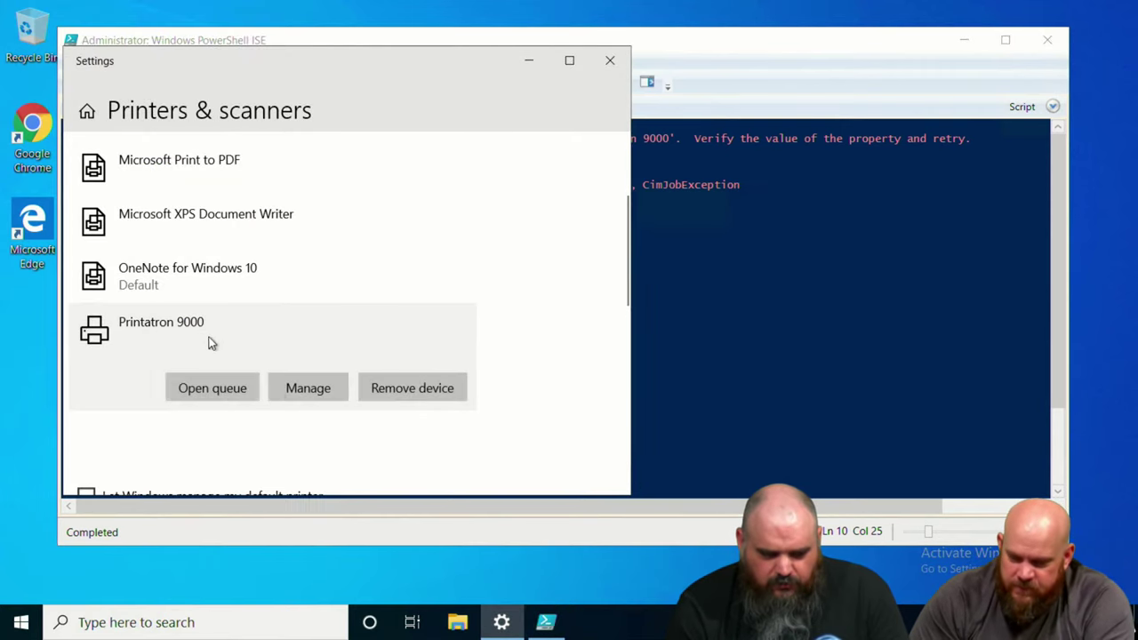
{"action": "left_click", "coordinate": [345, 405]}
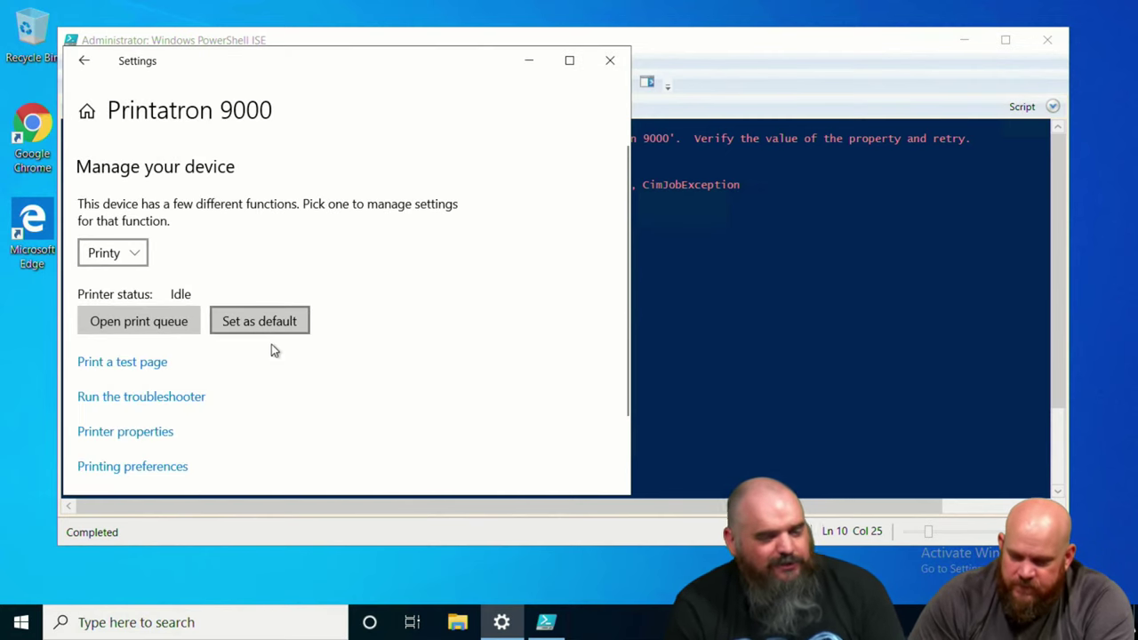
Return to PDQ Deploy, change the Remove-Printer name in the Remove Printer package's Step 1 to "Printy", and save the package
{"action": "left_click", "coordinate": [609, 61]}
{"action": "mouse_move", "coordinate": [645, 7]}
{"action": "left_click", "coordinate": [776, 12]}
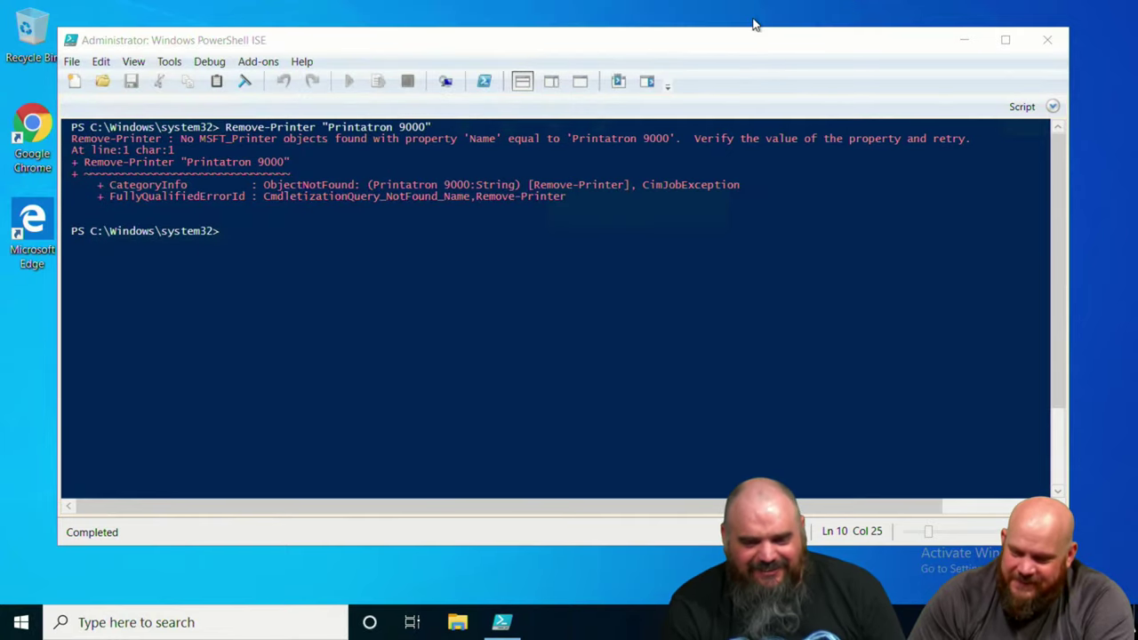
{"action": "left_click_drag", "start_coordinate": [604, 199], "coordinate": [574, 208]}
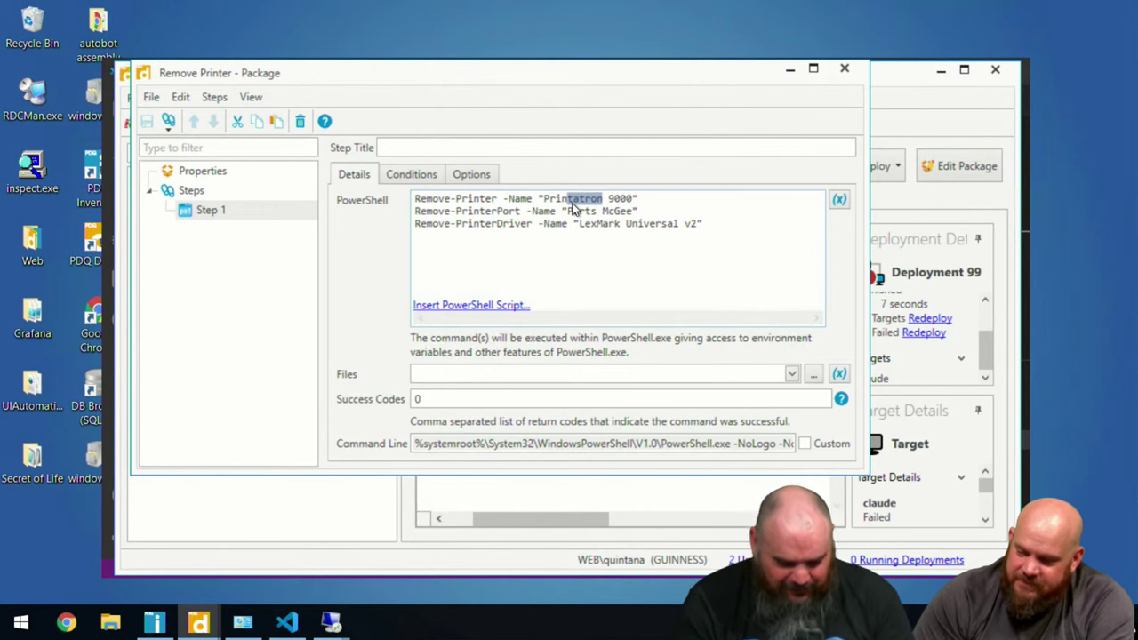
{"action": "type", "text": "y"}
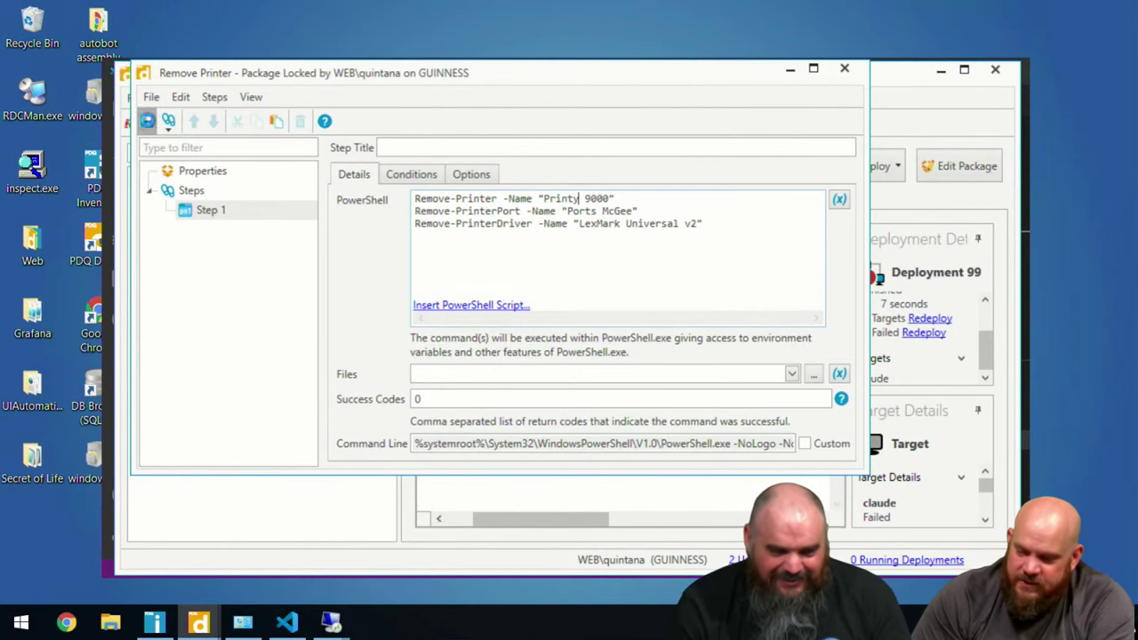
{"action": "left_click", "coordinate": [146, 121]}
{"action": "left_click_drag", "start_coordinate": [612, 198], "coordinate": [581, 198]}
{"action": "key", "text": "BackSpace"}
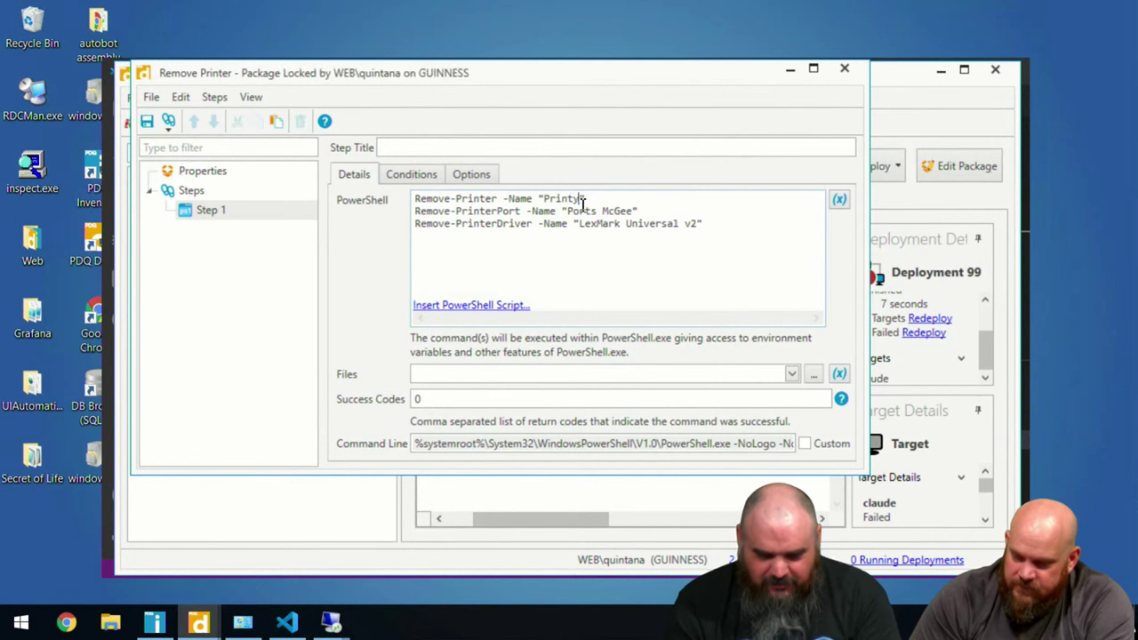
{"action": "left_click", "coordinate": [147, 121]}
{"action": "left_click", "coordinate": [844, 68]}
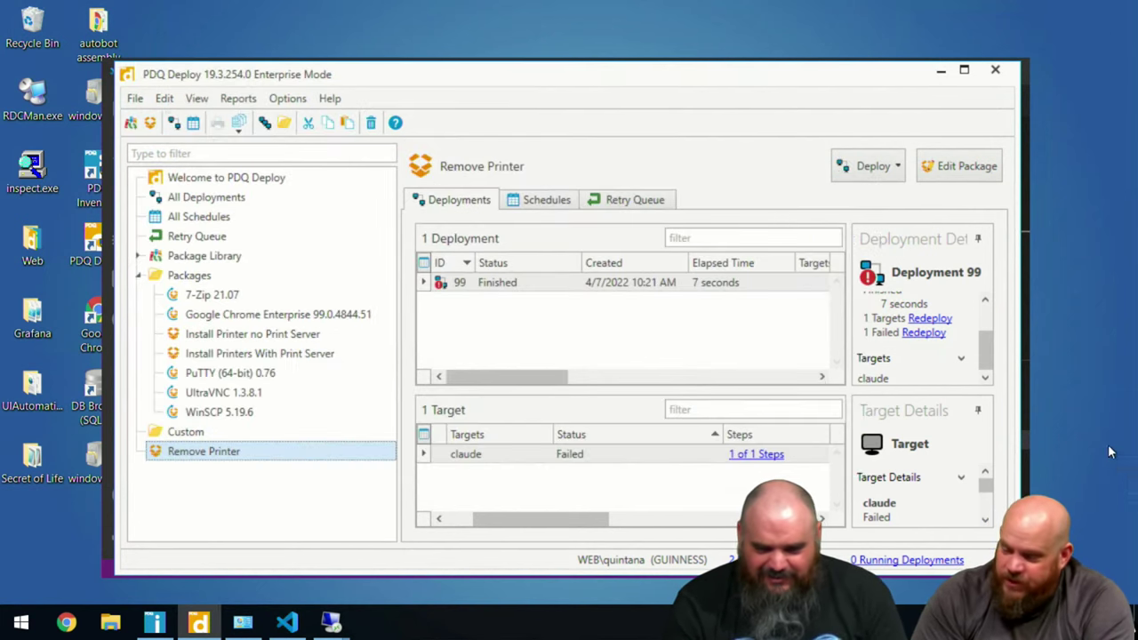
Redeploy the Remove Printer package to the failed target claude and switch to the claude remote session
{"action": "left_click", "coordinate": [925, 333]}
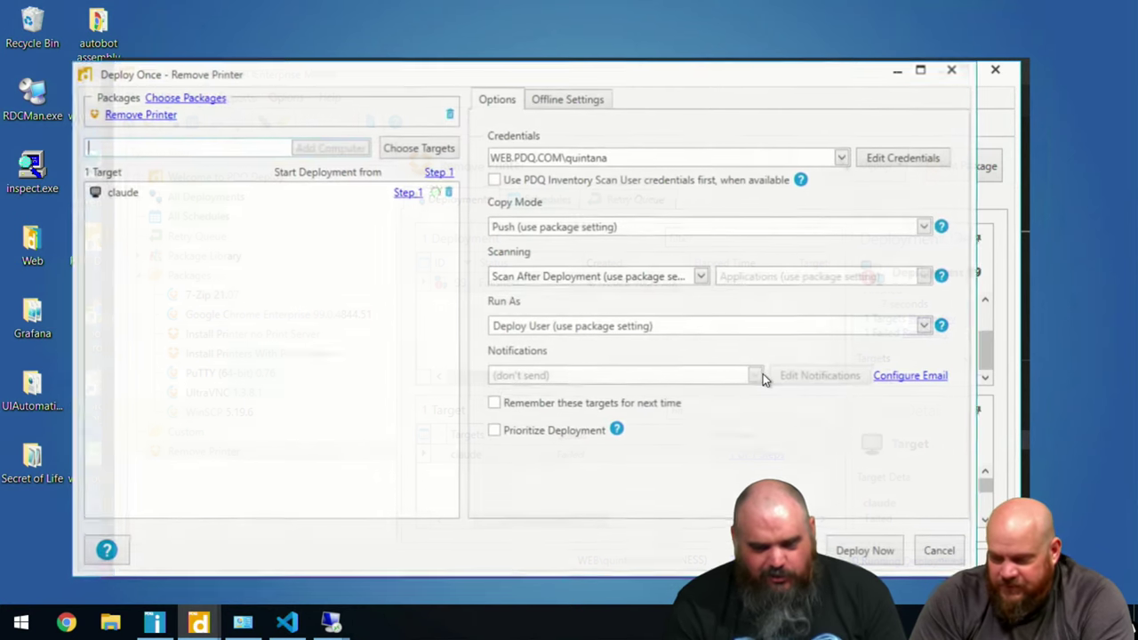
{"action": "left_click", "coordinate": [883, 557]}
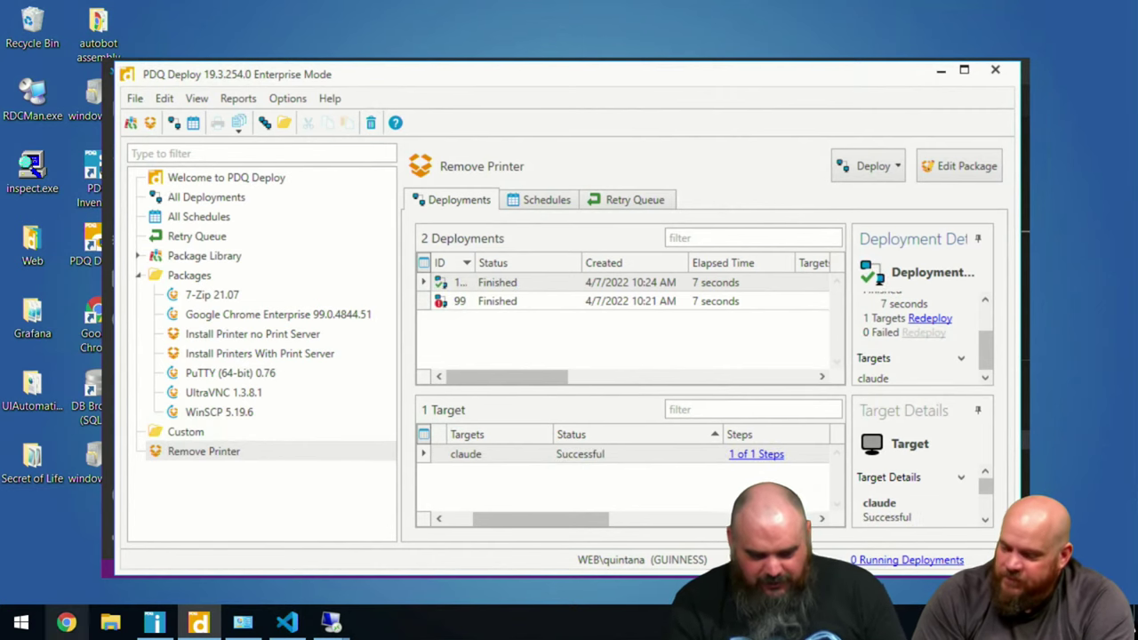
{"action": "mouse_move", "coordinate": [331, 625]}
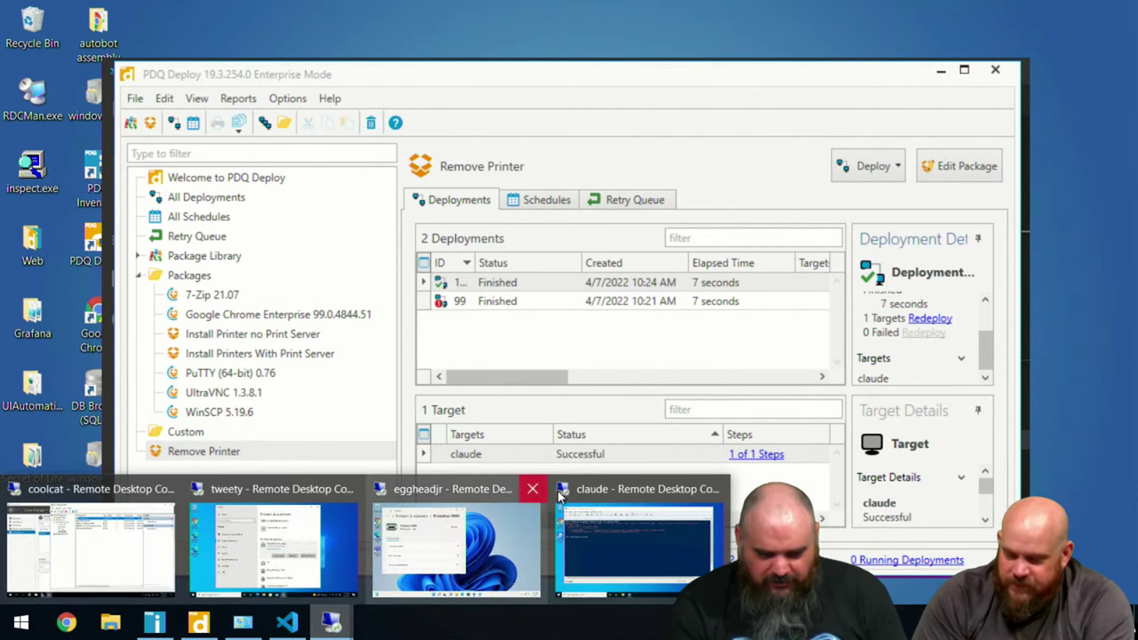
{"action": "left_click", "coordinate": [562, 494]}
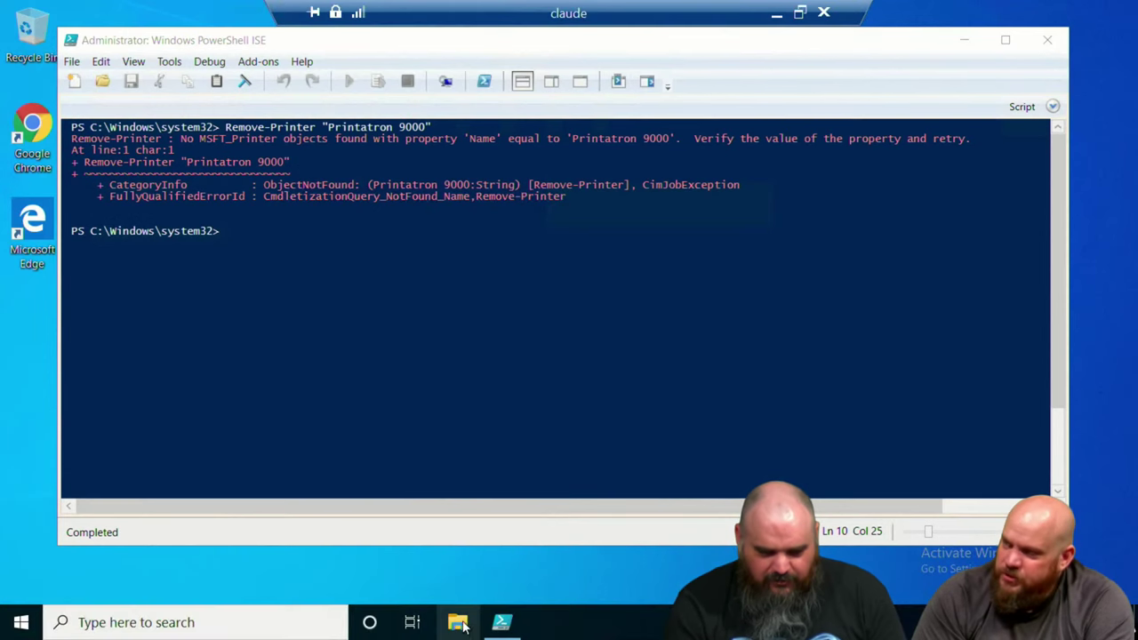
Check the list of installed devices in claude's Printers & scanners settings for the Printatron 9000
{"action": "left_click", "coordinate": [279, 622]}
{"action": "type", "text": "printer"}
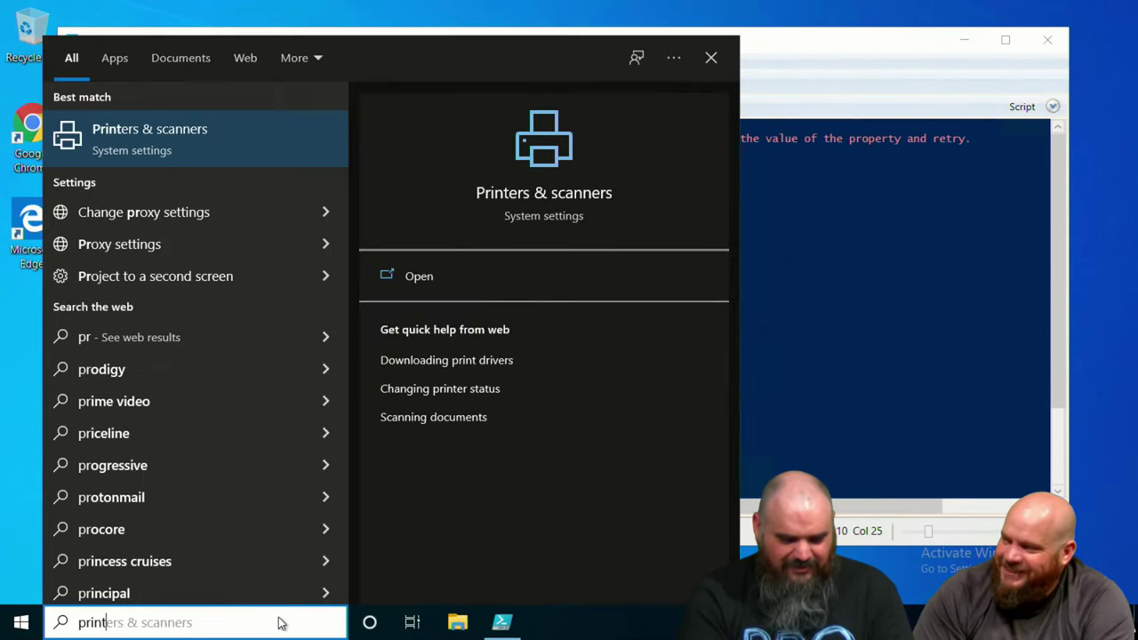
{"action": "left_click", "coordinate": [107, 135]}
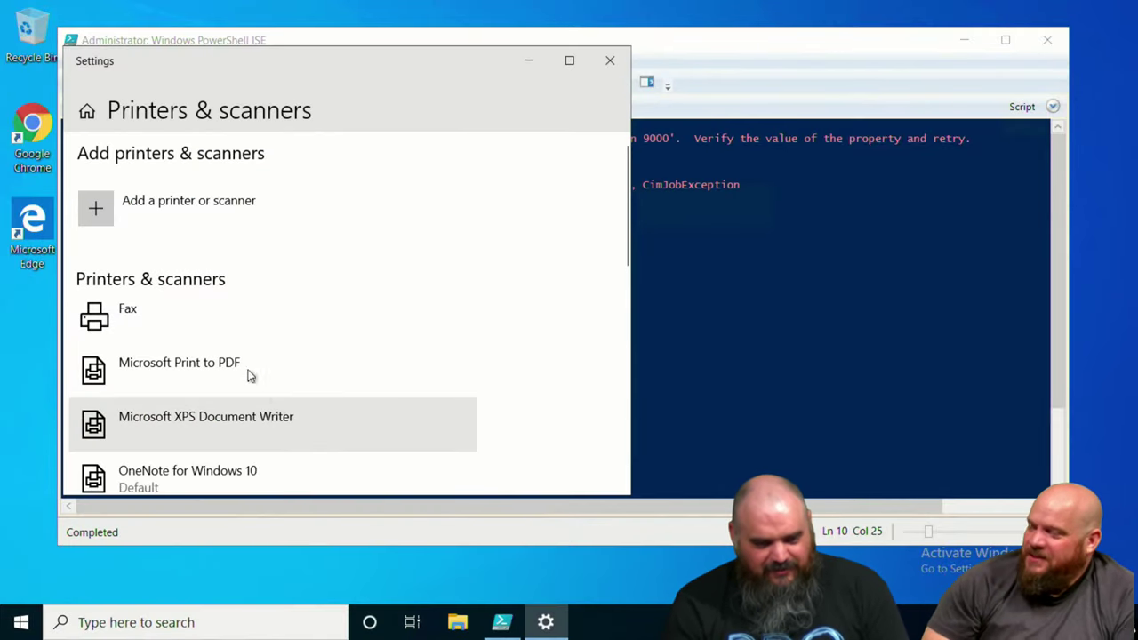
{"action": "scroll", "coordinate": [236, 385], "scroll_direction": "down", "scroll_amount": 1}
{"action": "scroll", "coordinate": [235, 385], "scroll_direction": "down", "scroll_amount": 4}
{"action": "scroll", "coordinate": [228, 376], "scroll_direction": "up", "scroll_amount": 3}
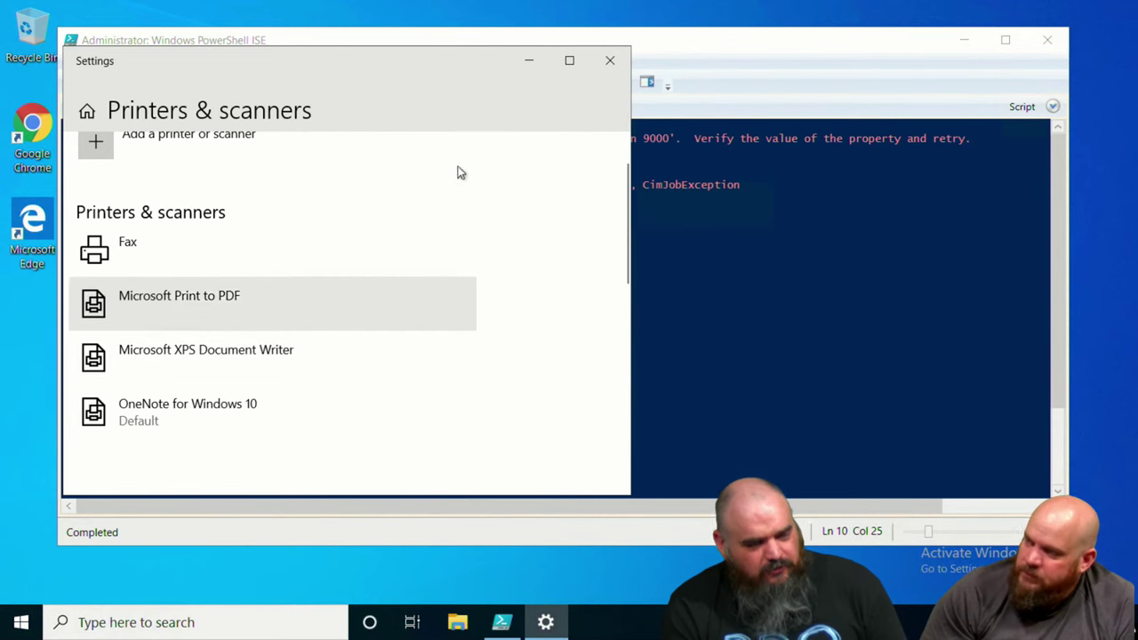
{"action": "left_click", "coordinate": [612, 61]}
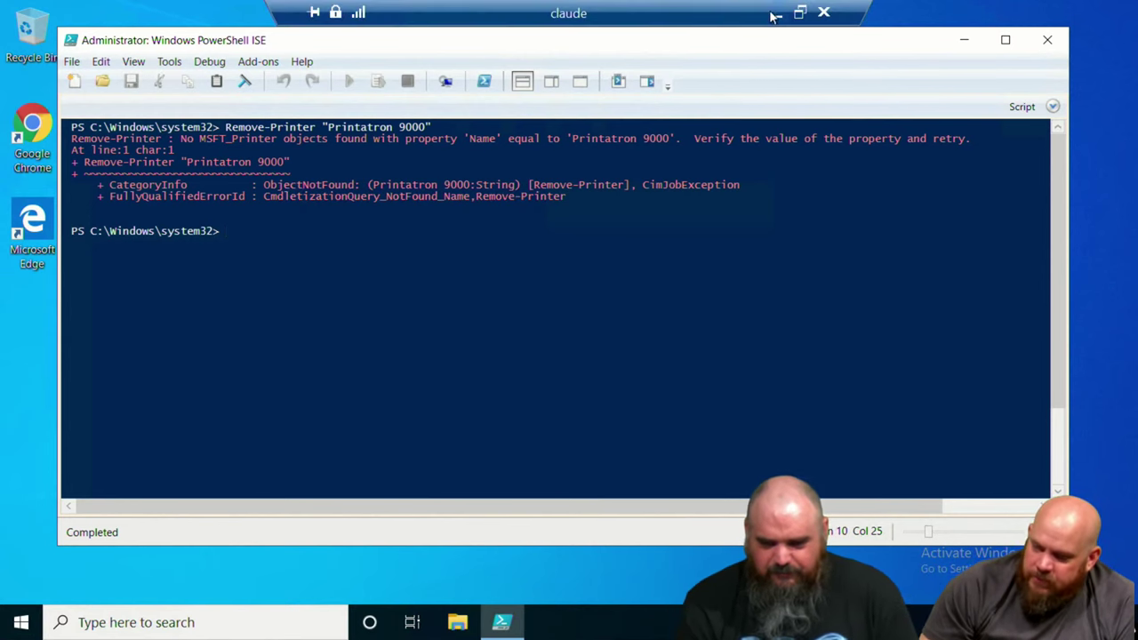
Return to PDQ Deploy and redeploy the Install Printer no Print Server package to the failed target claude
{"action": "left_click", "coordinate": [767, 11]}
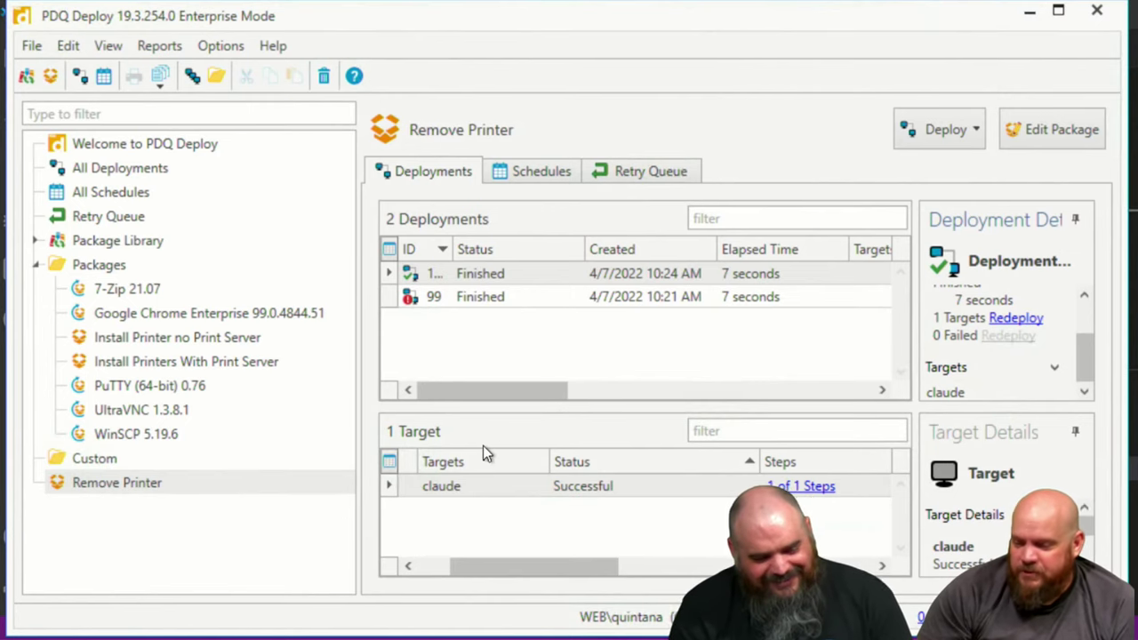
{"action": "left_click", "coordinate": [162, 343]}
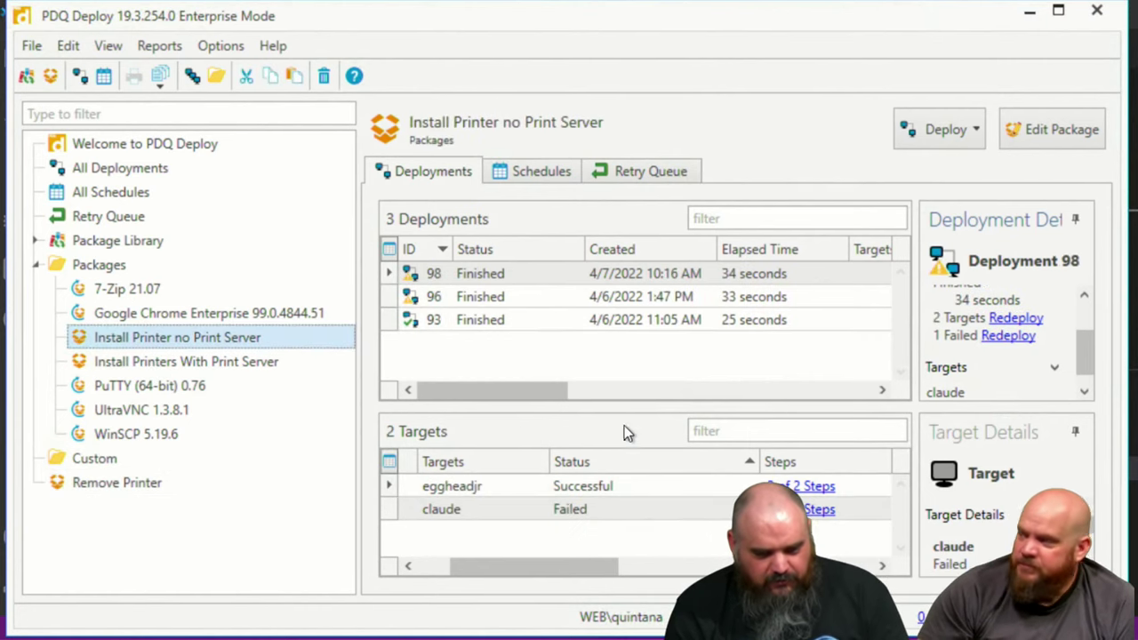
{"action": "left_click", "coordinate": [1010, 337]}
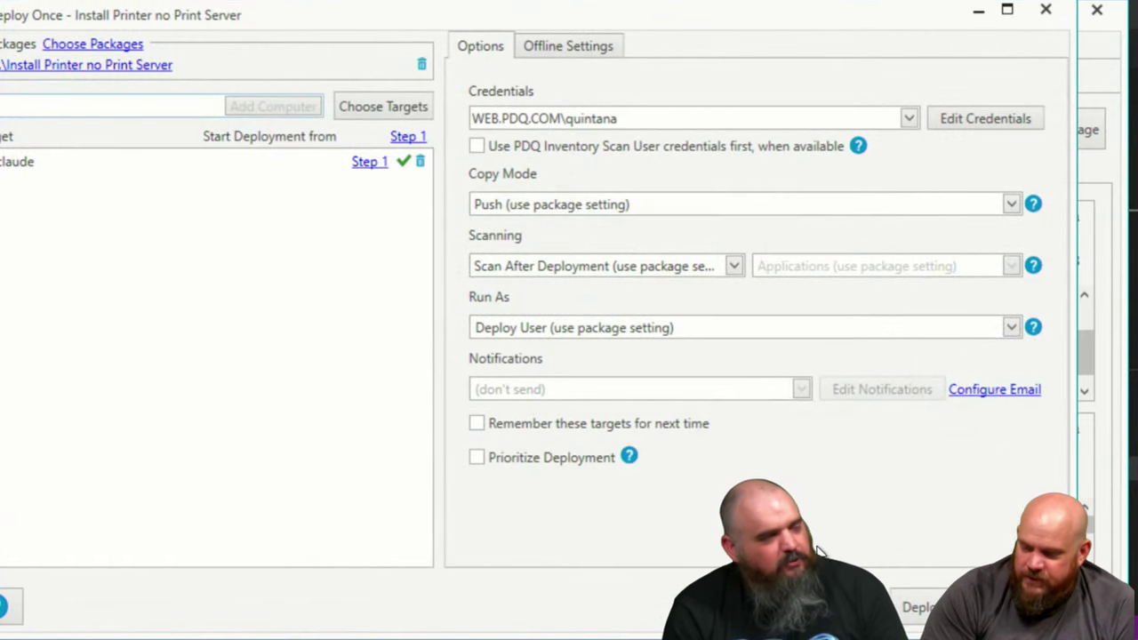
{"action": "left_click", "coordinate": [916, 608]}
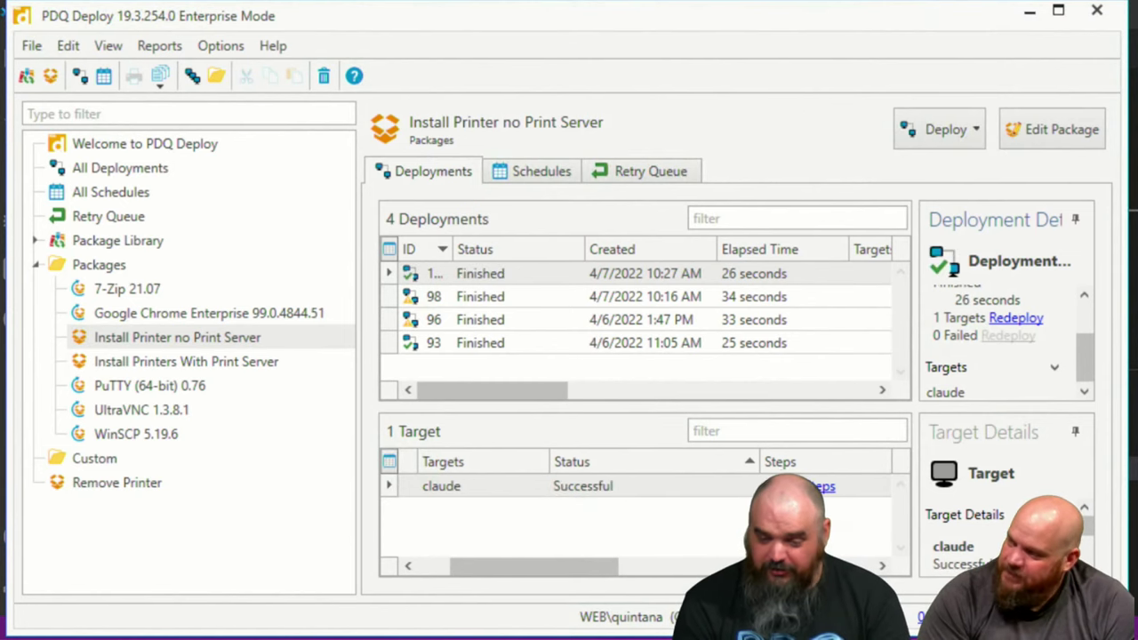
Open the Printatron 9000's management page in claude's Printers & scanners settings and print a test page
{"action": "mouse_move", "coordinate": [392, 636]}
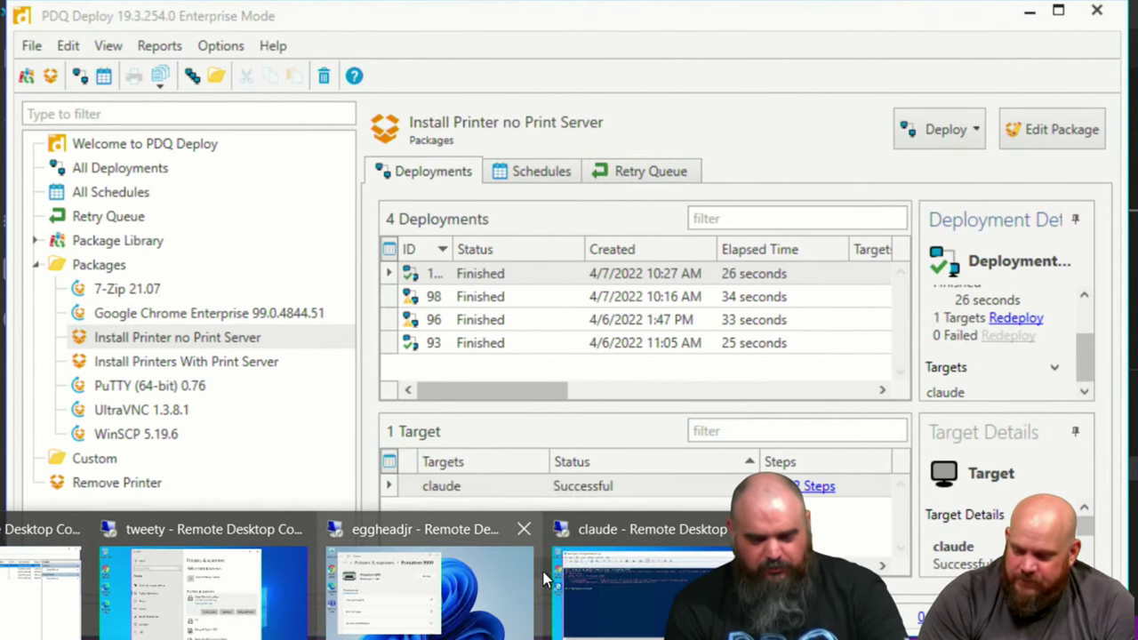
{"action": "left_click", "coordinate": [604, 604]}
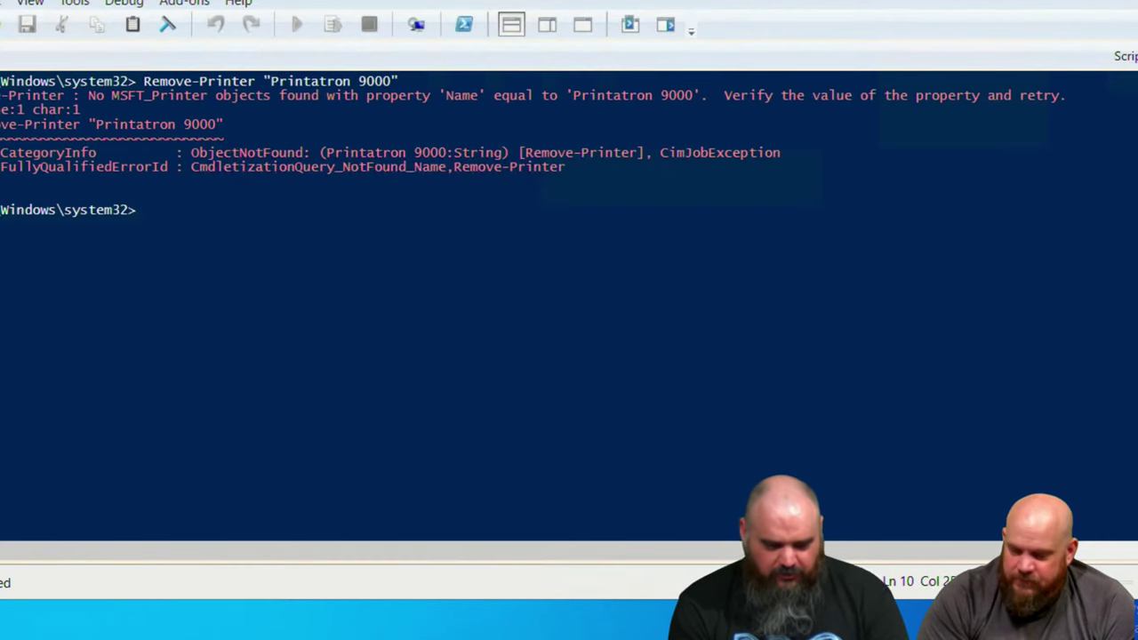
{"action": "key", "text": "super+s"}
{"action": "type", "text": "printer"}
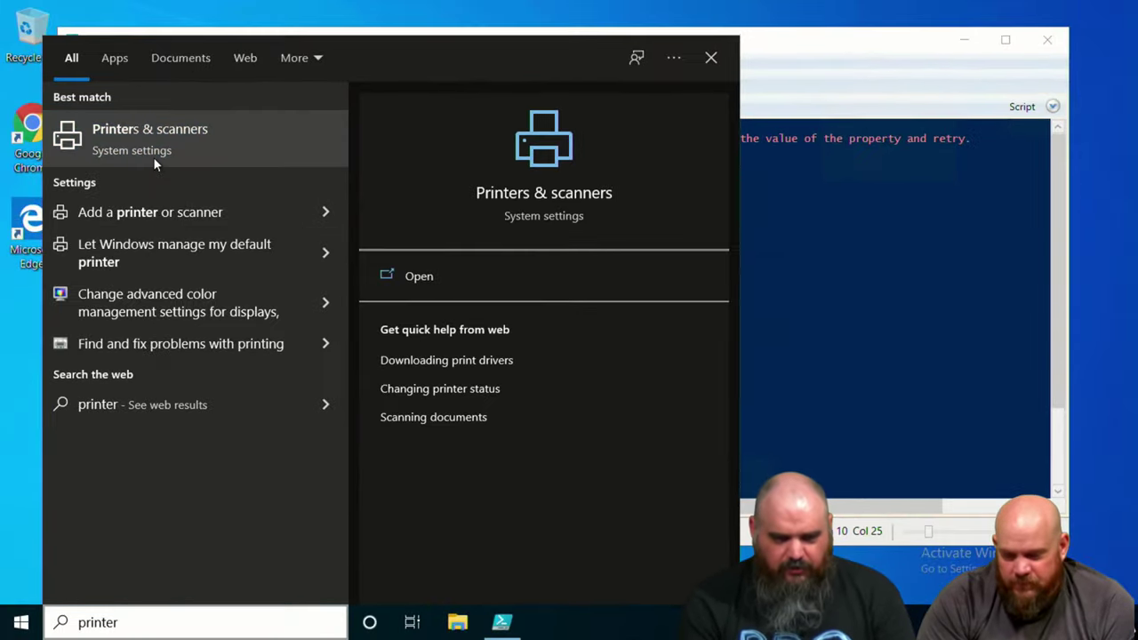
{"action": "left_click", "coordinate": [58, 122]}
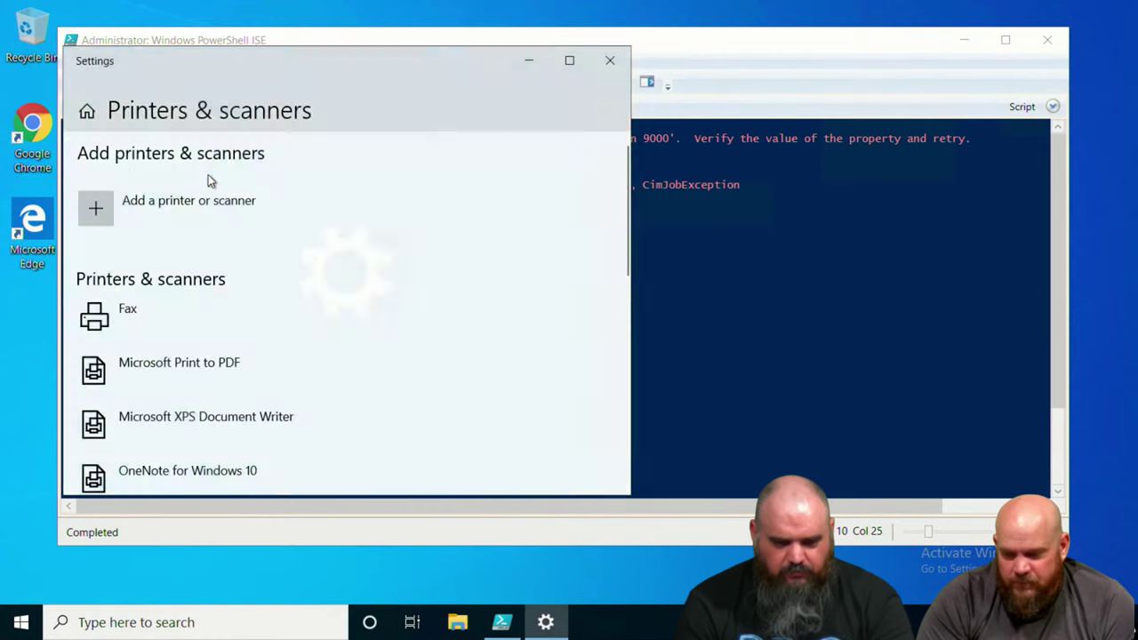
{"action": "scroll", "coordinate": [223, 312], "scroll_direction": "down", "scroll_amount": 3}
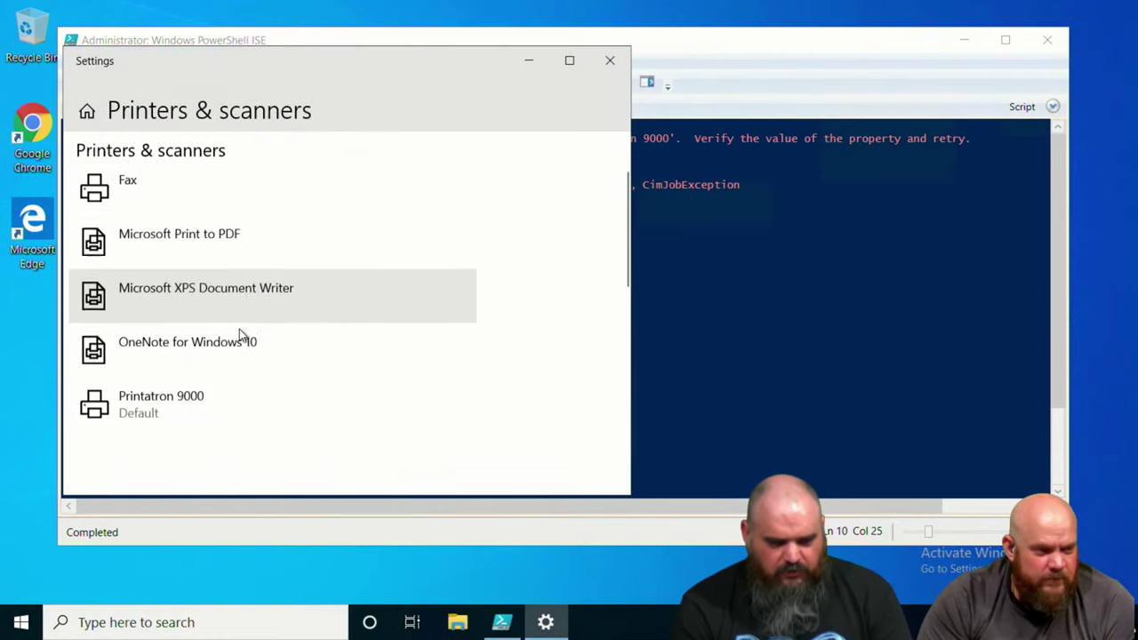
{"action": "left_click", "coordinate": [172, 269]}
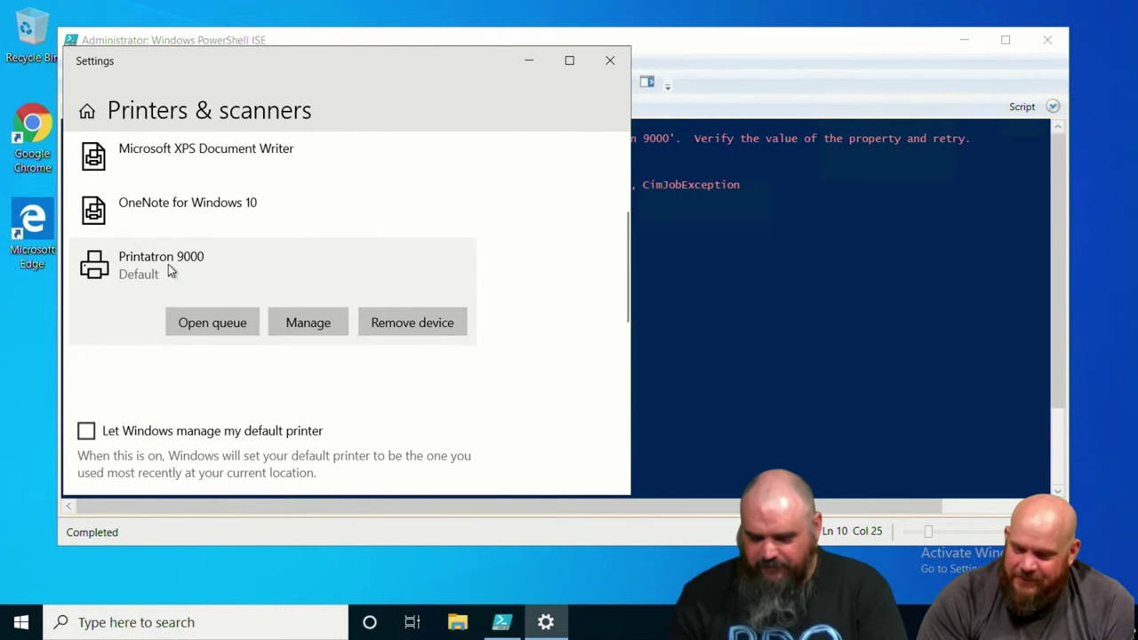
{"action": "left_click", "coordinate": [340, 323]}
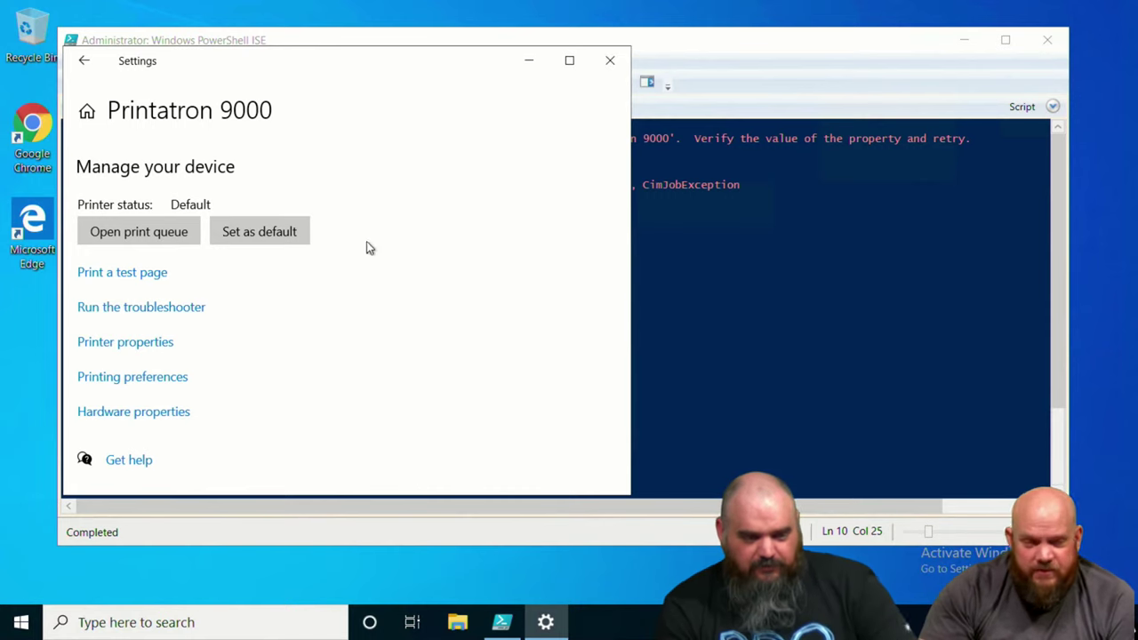
{"action": "left_click", "coordinate": [153, 276]}
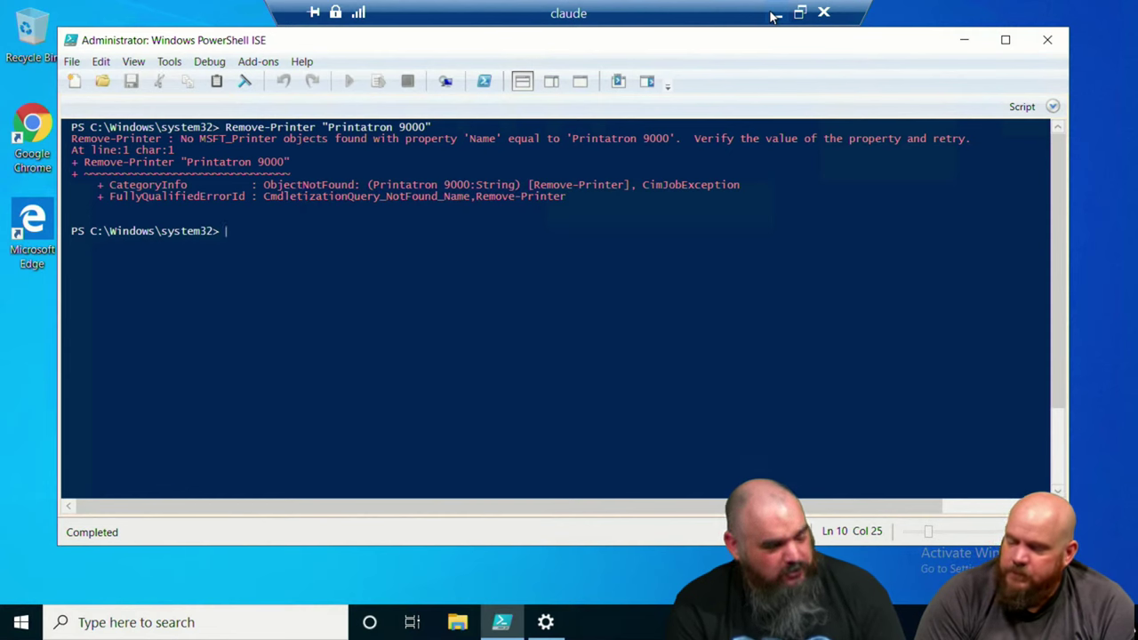
Leave the claude remote session and switch to the Add-Printer script in Visual Studio Code
{"action": "left_click", "coordinate": [774, 14]}
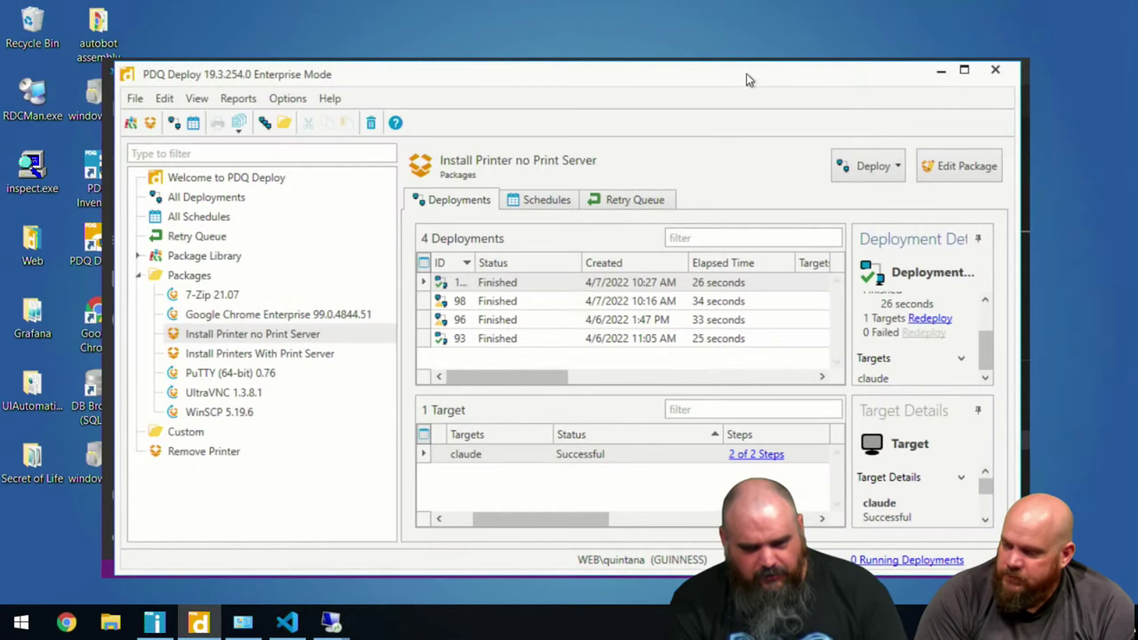
{"action": "mouse_move", "coordinate": [286, 623]}
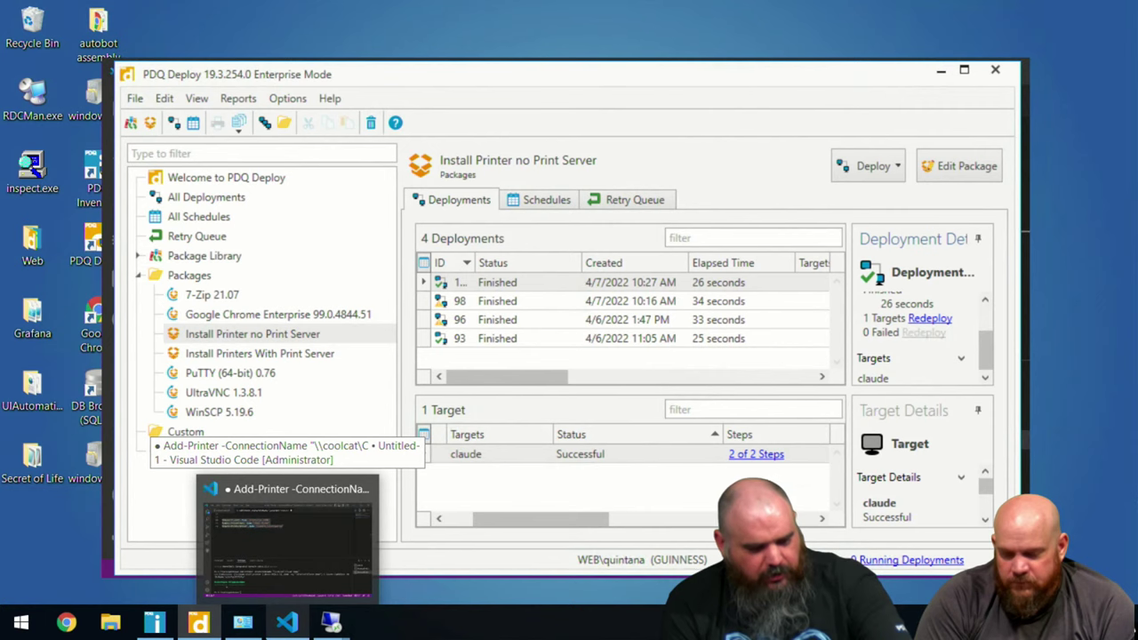